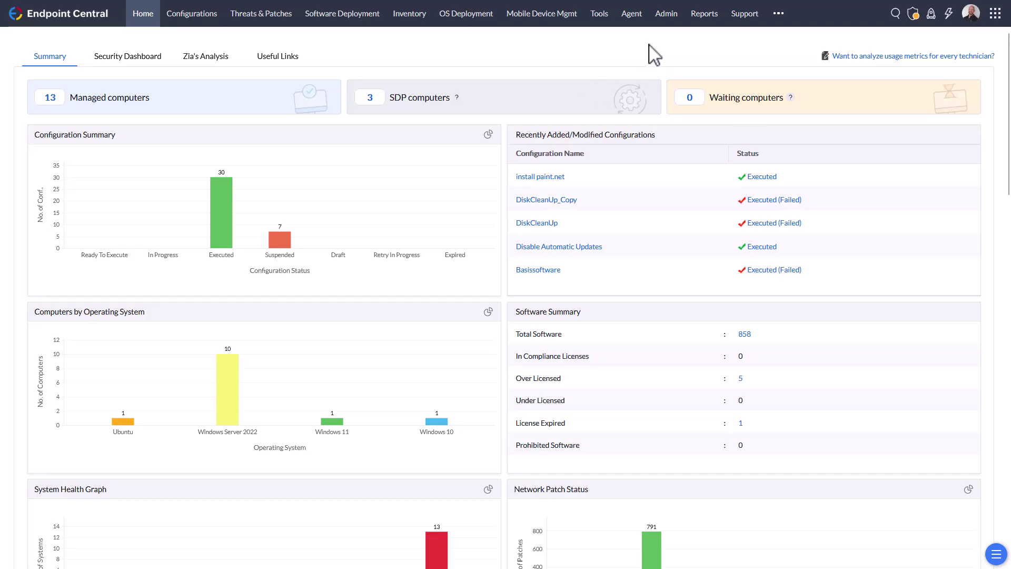
Step: Review the managed computers list, then open and cancel the Add Computer(s) window
{"action": "left_click", "coordinate": [632, 14]}
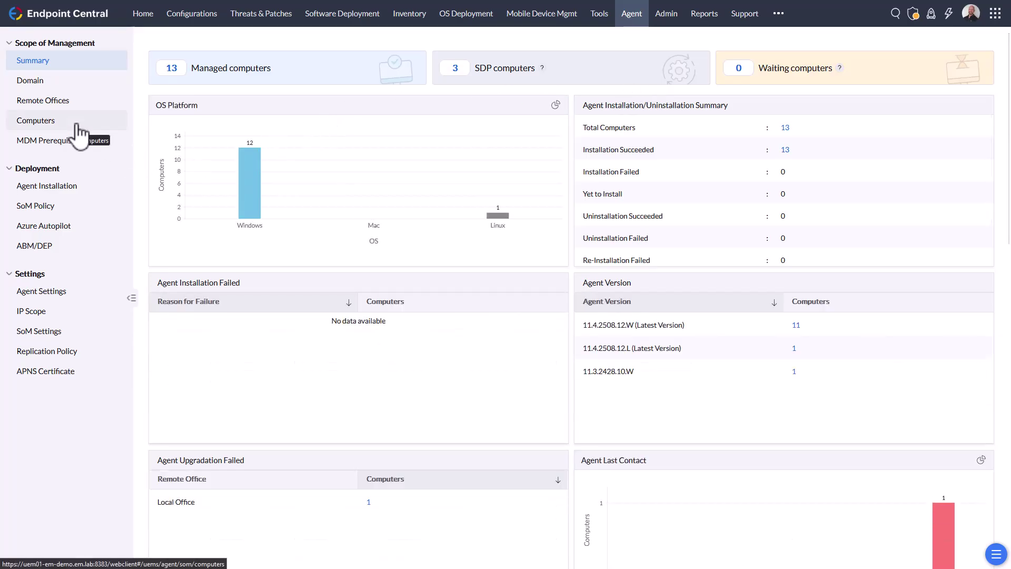
{"action": "left_click", "coordinate": [77, 127]}
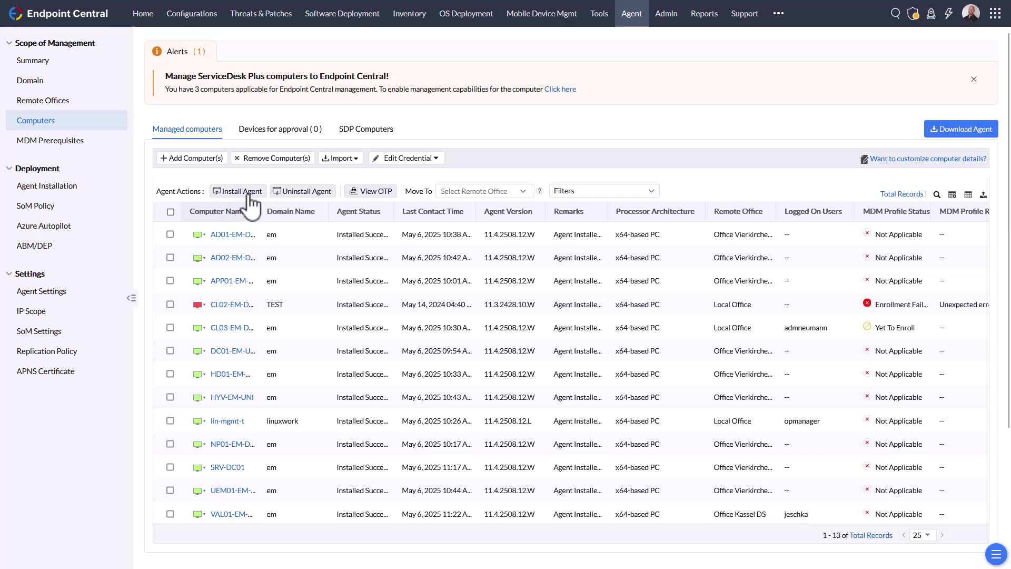
{"action": "left_click", "coordinate": [210, 159]}
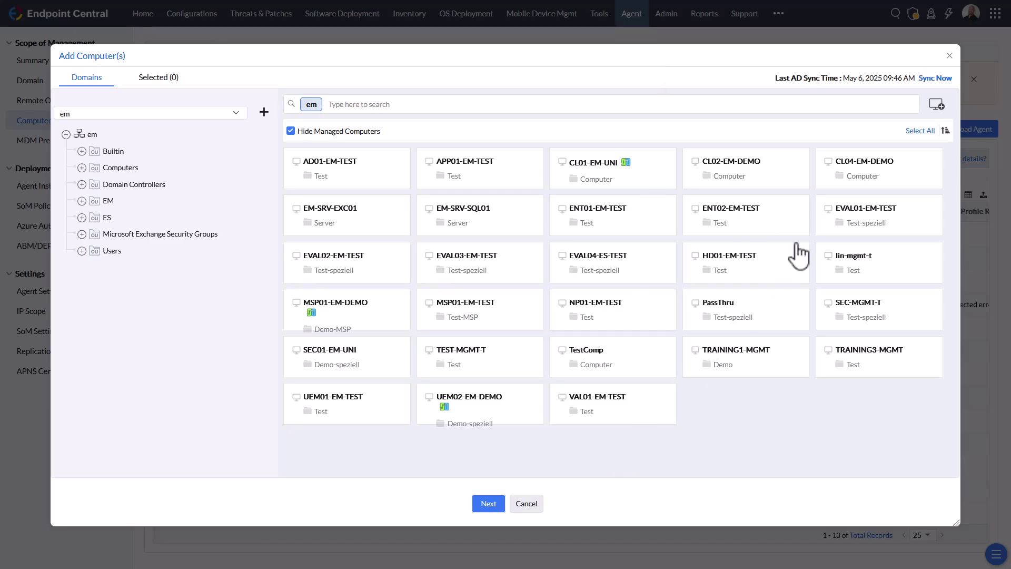
{"action": "left_click", "coordinate": [952, 56]}
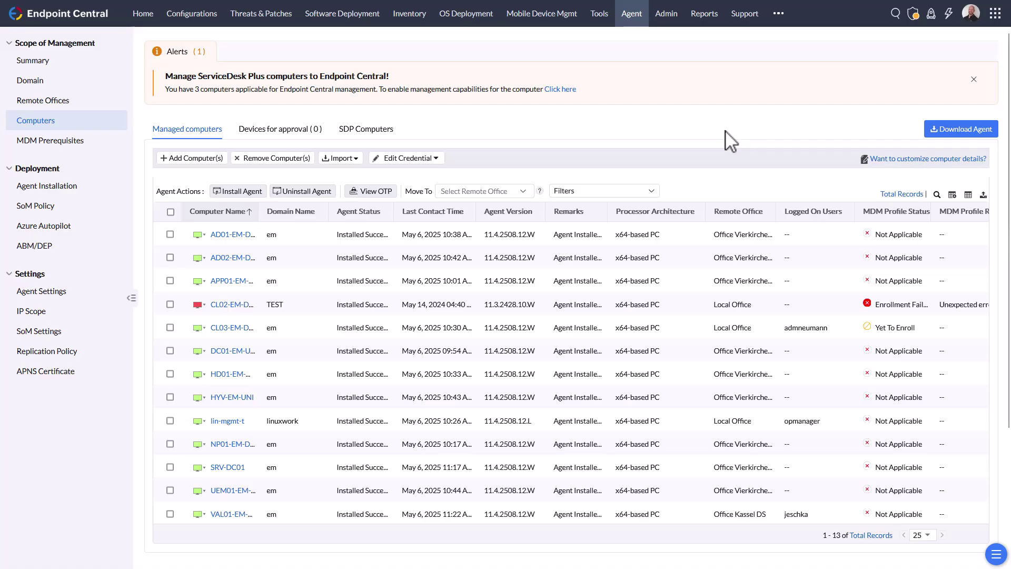
Step: Go from the Endpoint Central Architecture page to the System Requirements page
{"action": "mouse_move", "coordinate": [384, 11]}
{"action": "left_click", "coordinate": [349, 11]}
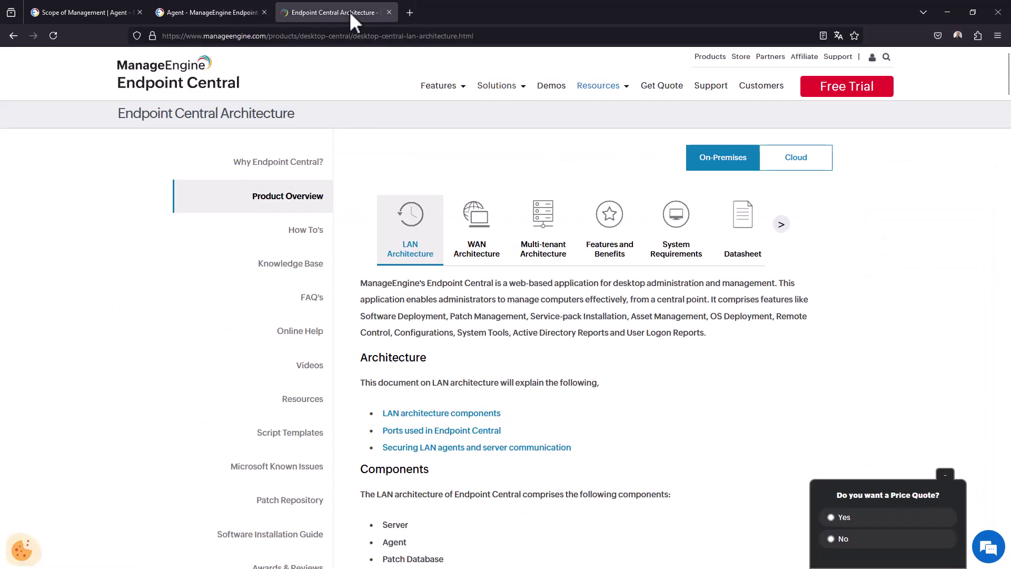
{"action": "mouse_move", "coordinate": [305, 10]}
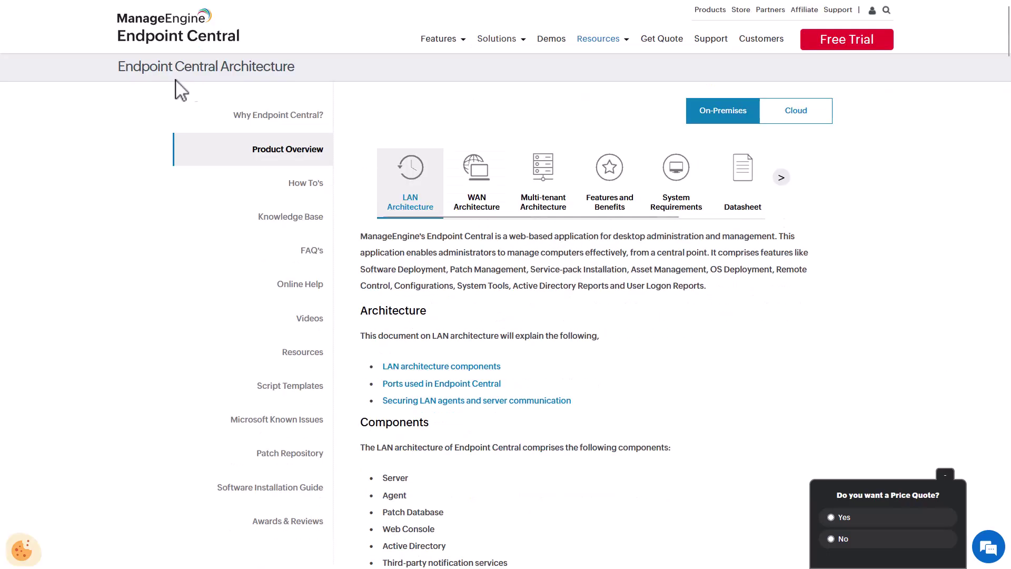
{"action": "left_click", "coordinate": [680, 197]}
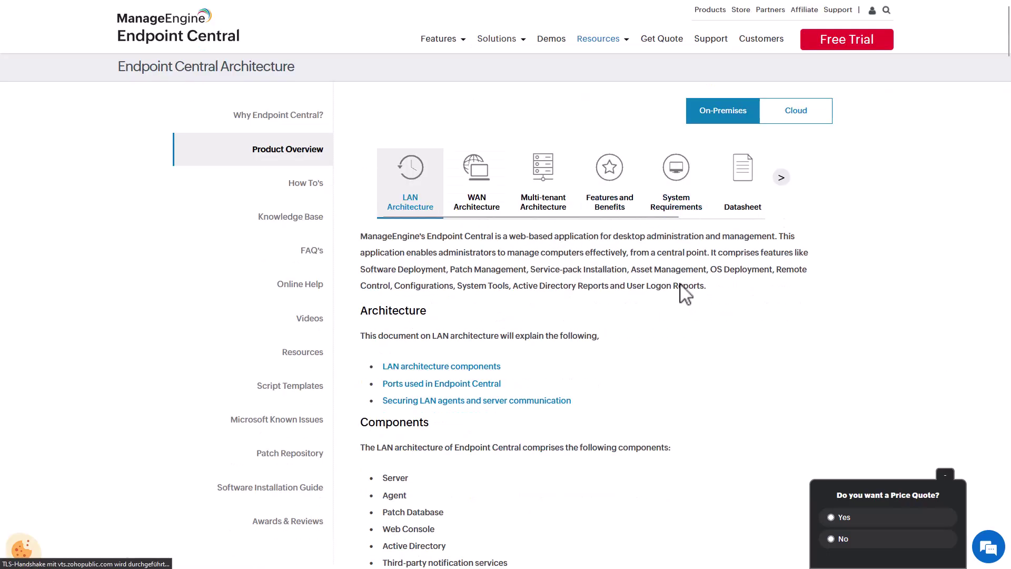
{"action": "scroll", "coordinate": [594, 379], "scroll_direction": "down", "scroll_amount": 2}
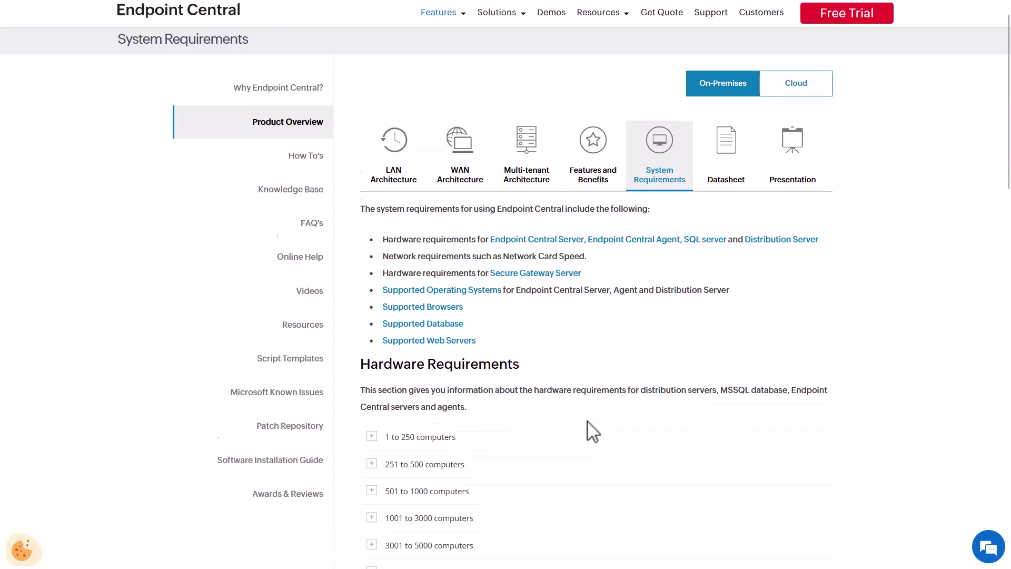
Step: Expand the 251 to 500 computers hardware requirements, review them, then collapse the table
{"action": "left_click", "coordinate": [375, 375]}
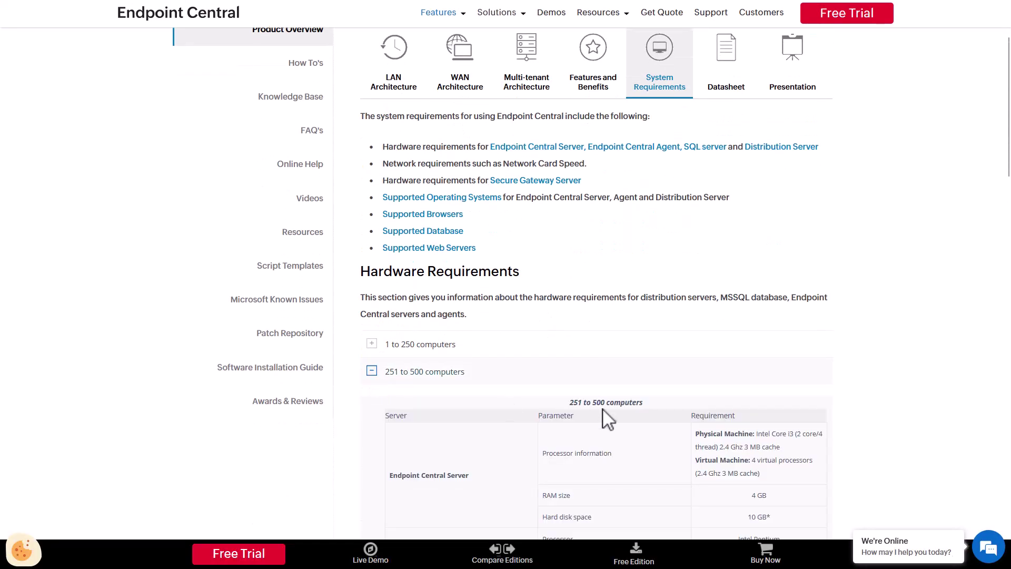
{"action": "scroll", "coordinate": [643, 416], "scroll_direction": "down", "scroll_amount": 3}
{"action": "scroll", "coordinate": [723, 413], "scroll_direction": "down", "scroll_amount": 1}
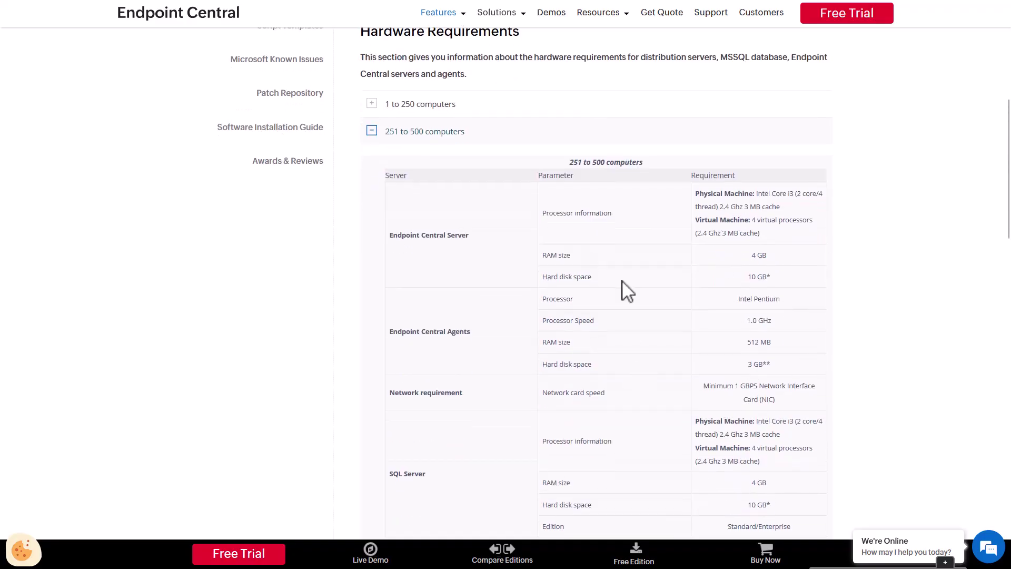
{"action": "left_click", "coordinate": [372, 132]}
{"action": "scroll", "coordinate": [618, 492], "scroll_direction": "down", "scroll_amount": 6}
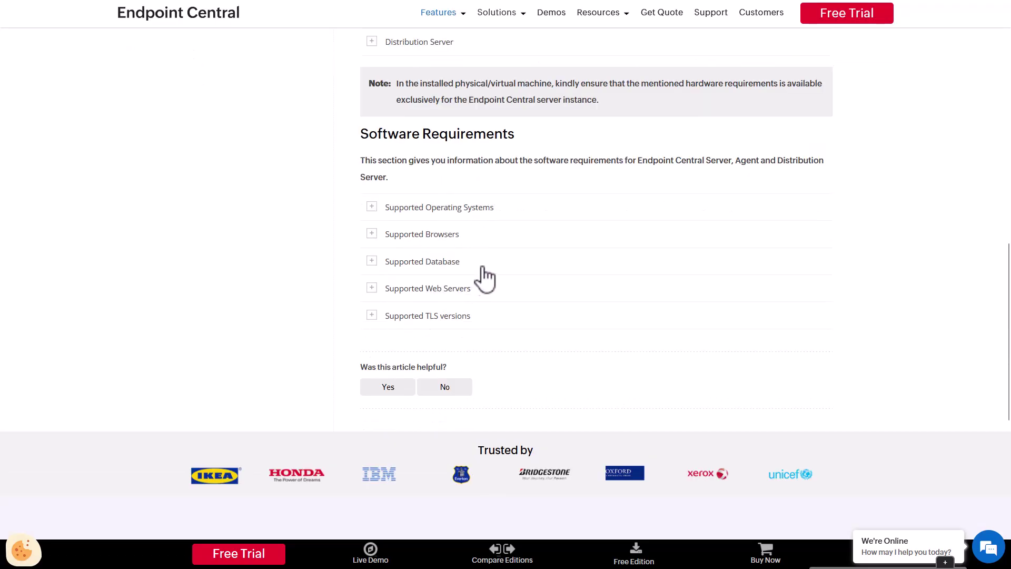
{"action": "scroll", "coordinate": [689, 350], "scroll_direction": "up", "scroll_amount": 5}
{"action": "scroll", "coordinate": [680, 368], "scroll_direction": "up", "scroll_amount": 7}
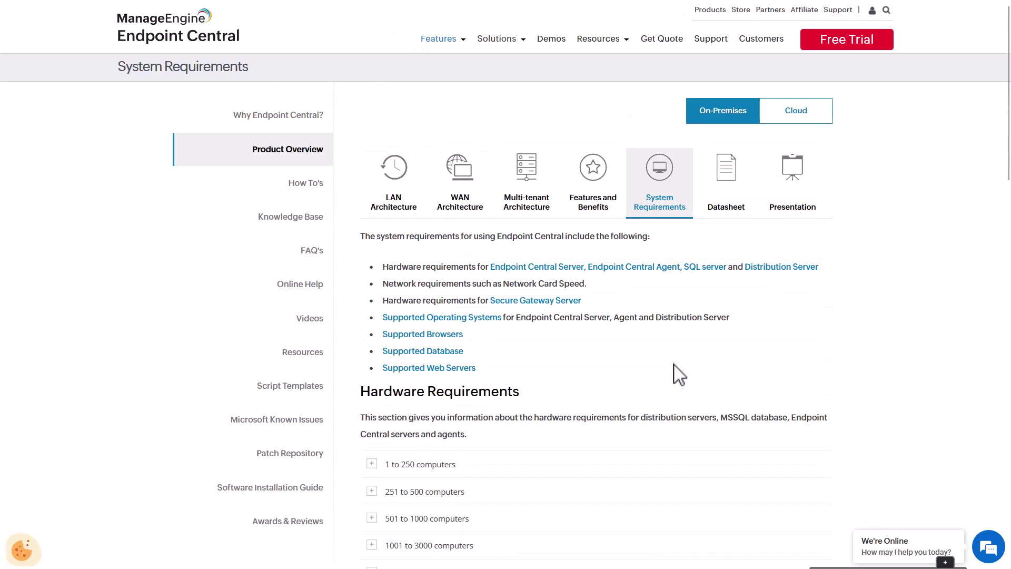
Step: Return to LAN Architecture and highlight the note requiring ports 135, 139 and 445 open
{"action": "left_click", "coordinate": [407, 184]}
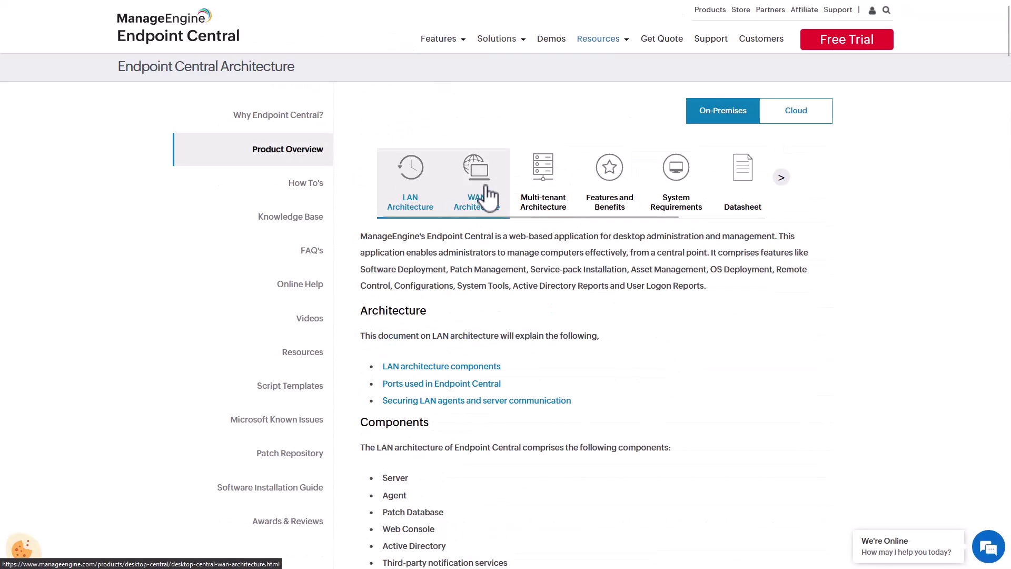
{"action": "scroll", "coordinate": [625, 362], "scroll_direction": "down", "scroll_amount": 12}
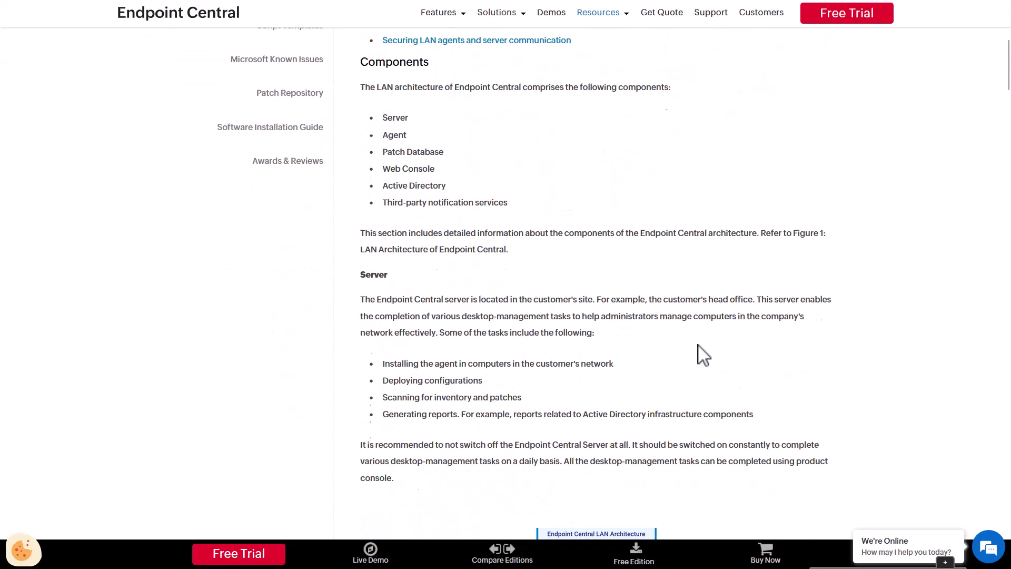
{"action": "scroll", "coordinate": [701, 359], "scroll_direction": "down", "scroll_amount": 11}
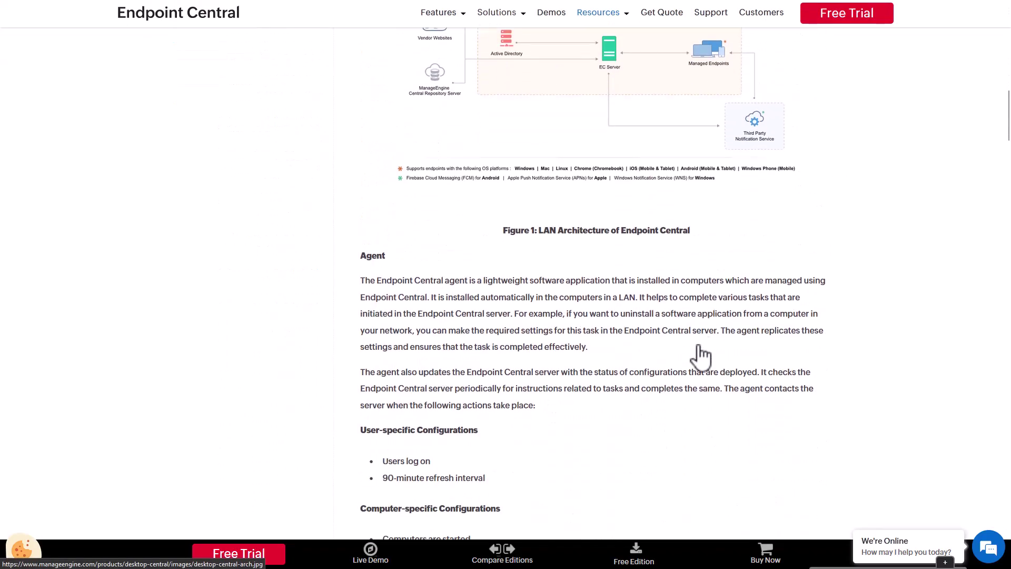
{"action": "scroll", "coordinate": [701, 354], "scroll_direction": "down", "scroll_amount": 10}
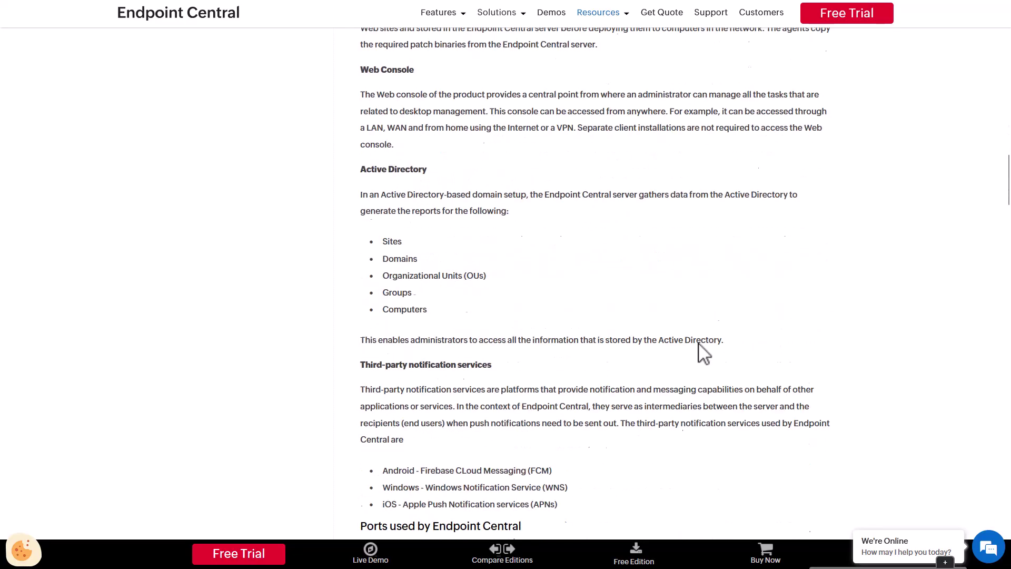
{"action": "scroll", "coordinate": [698, 345], "scroll_direction": "down", "scroll_amount": 4}
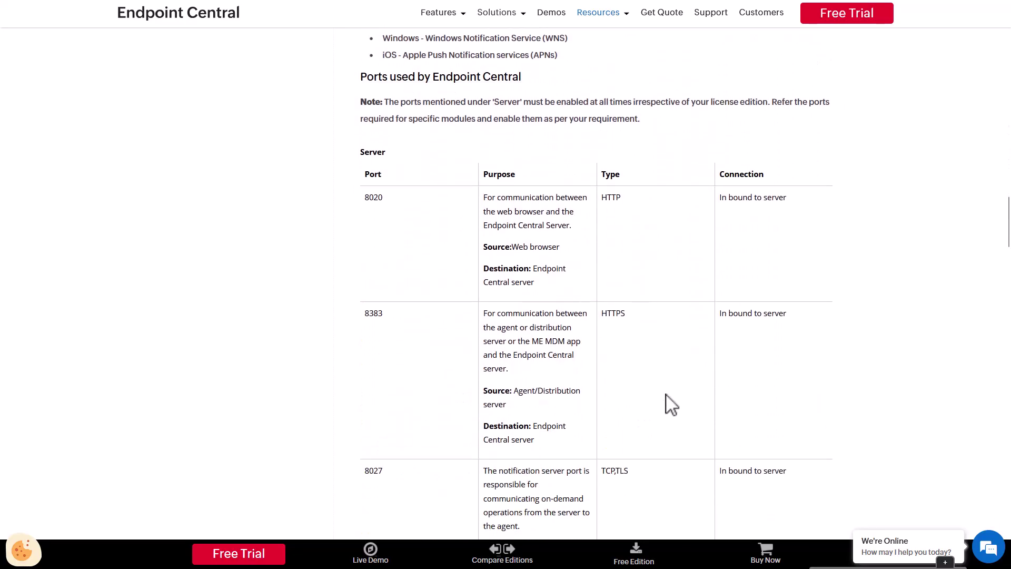
{"action": "scroll", "coordinate": [656, 417], "scroll_direction": "down", "scroll_amount": 3}
{"action": "scroll", "coordinate": [656, 417], "scroll_direction": "down", "scroll_amount": 8}
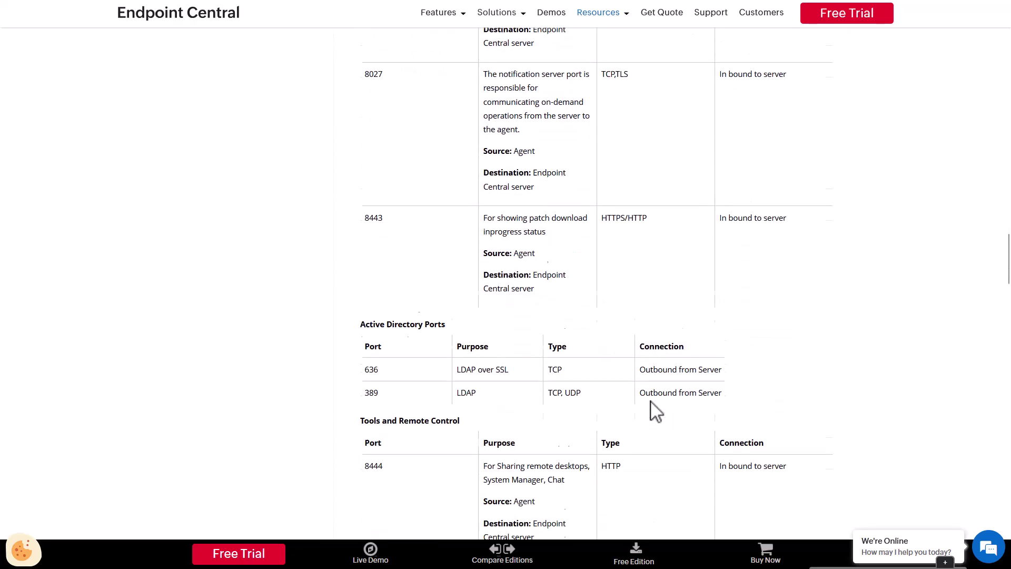
{"action": "scroll", "coordinate": [656, 411], "scroll_direction": "down", "scroll_amount": 6}
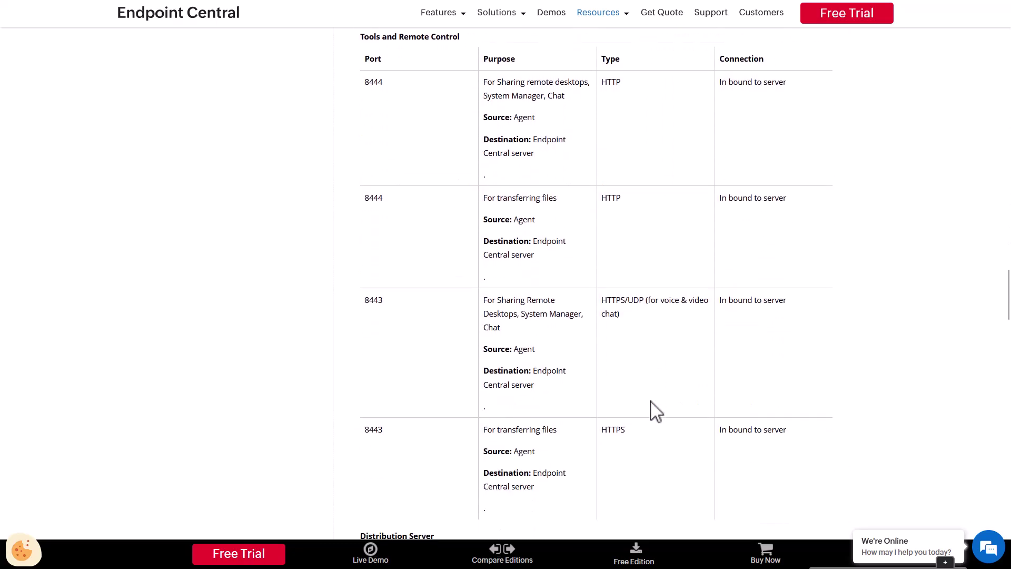
{"action": "scroll", "coordinate": [429, 371], "scroll_direction": "down", "scroll_amount": 6}
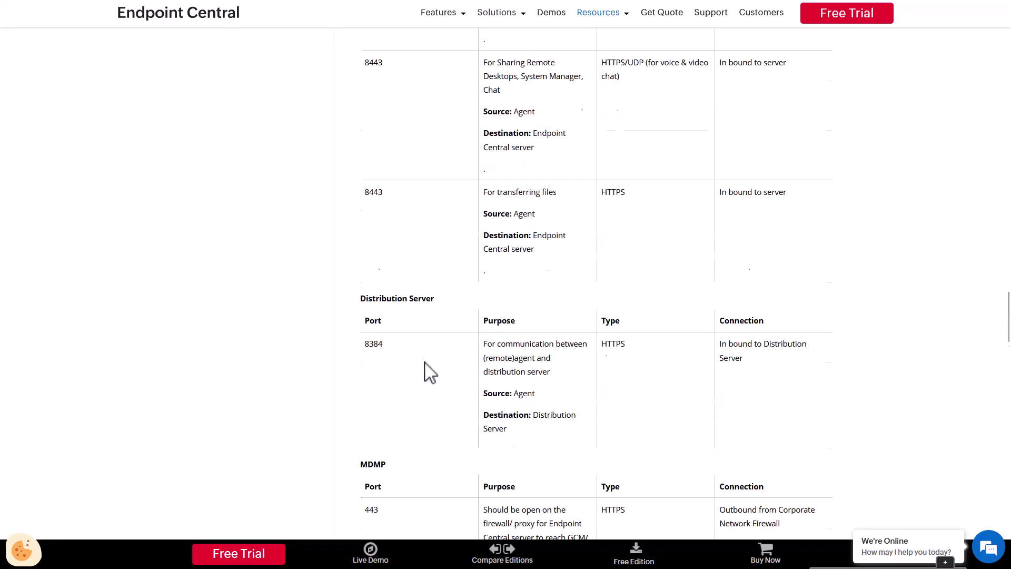
{"action": "scroll", "coordinate": [395, 308], "scroll_direction": "down", "scroll_amount": 11}
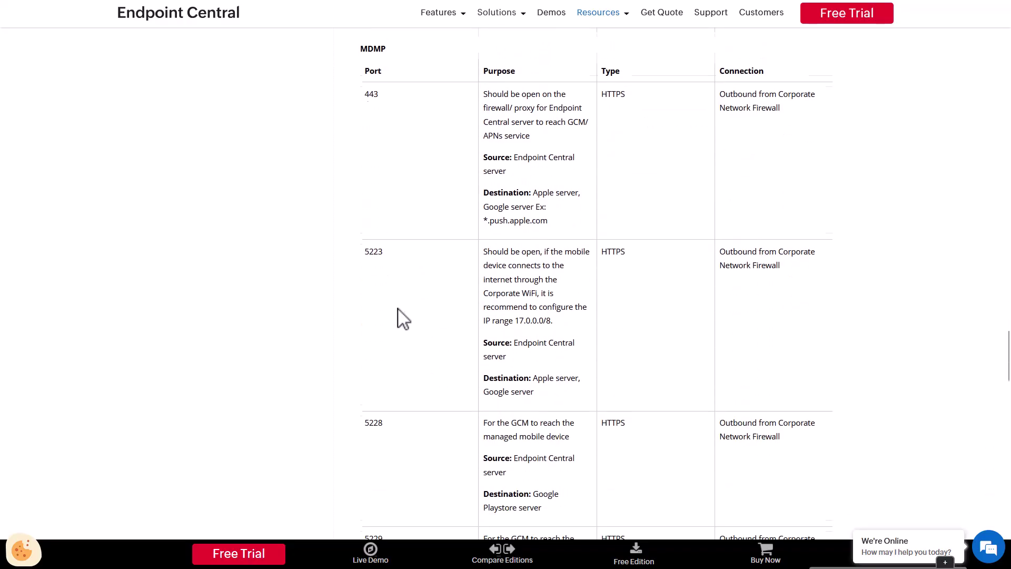
{"action": "scroll", "coordinate": [425, 340], "scroll_direction": "down", "scroll_amount": 10}
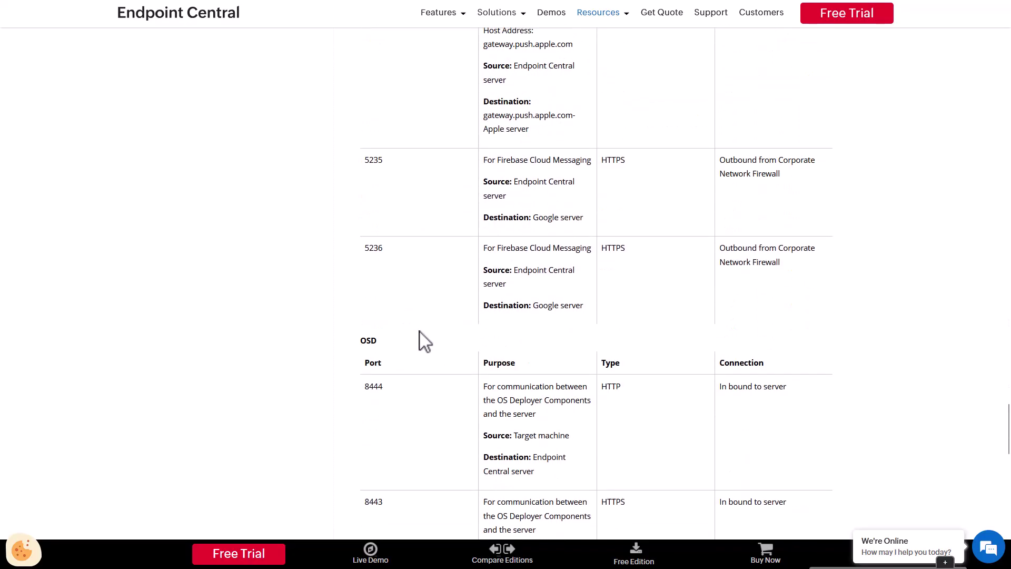
{"action": "scroll", "coordinate": [425, 337], "scroll_direction": "down", "scroll_amount": 5}
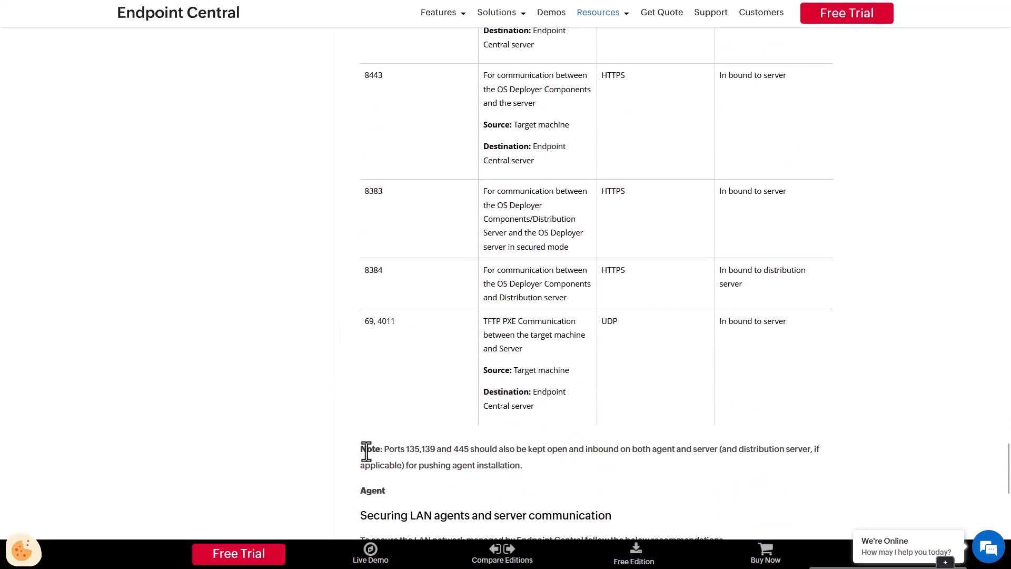
{"action": "left_click_drag", "start_coordinate": [382, 449], "coordinate": [462, 452]}
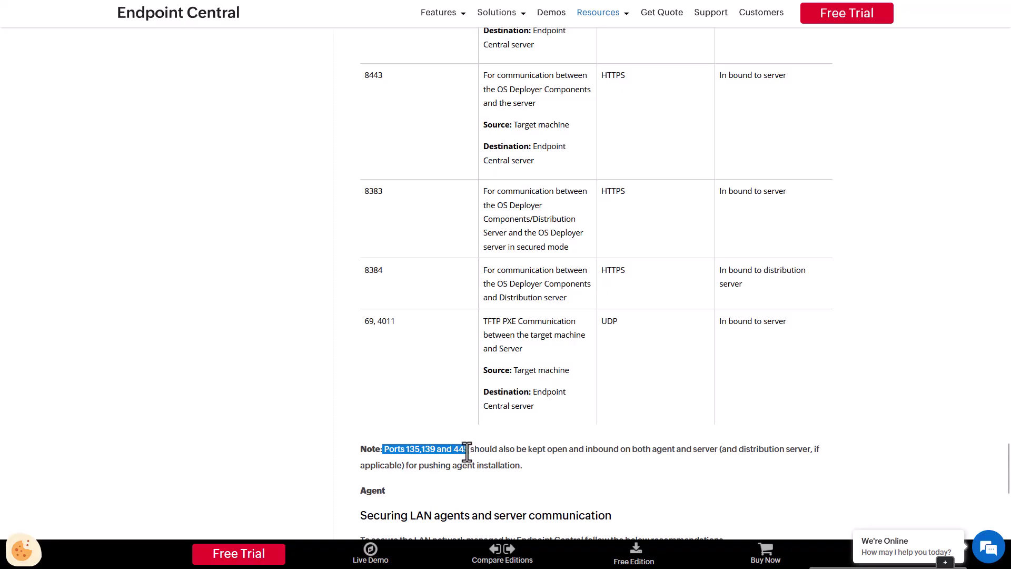
{"action": "left_click", "coordinate": [529, 463]}
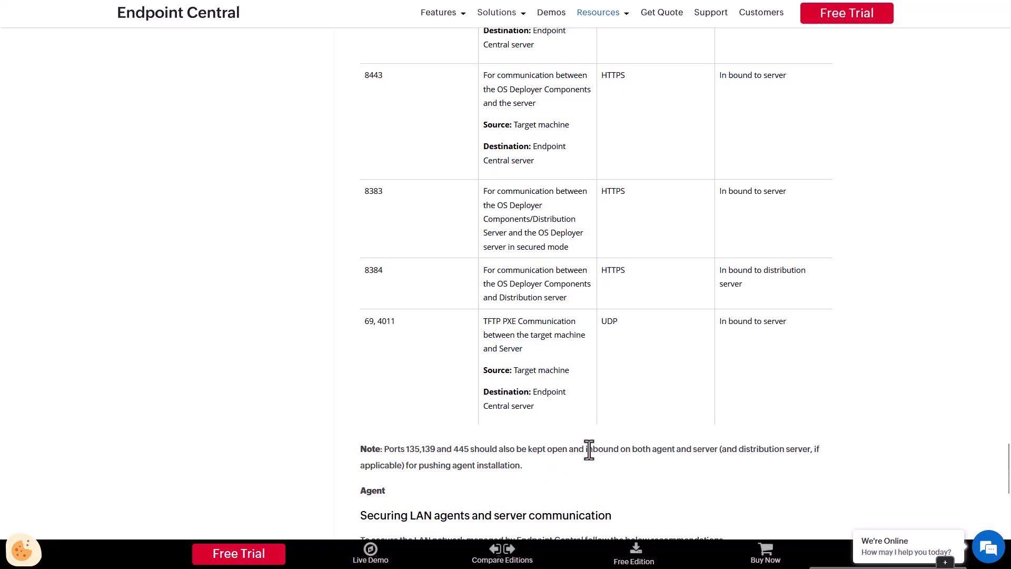
Step: In the console, view Remote Offices sorted by name in reverse, then return to Computers
{"action": "mouse_move", "coordinate": [390, 3]}
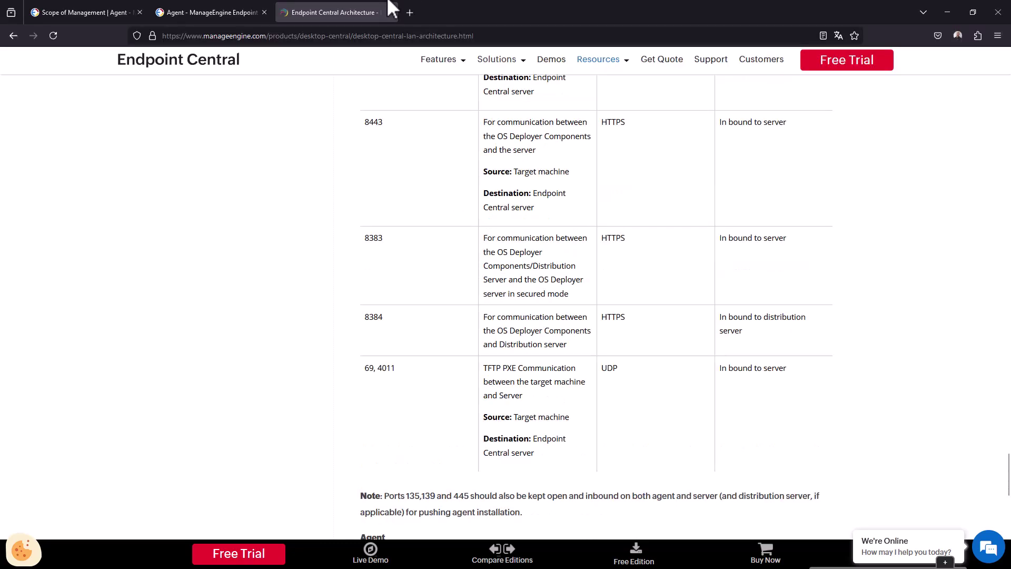
{"action": "left_click", "coordinate": [214, 12]}
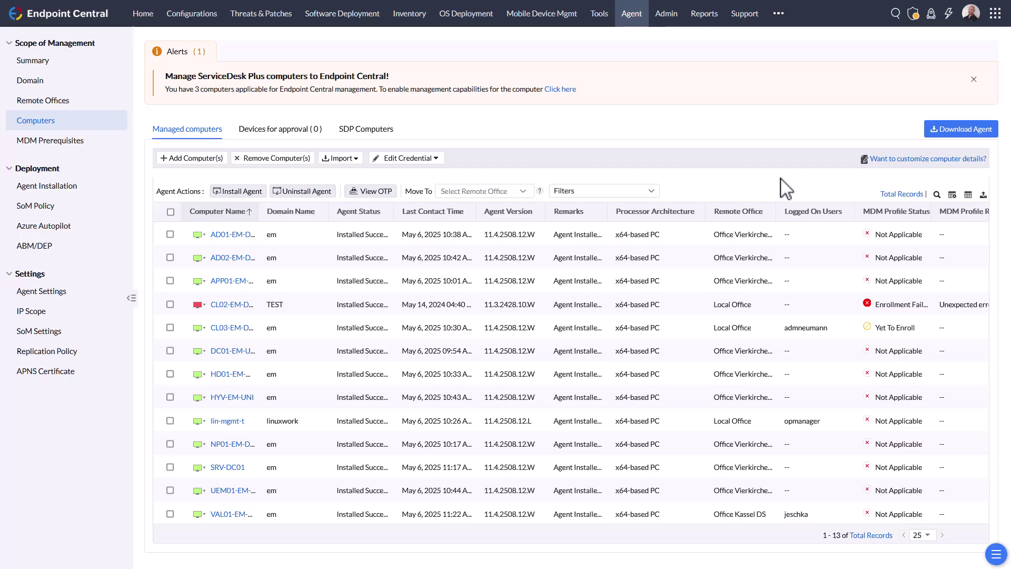
{"action": "left_click", "coordinate": [47, 186]}
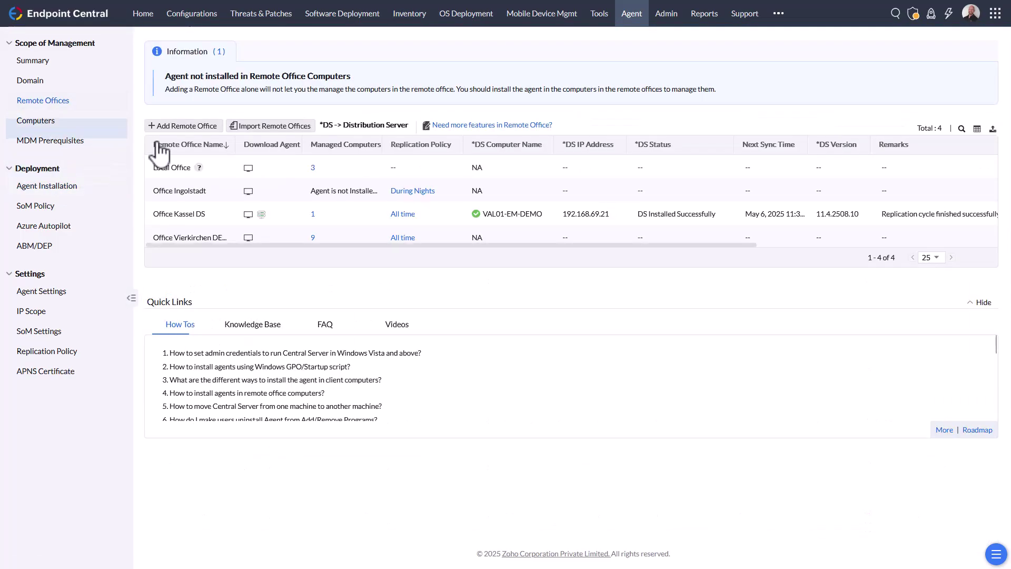
{"action": "left_click", "coordinate": [157, 145]}
{"action": "left_click", "coordinate": [45, 133]}
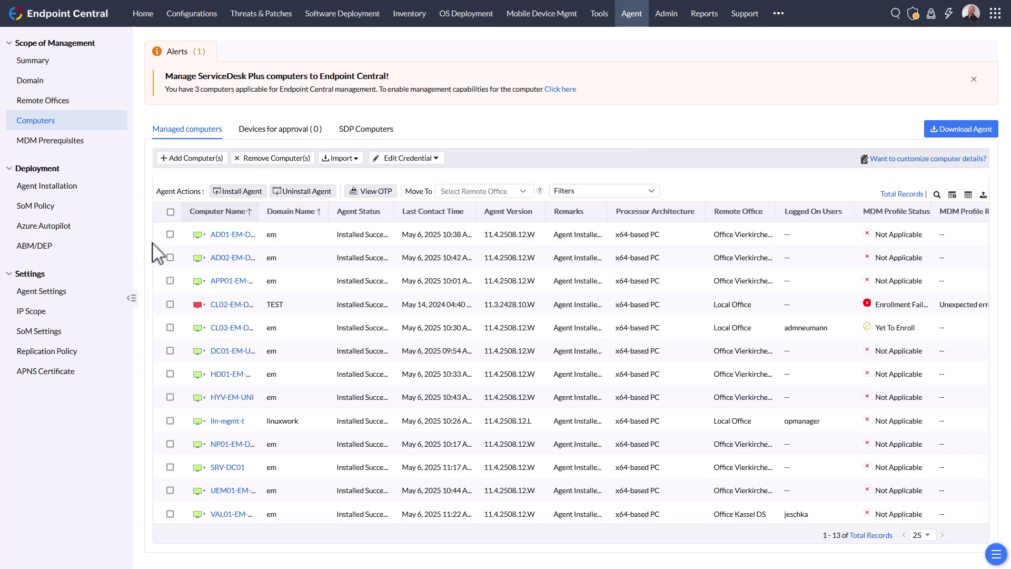
Step: Check the other agent installation methods, then go back to the managed computers list
{"action": "left_click", "coordinate": [39, 187]}
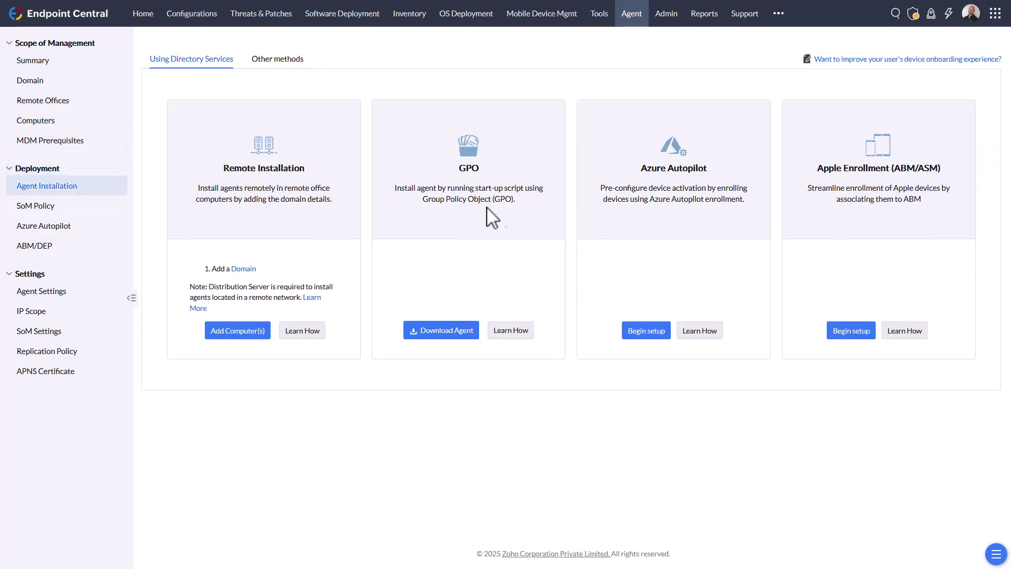
{"action": "left_click", "coordinate": [261, 60]}
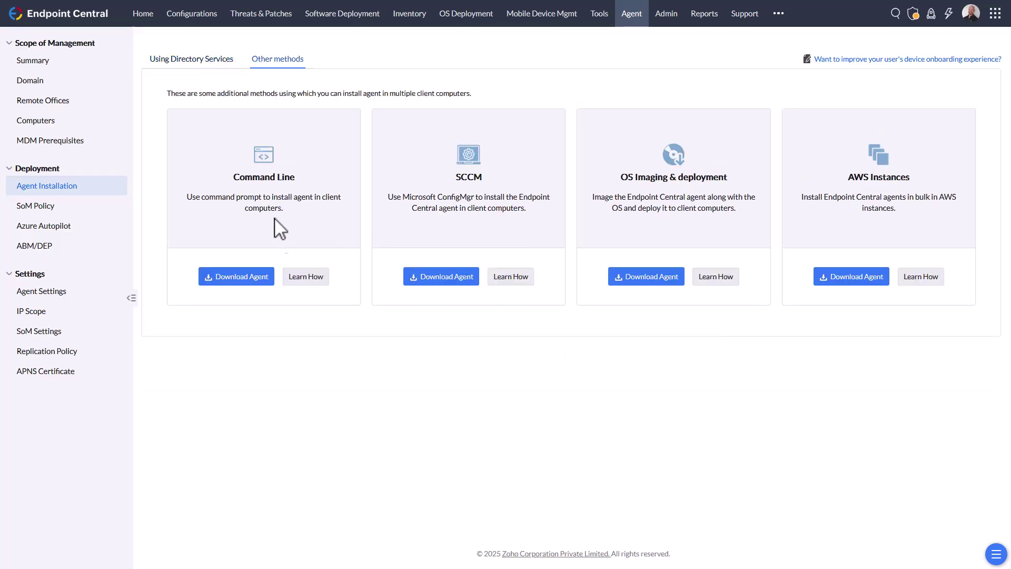
{"action": "left_click", "coordinate": [46, 124]}
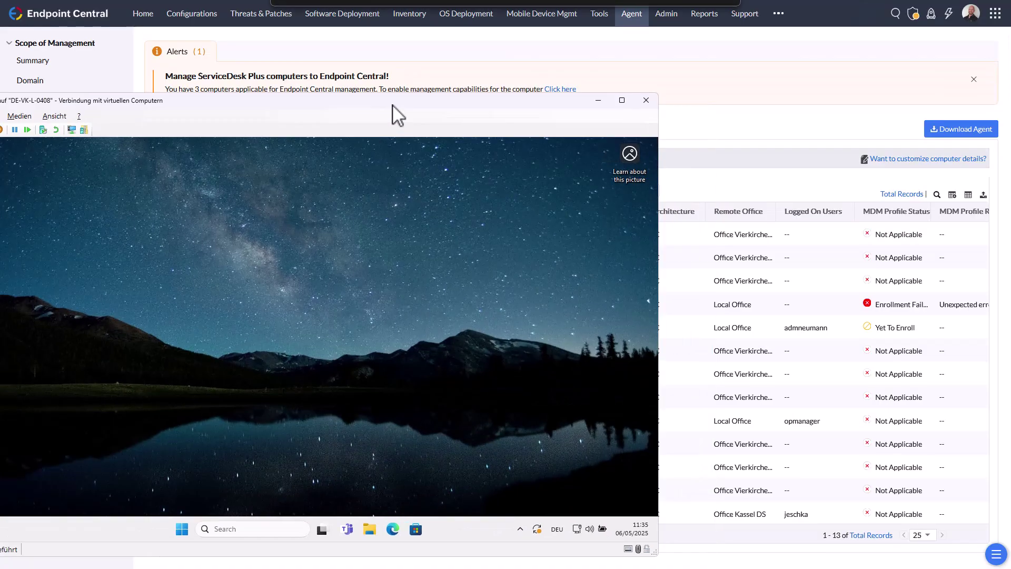
Step: Show the Win11 client VM full screen and check the Endpoint Central agent's tray options
{"action": "left_click_drag", "start_coordinate": [395, 113], "coordinate": [588, 69]}
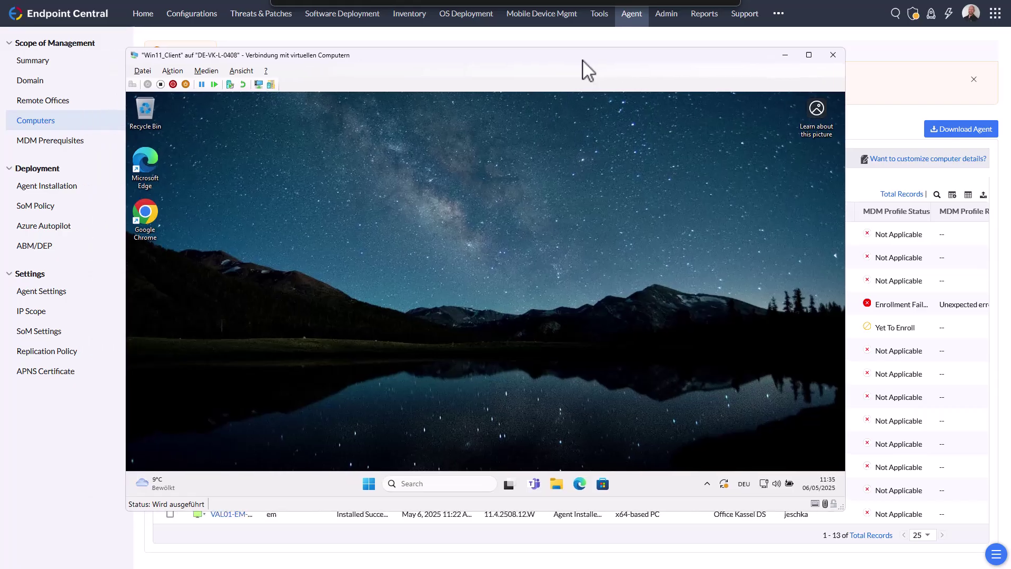
{"action": "left_click", "coordinate": [812, 56]}
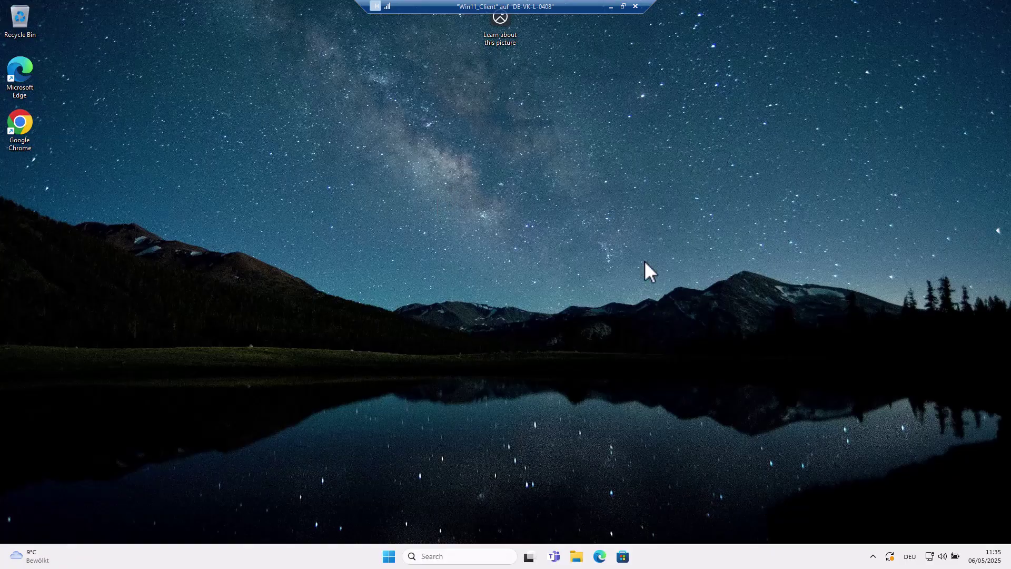
{"action": "left_click", "coordinate": [872, 558]}
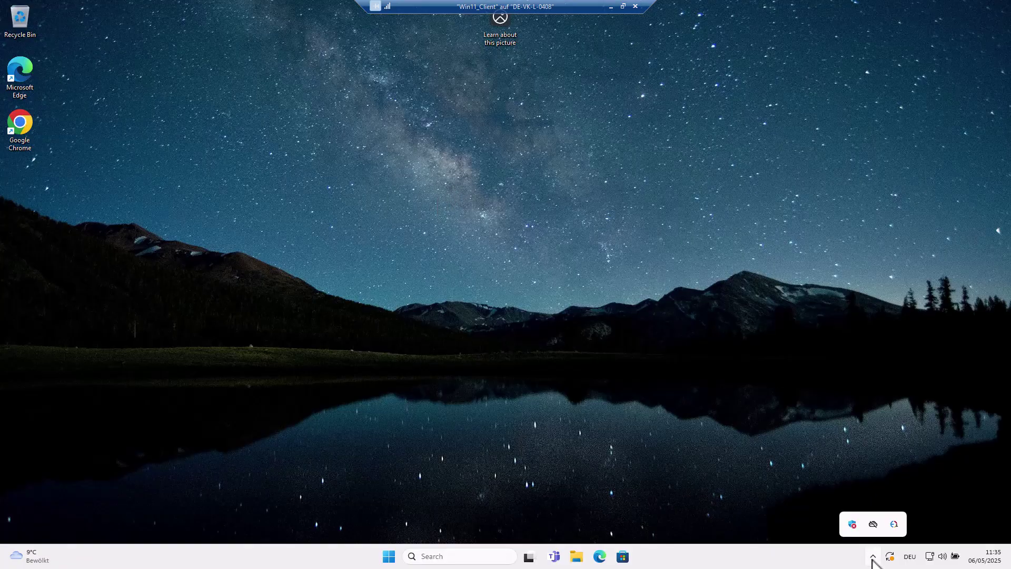
{"action": "right_click", "coordinate": [896, 526]}
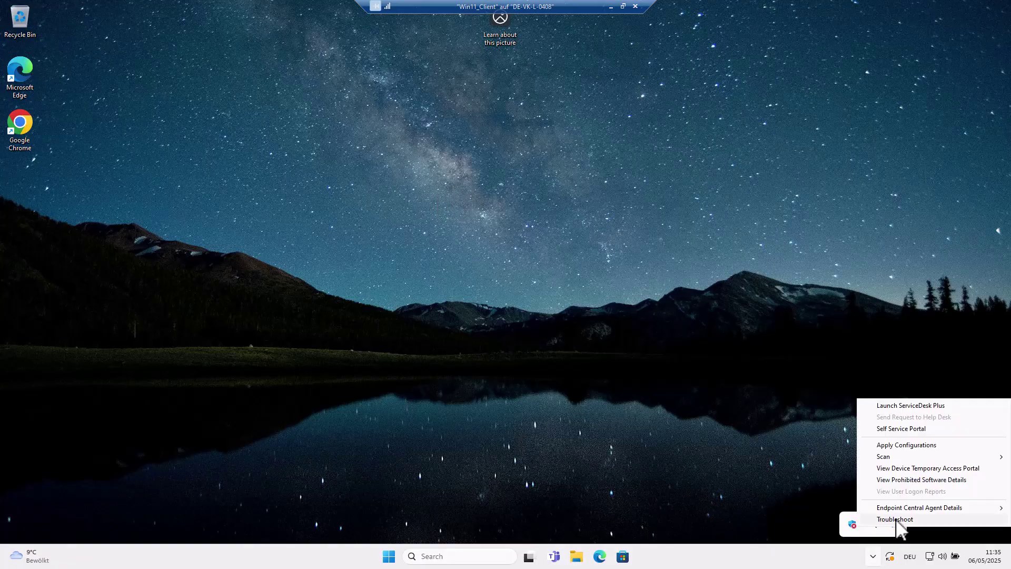
{"action": "left_click", "coordinate": [758, 428]}
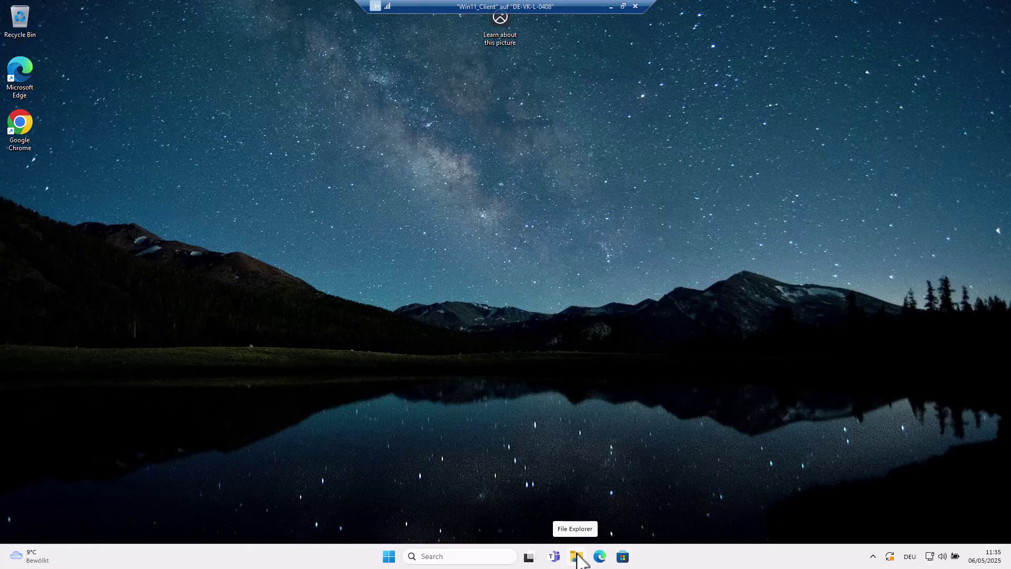
Step: Browse File Explorer to C:\Program Files (x86)\ManageEngine\UEMS_Agent\bin
{"action": "left_click", "coordinate": [577, 557]}
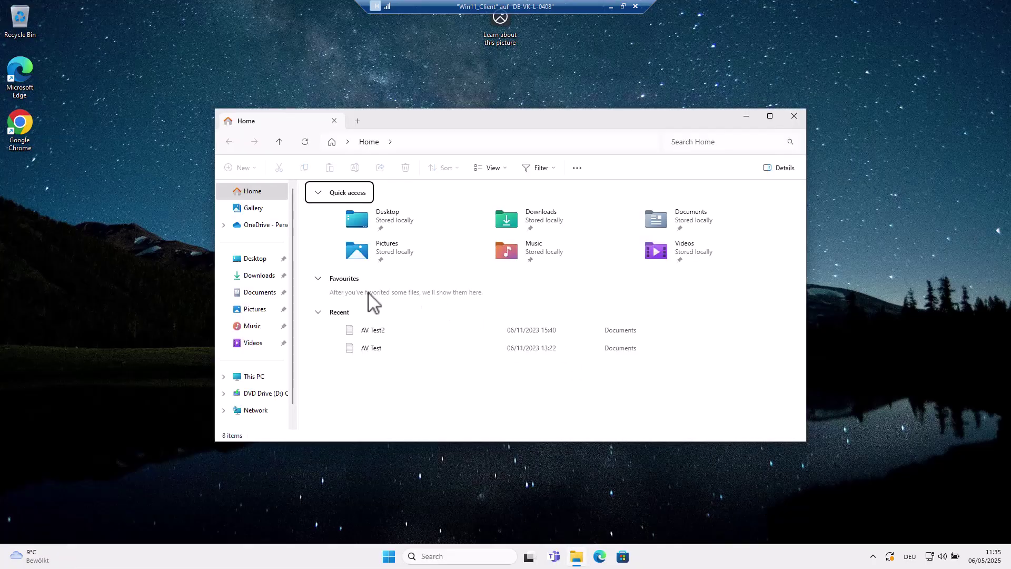
{"action": "left_click", "coordinate": [263, 379]}
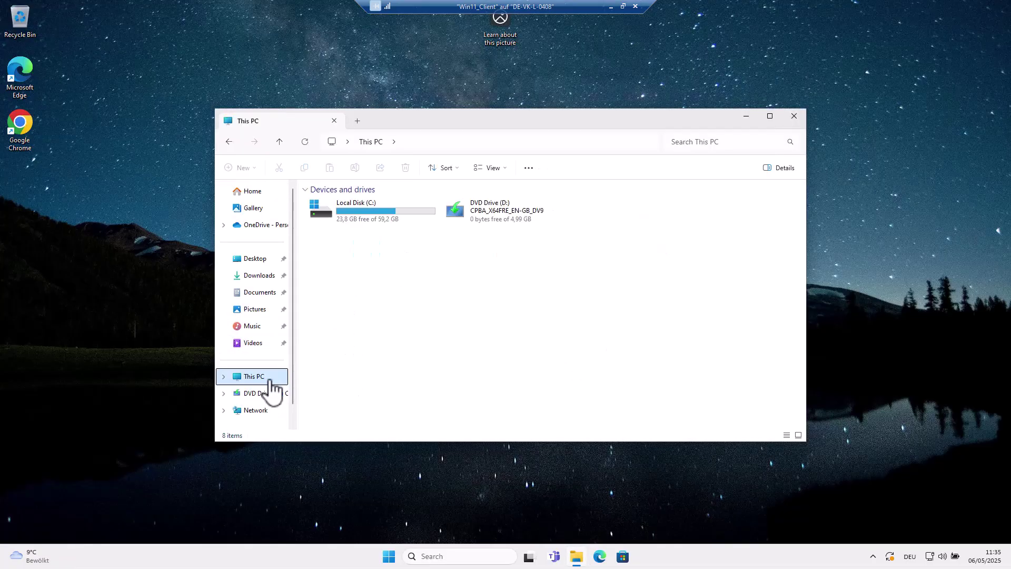
{"action": "double_click", "coordinate": [386, 216]}
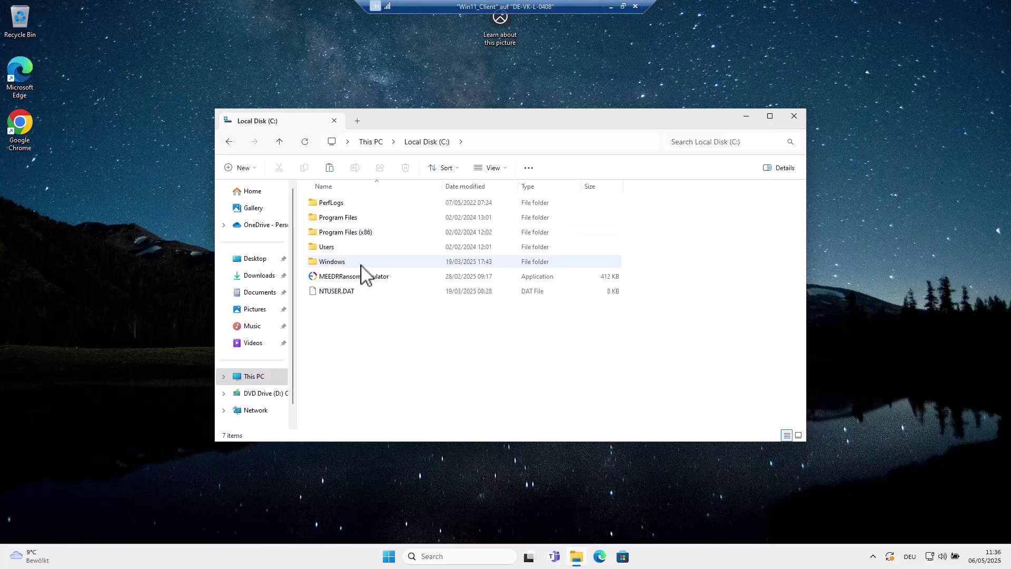
{"action": "double_click", "coordinate": [352, 233]}
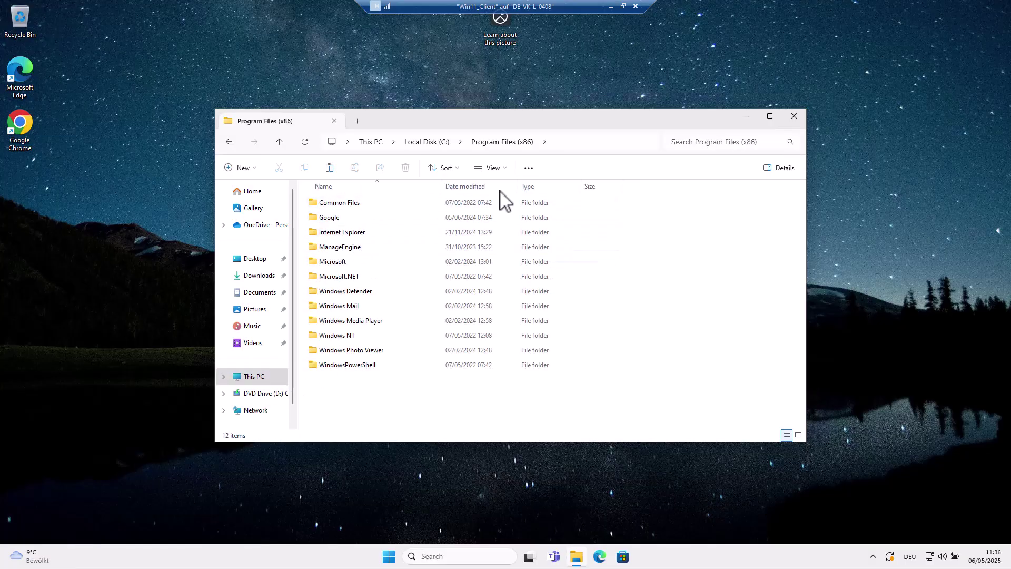
{"action": "double_click", "coordinate": [359, 246]}
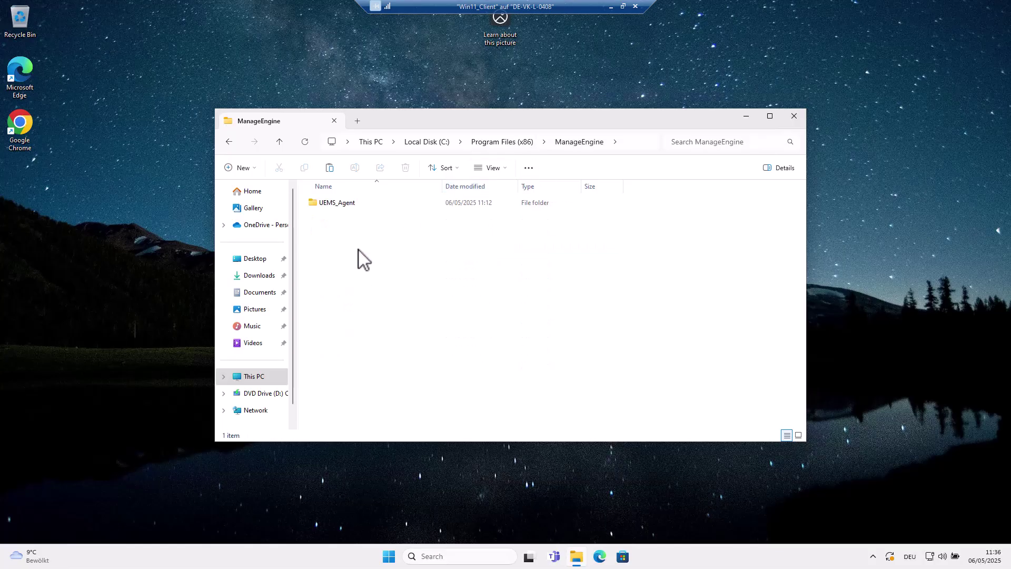
{"action": "double_click", "coordinate": [352, 205]}
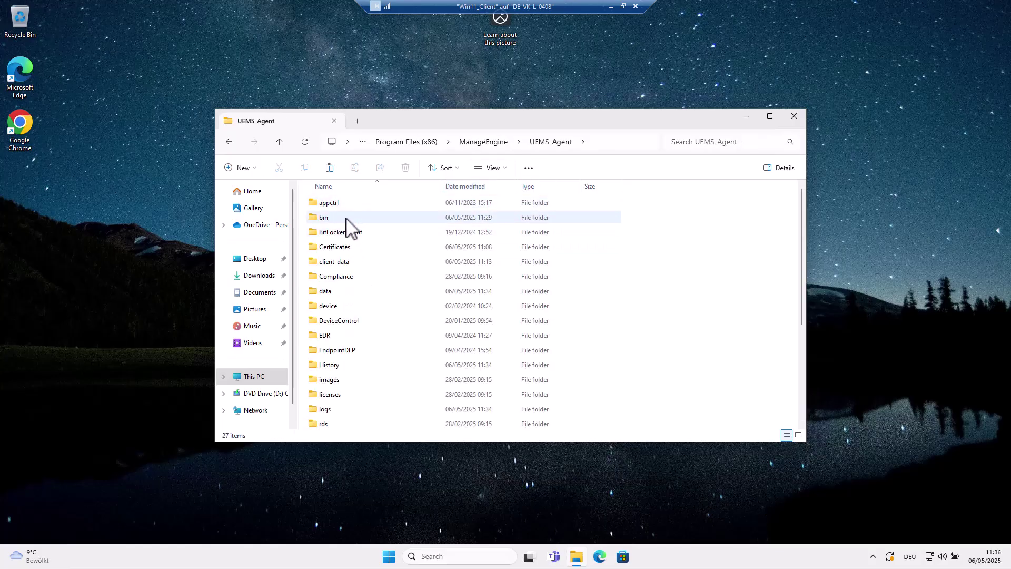
{"action": "double_click", "coordinate": [347, 218]}
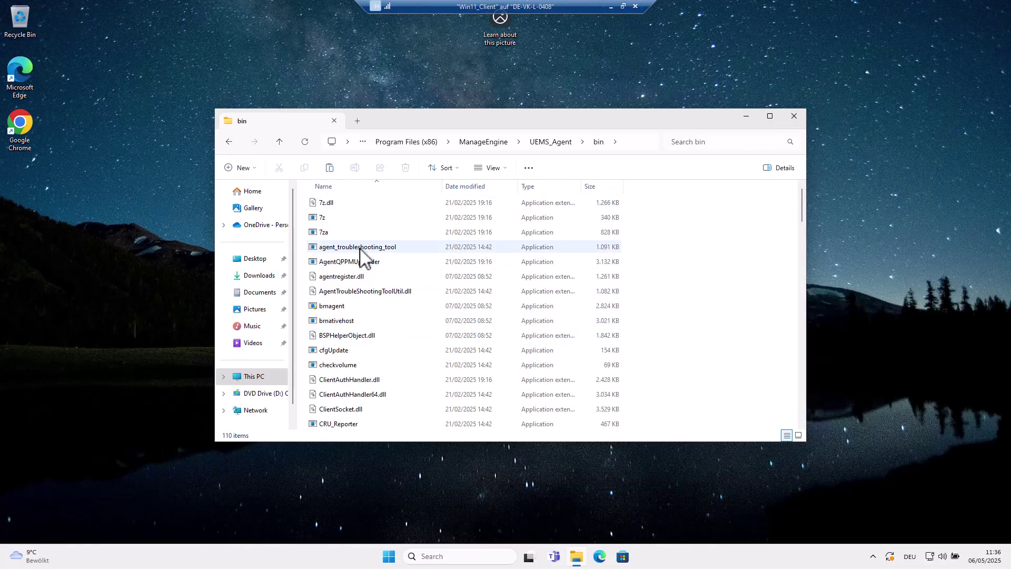
Step: Locate agent_troubleshooting_tool and dcagenttrayicon in the bin folder, then bring up the agent tray menu
{"action": "left_click", "coordinate": [341, 250]}
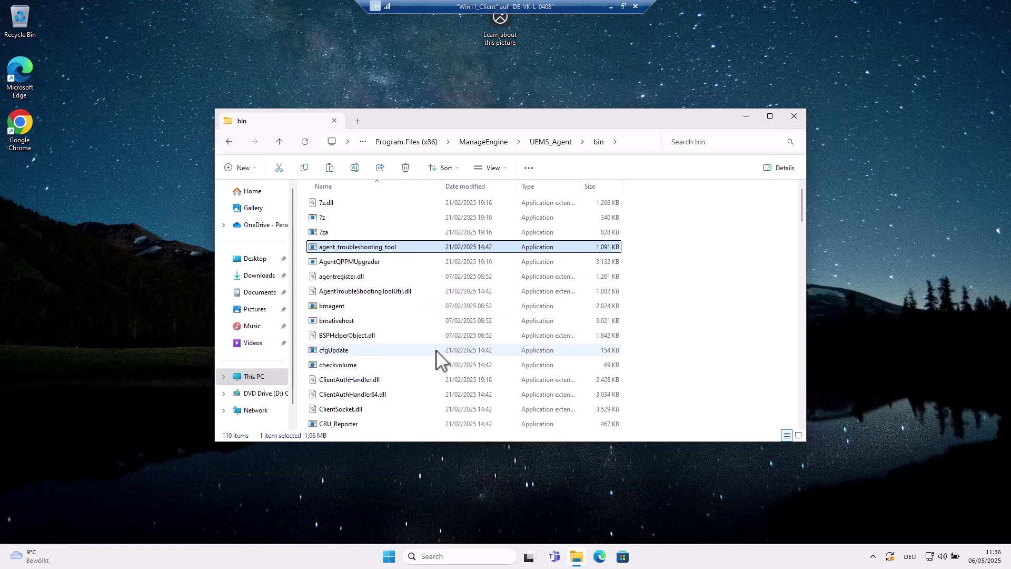
{"action": "scroll", "coordinate": [421, 378], "scroll_direction": "down", "scroll_amount": 3}
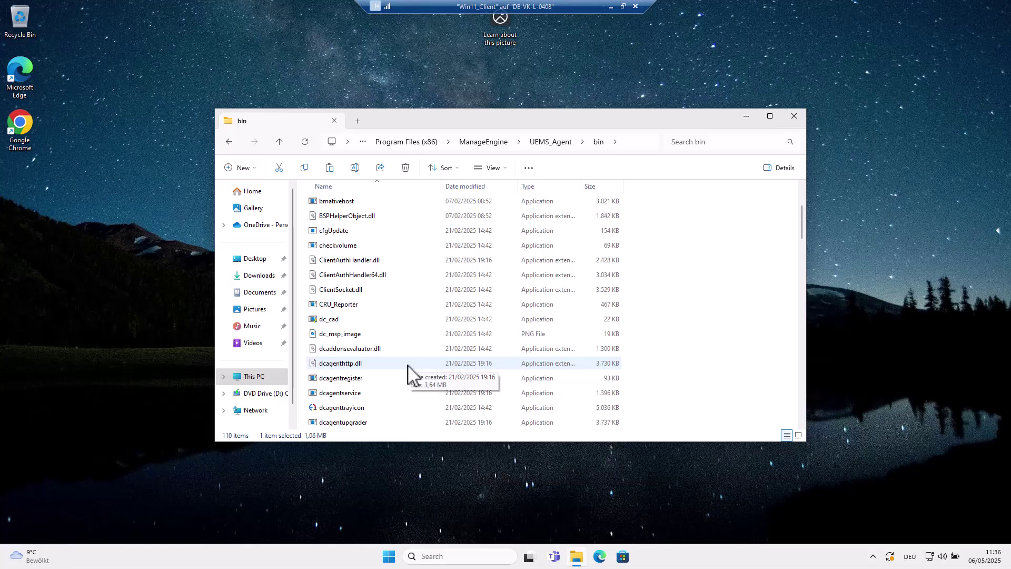
{"action": "scroll", "coordinate": [411, 375], "scroll_direction": "down", "scroll_amount": 2}
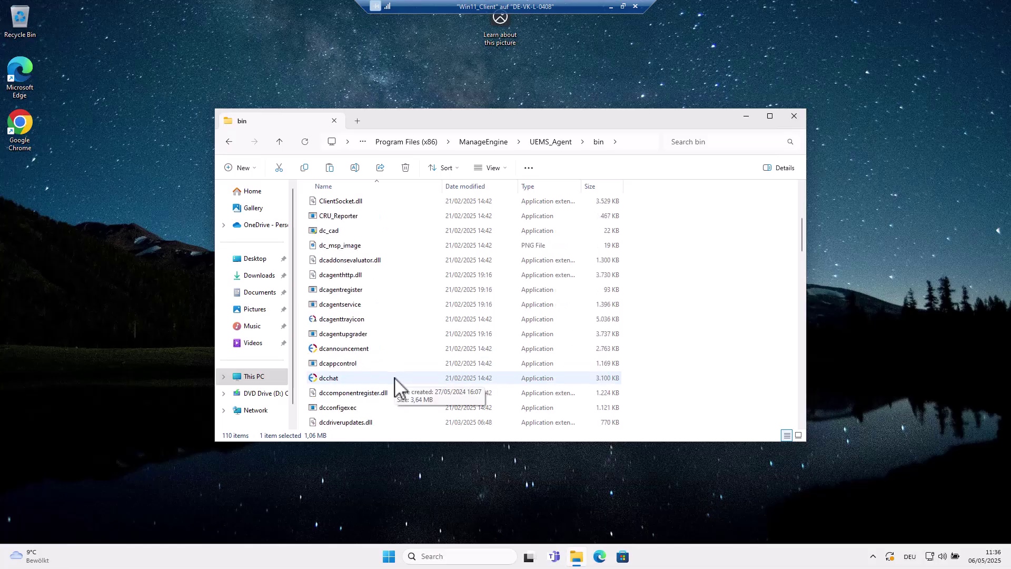
{"action": "scroll", "coordinate": [395, 377], "scroll_direction": "down", "scroll_amount": 2}
{"action": "scroll", "coordinate": [374, 372], "scroll_direction": "up", "scroll_amount": 3}
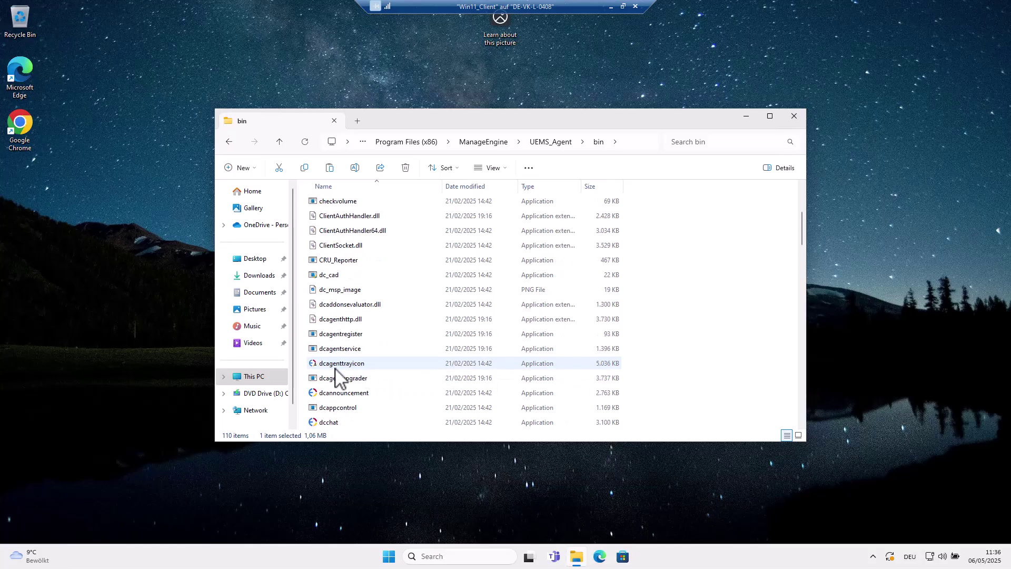
{"action": "left_click", "coordinate": [340, 365]}
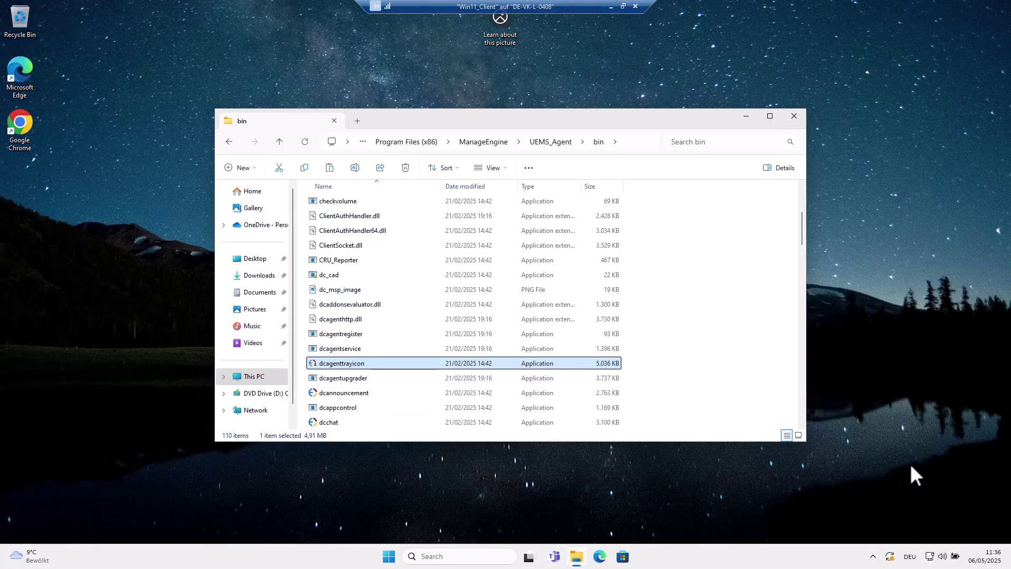
{"action": "scroll", "coordinate": [458, 288], "scroll_direction": "up", "scroll_amount": 4}
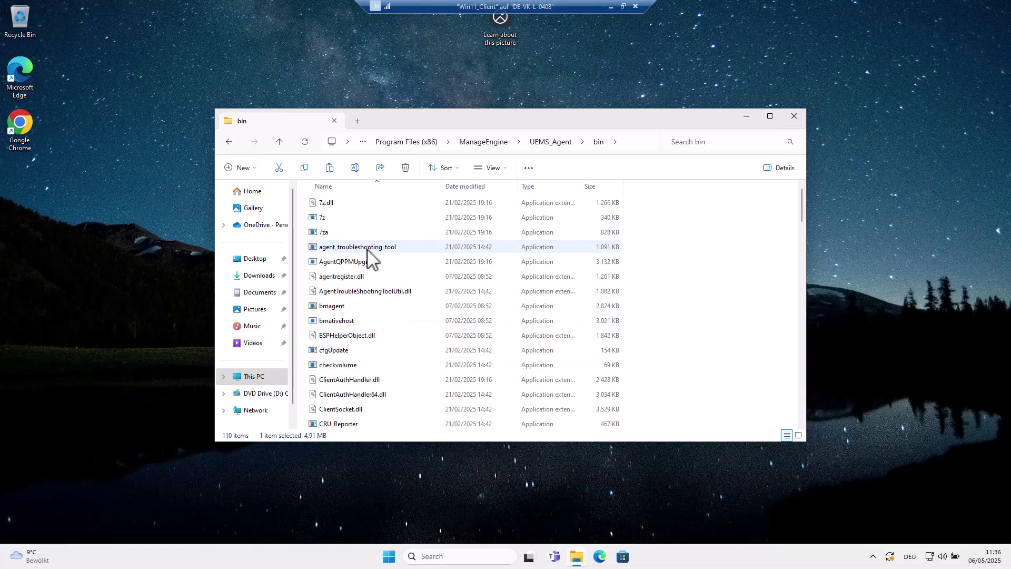
{"action": "left_click", "coordinate": [359, 249]}
{"action": "left_click", "coordinate": [872, 557]}
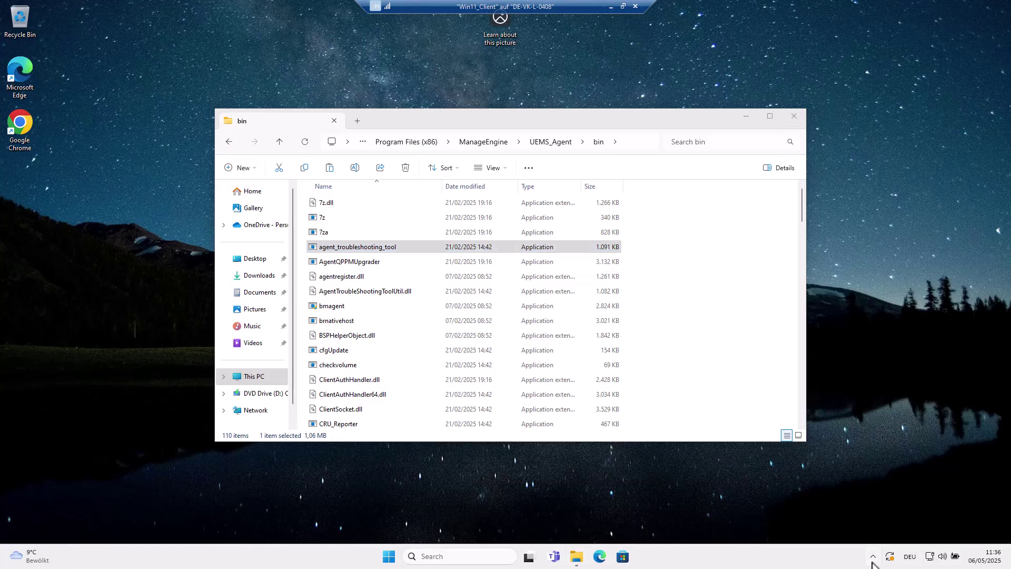
{"action": "right_click", "coordinate": [896, 523]}
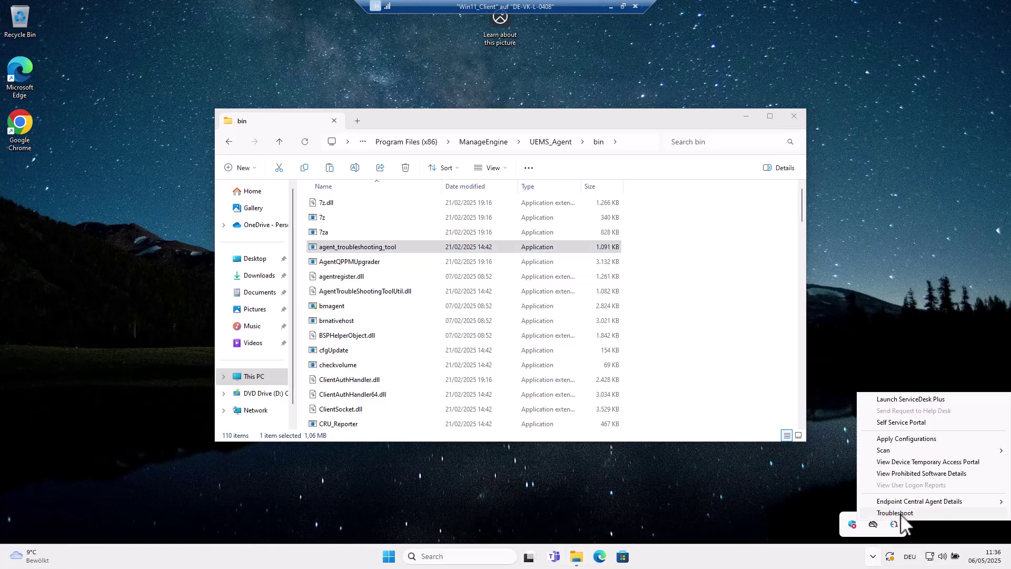
Step: Choose Troubleshoot from the agent tray menu to run the diagnosis, which finds 1 Active Directory error
{"action": "left_click", "coordinate": [900, 514]}
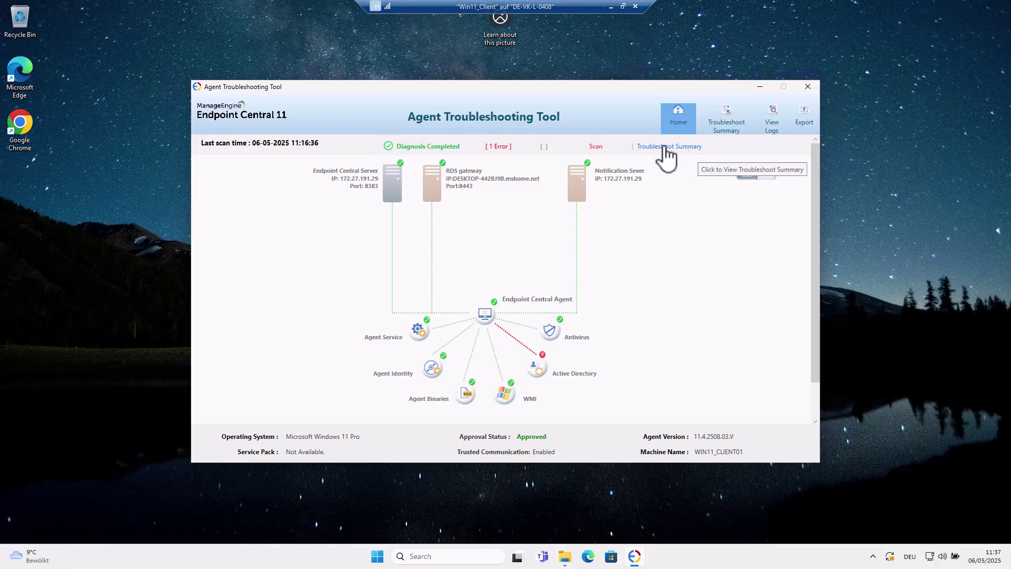
Step: Go through Proxy, Server, Distribution, Notification, RDS Gateway, WMI and Active Directory checks in Troubleshoot Summary
{"action": "left_click", "coordinate": [730, 123]}
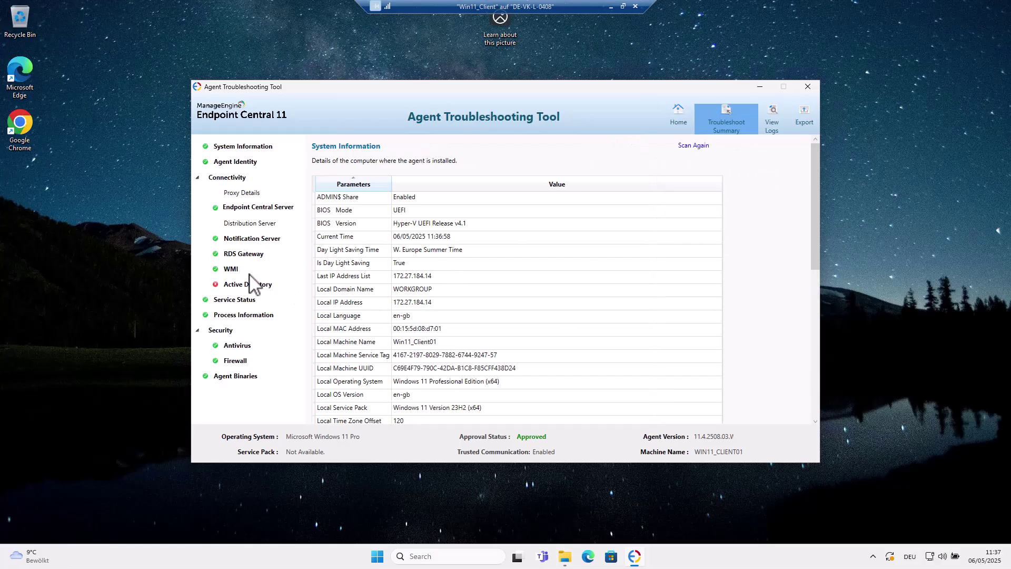
{"action": "left_click", "coordinate": [257, 198]}
{"action": "left_click", "coordinate": [258, 207]}
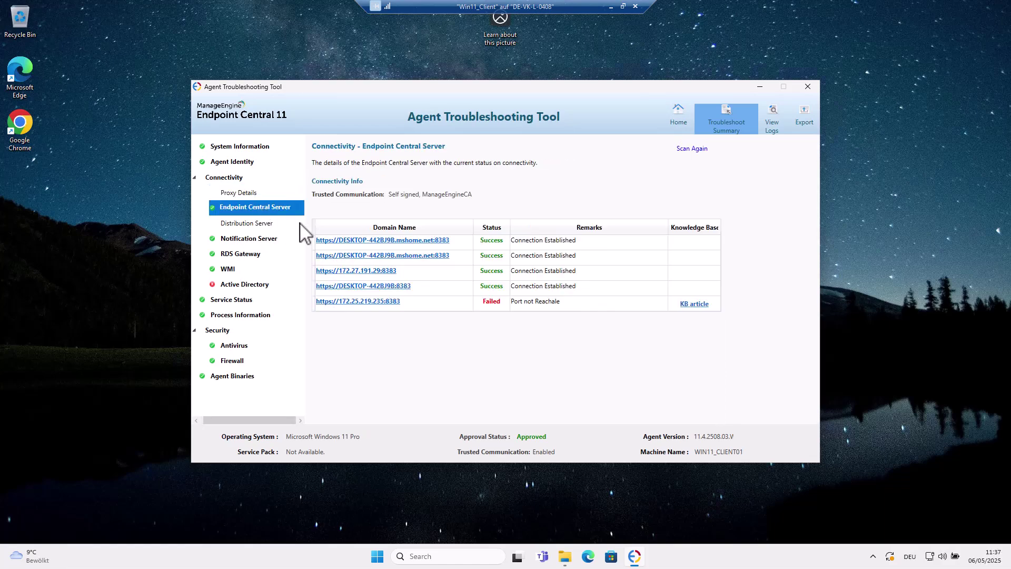
{"action": "left_click", "coordinate": [234, 224]}
{"action": "left_click", "coordinate": [246, 240]}
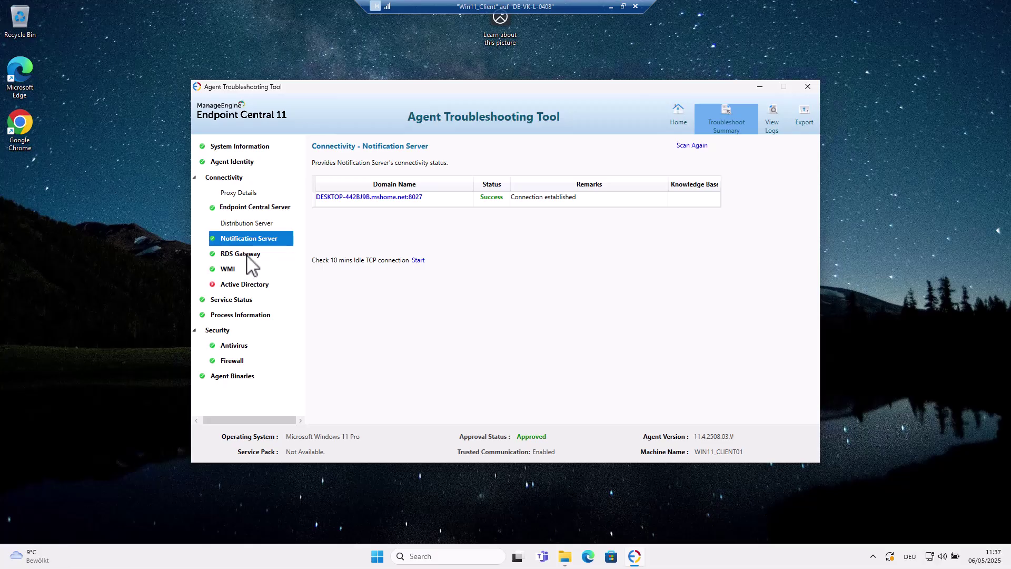
{"action": "left_click", "coordinate": [248, 255]}
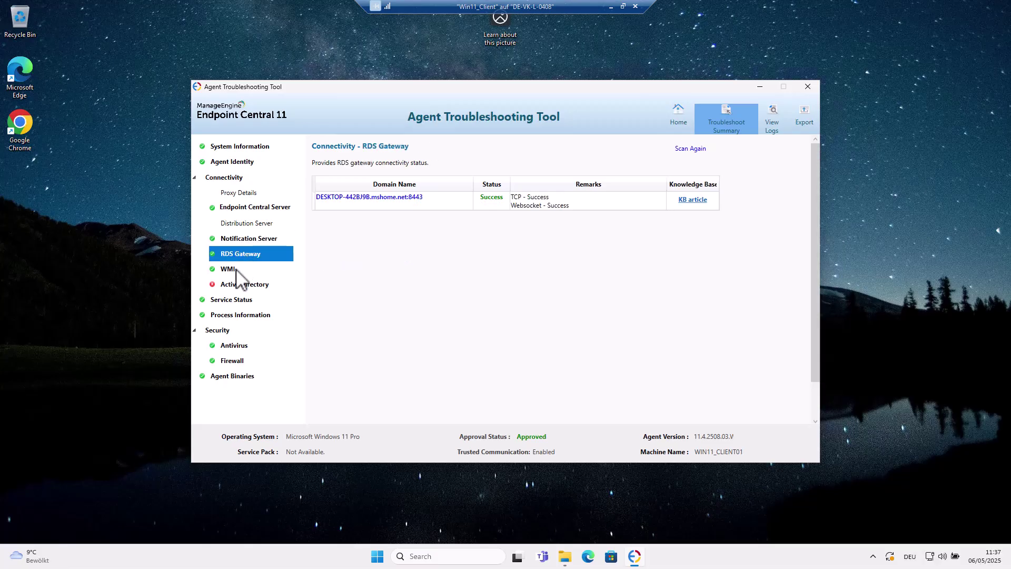
{"action": "left_click", "coordinate": [237, 272]}
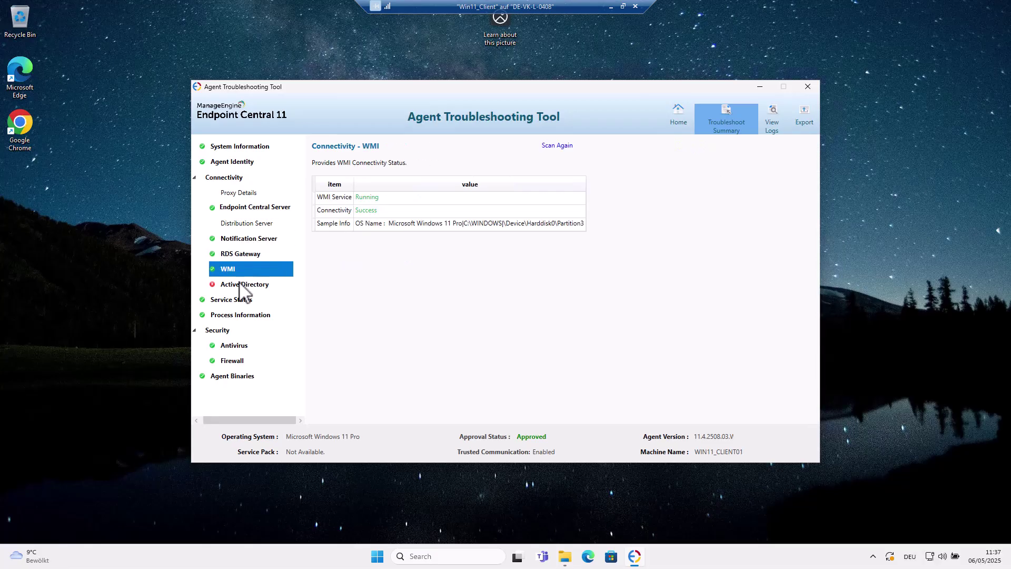
{"action": "left_click", "coordinate": [240, 285]}
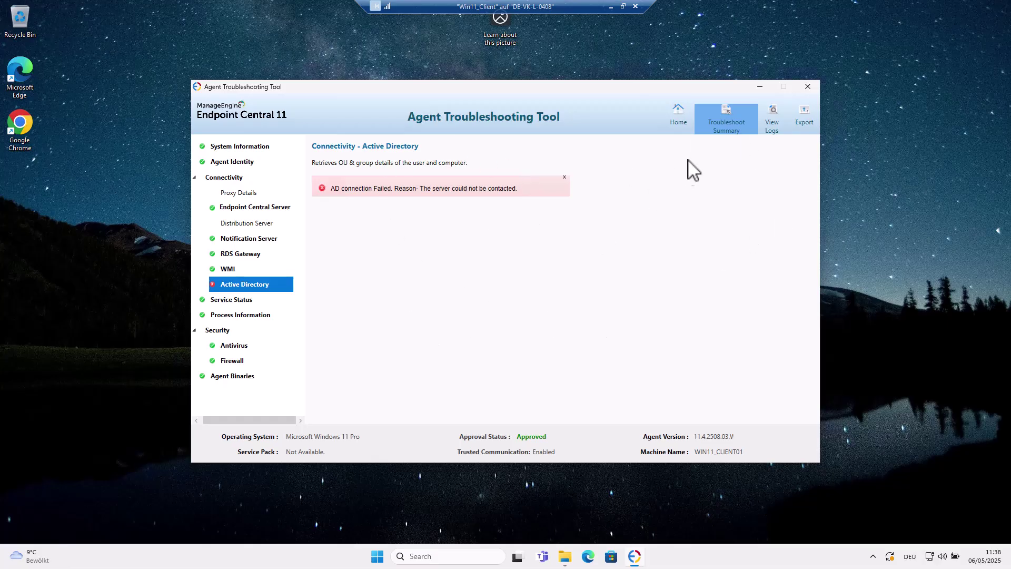
Step: In View Logs, open the Agent Installation log dcagentinstaller.log and its search box
{"action": "left_click", "coordinate": [775, 143]}
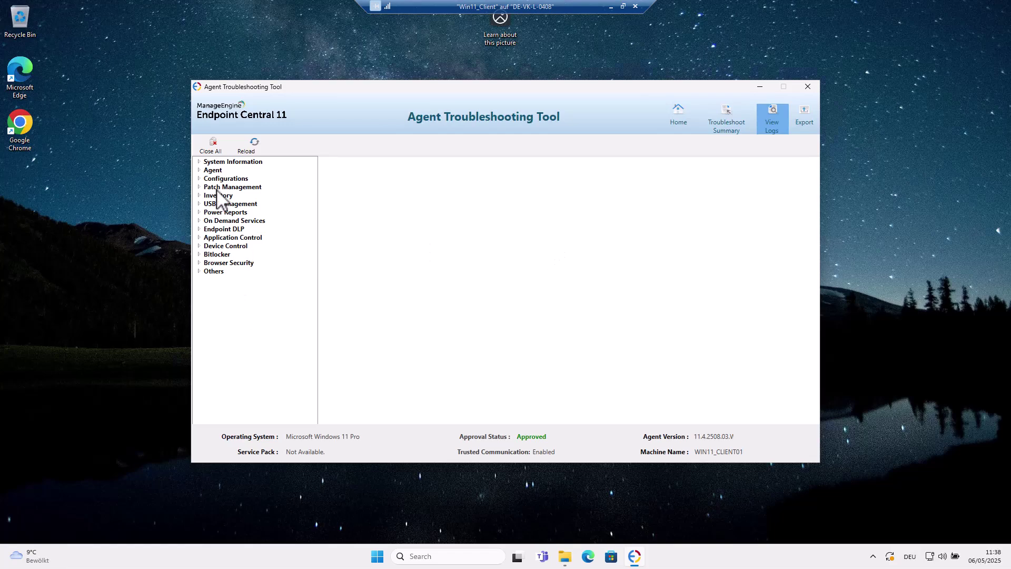
{"action": "left_click", "coordinate": [199, 161]}
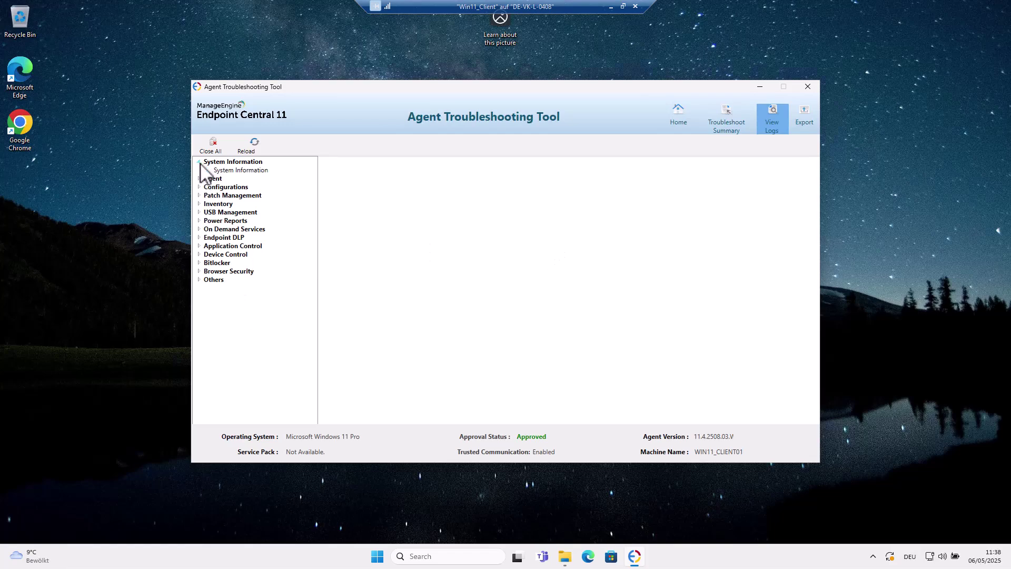
{"action": "left_click", "coordinate": [199, 178]}
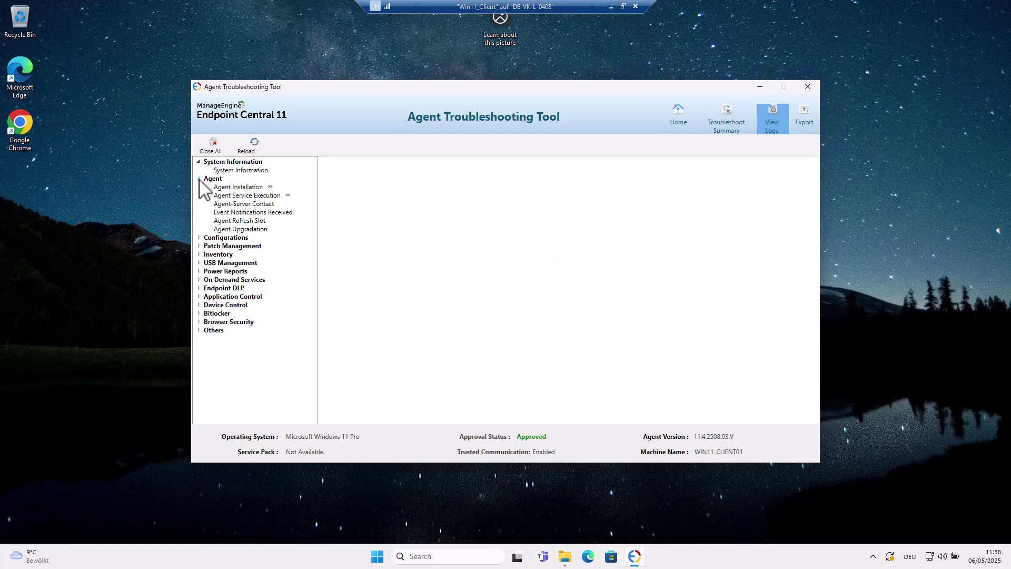
{"action": "left_click", "coordinate": [232, 187]}
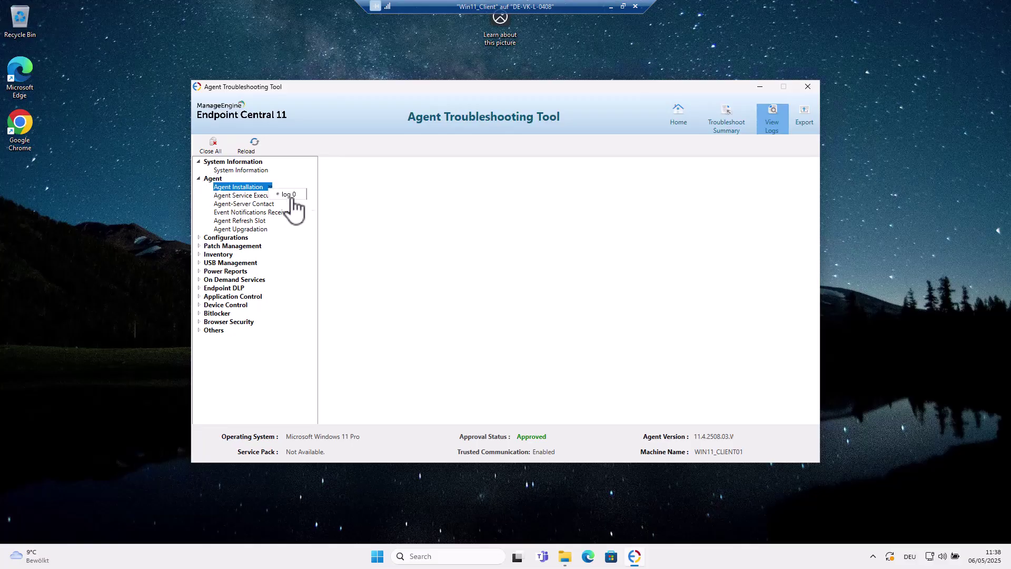
{"action": "left_click", "coordinate": [287, 194]}
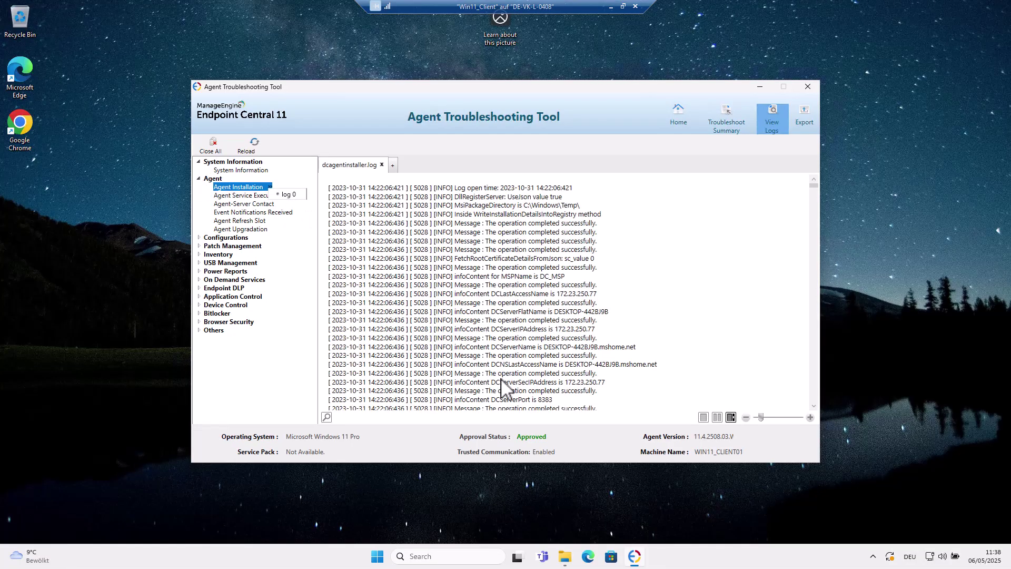
{"action": "left_click", "coordinate": [327, 417]}
{"action": "scroll", "coordinate": [717, 295], "scroll_direction": "down", "scroll_amount": 3}
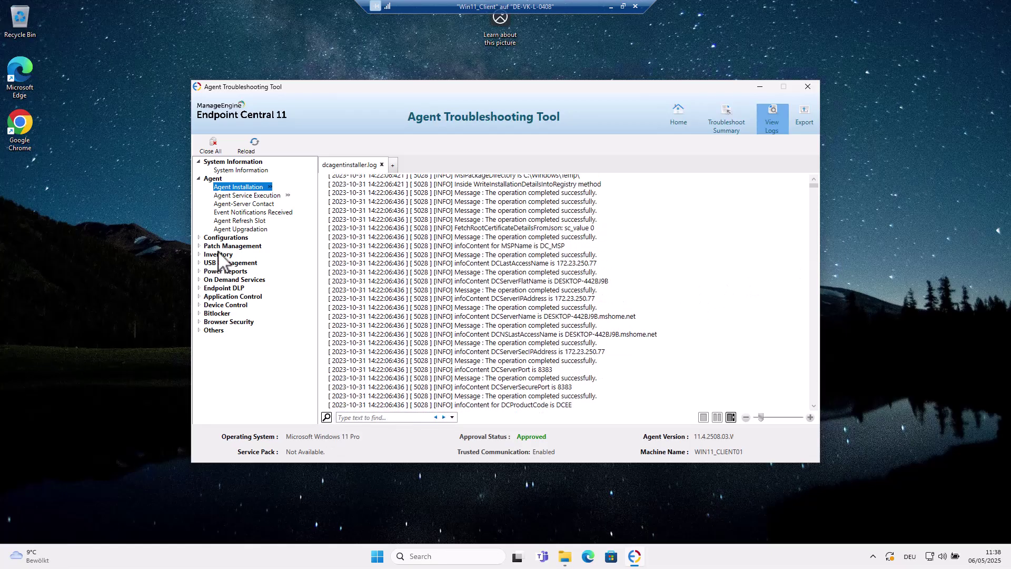
Step: Open the latest Computer Configurations log, computer.log, and expand Patch Management and Inventory
{"action": "left_click", "coordinate": [200, 238]}
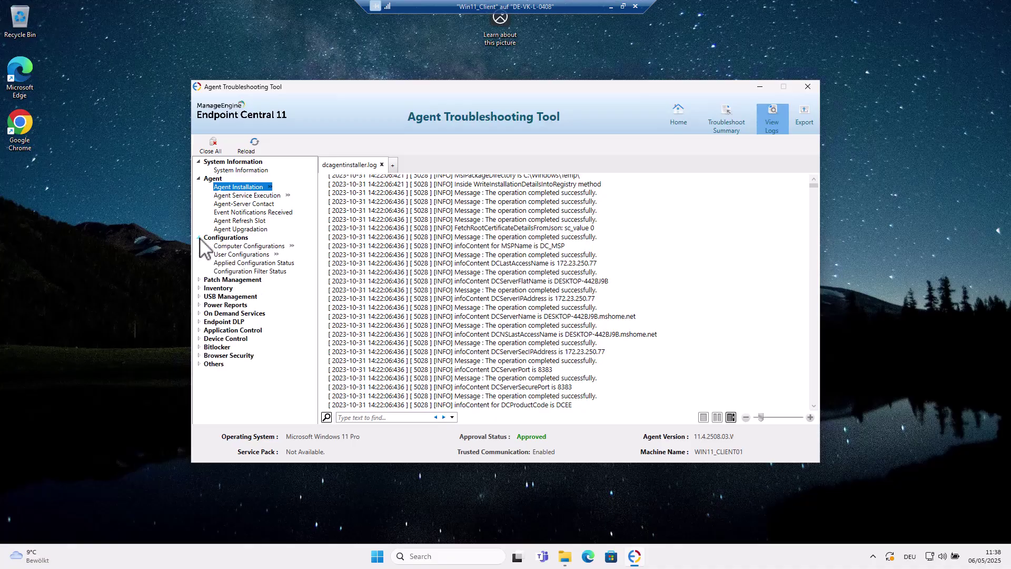
{"action": "left_click", "coordinate": [241, 247]}
{"action": "left_click", "coordinate": [308, 254]}
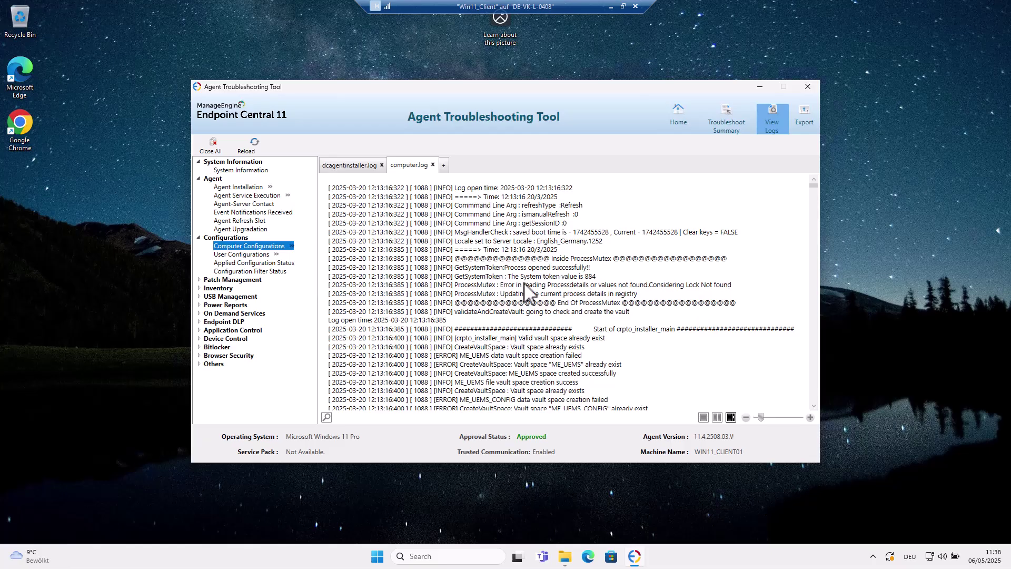
{"action": "left_click", "coordinate": [199, 279]}
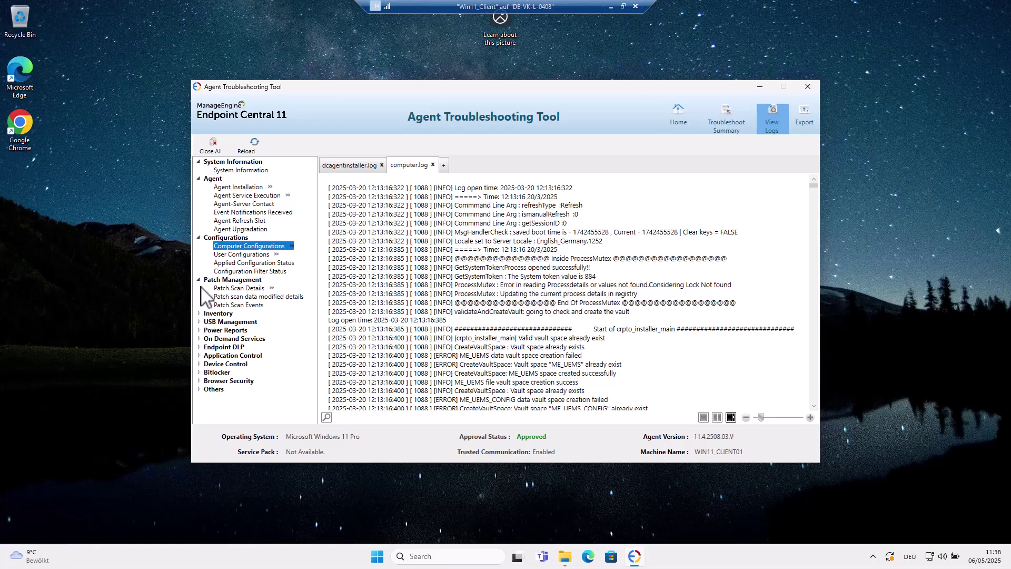
{"action": "left_click", "coordinate": [199, 313]}
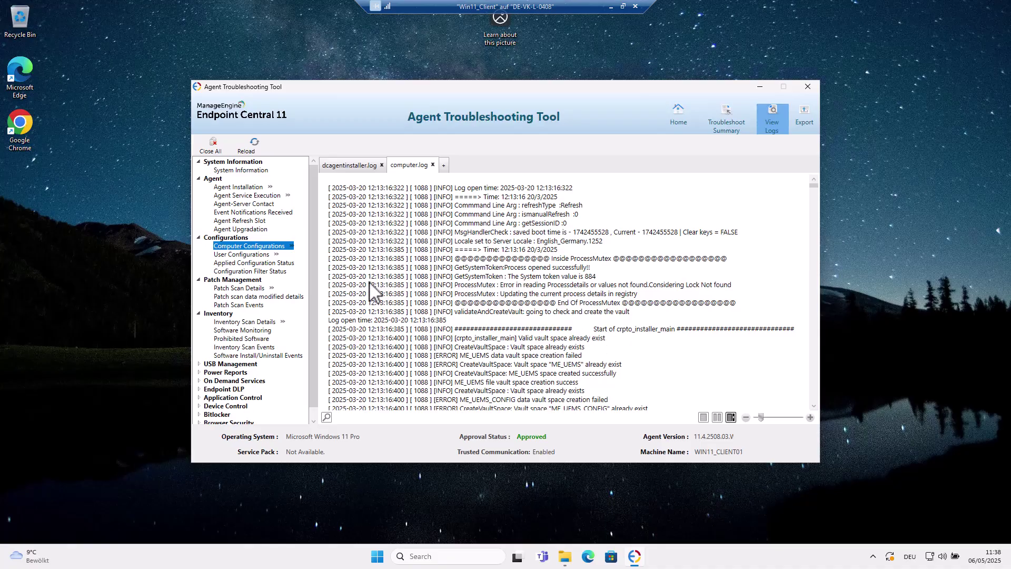
Step: Look through the UEMS_Agent logs folder in File Explorer, then return to UEMS_Agent
{"action": "left_click", "coordinate": [566, 558]}
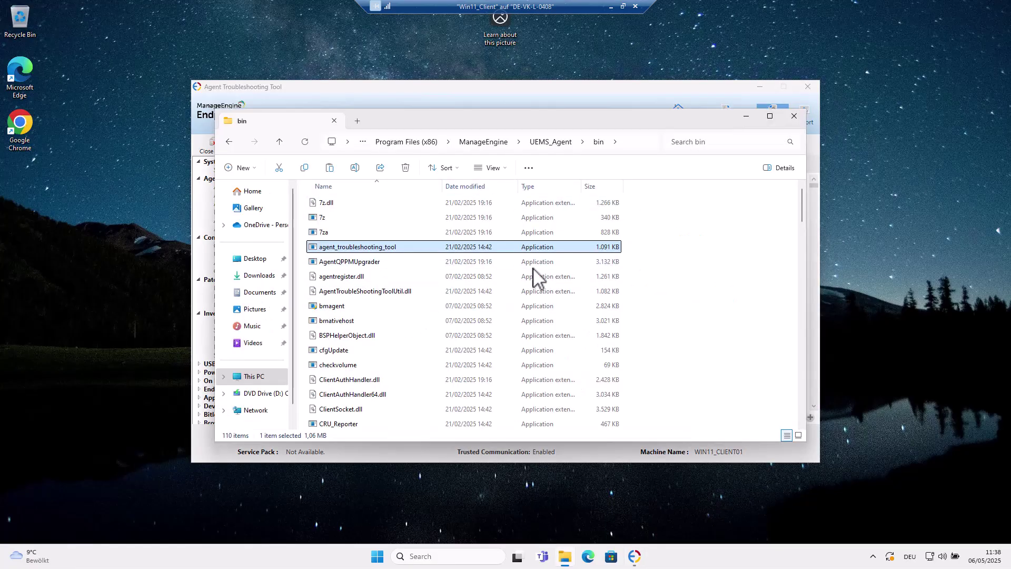
{"action": "left_click", "coordinate": [561, 147]}
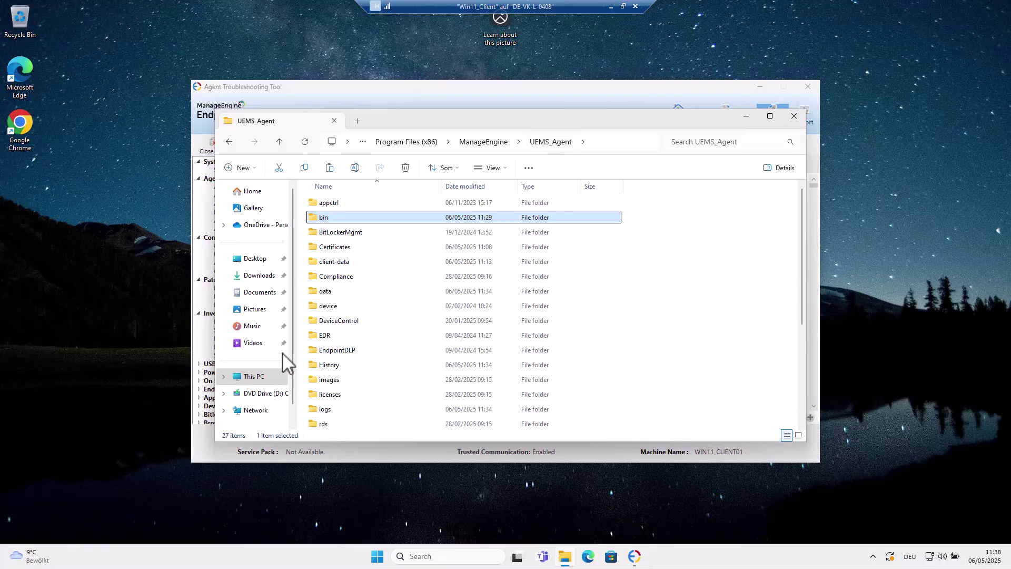
{"action": "double_click", "coordinate": [336, 411]}
{"action": "scroll", "coordinate": [397, 332], "scroll_direction": "down", "scroll_amount": 3}
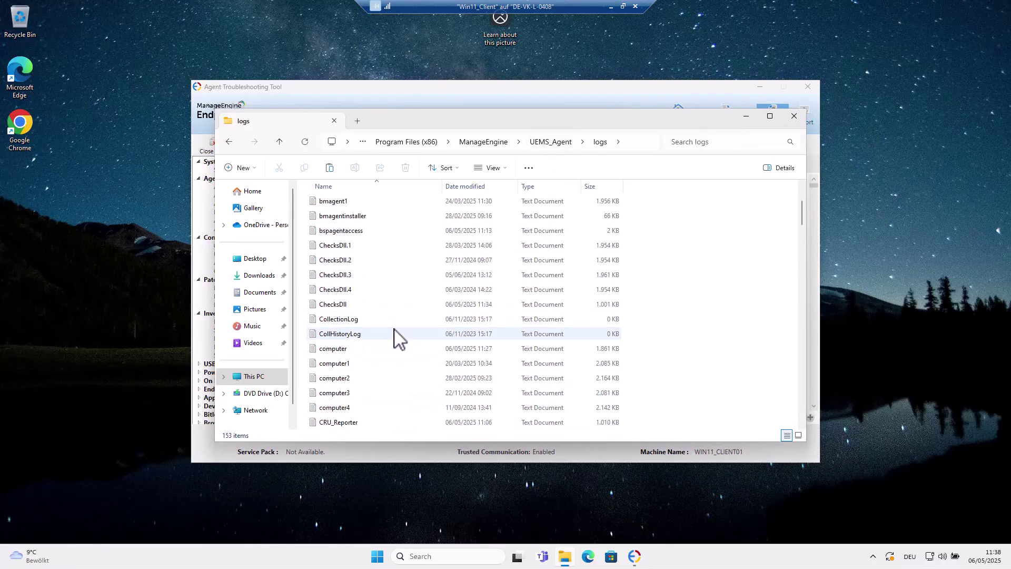
{"action": "scroll", "coordinate": [397, 340], "scroll_direction": "up", "scroll_amount": 3}
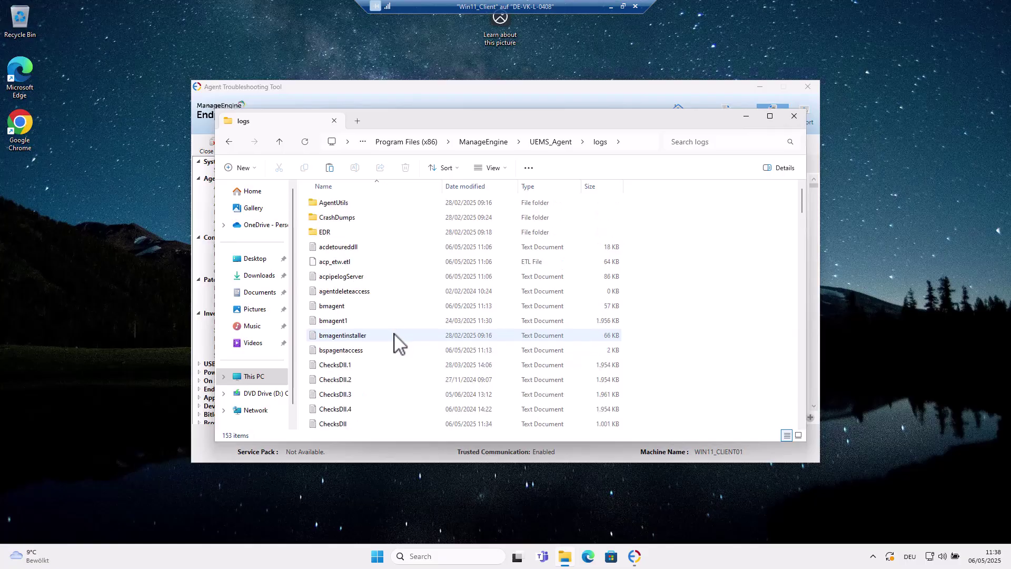
{"action": "left_click", "coordinate": [551, 142]}
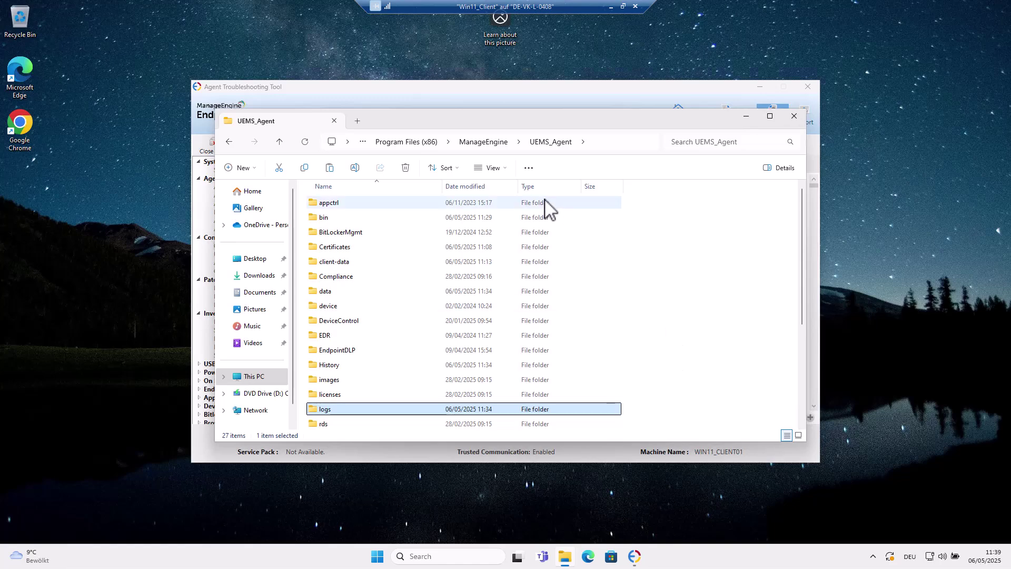
{"action": "mouse_move", "coordinate": [315, 417]}
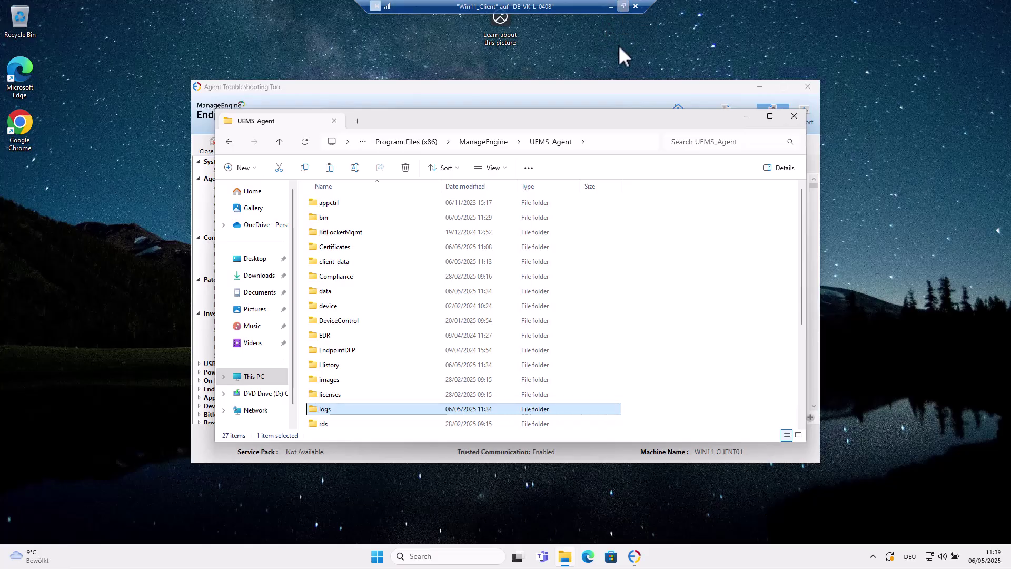
Step: Check VAL01-EM-DEMO's distribution server status under Remote Offices, then open VAL01's actions in Computers
{"action": "left_click", "coordinate": [611, 8]}
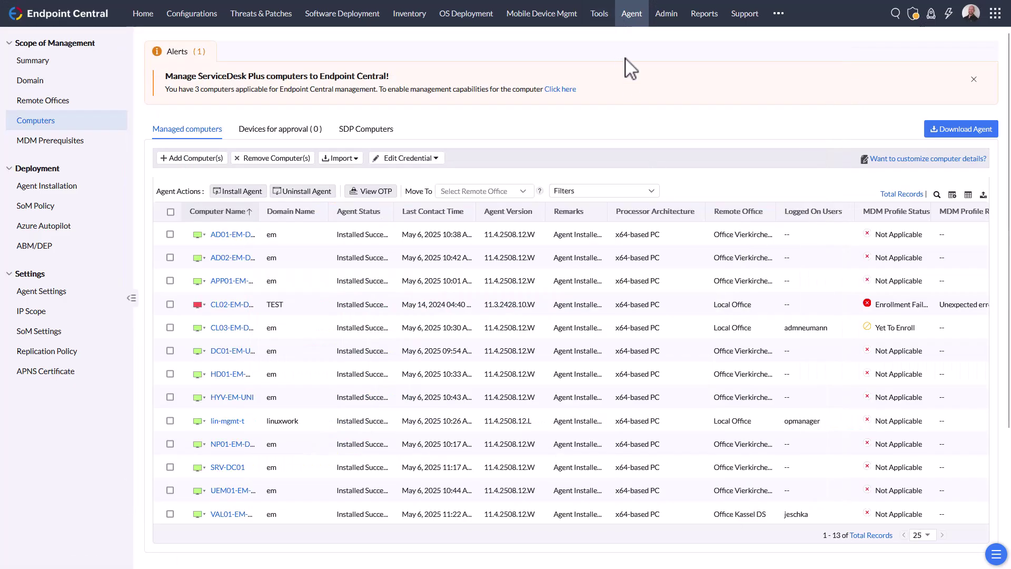
{"action": "left_click", "coordinate": [55, 102]}
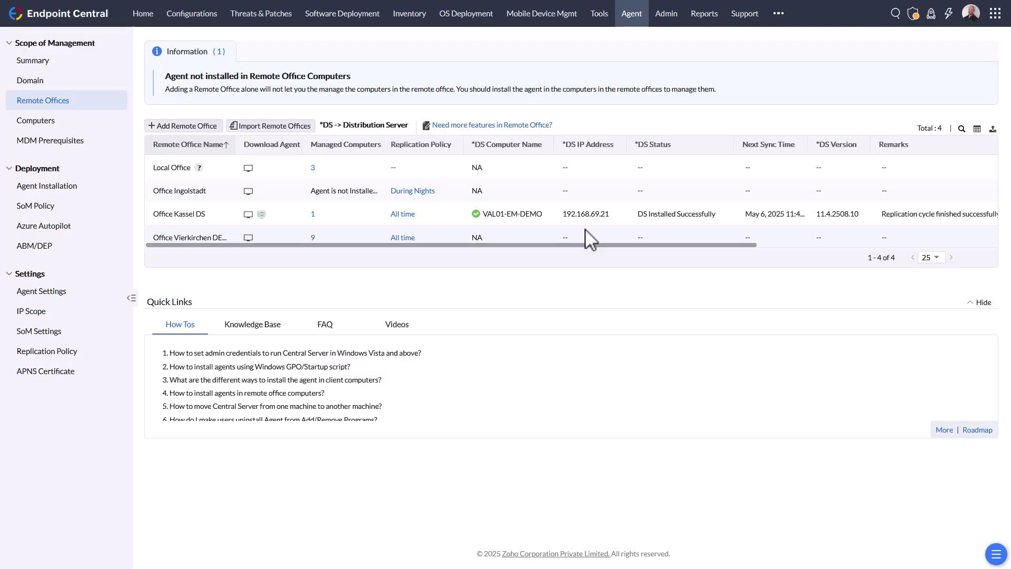
{"action": "mouse_move", "coordinate": [476, 214]}
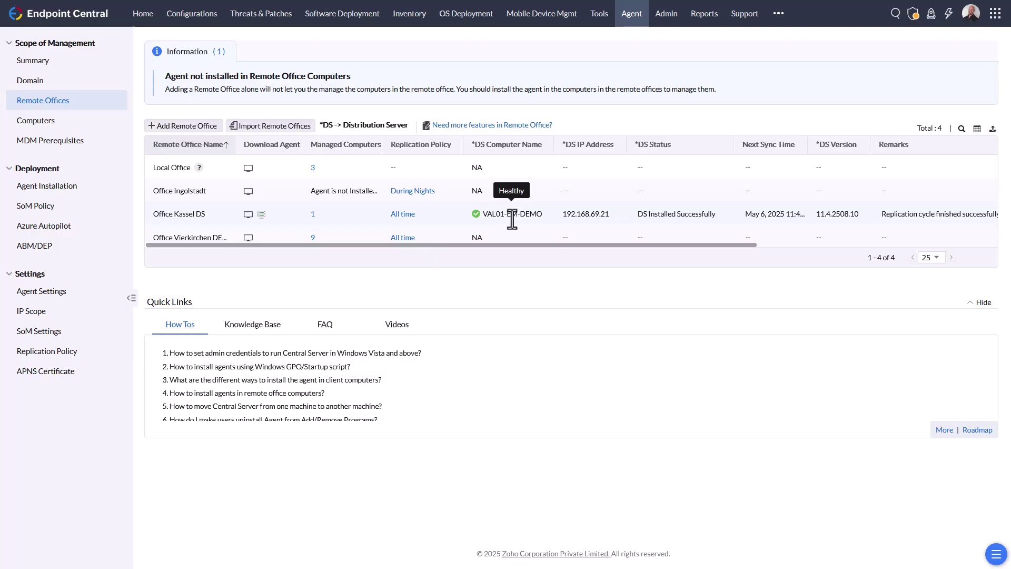
{"action": "left_click", "coordinate": [56, 122]}
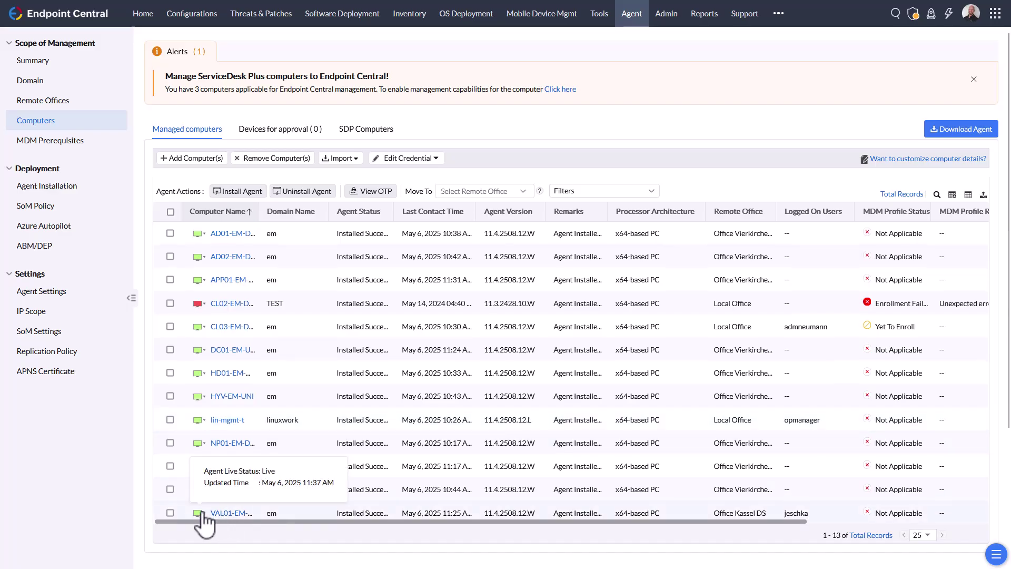
{"action": "left_click", "coordinate": [204, 514]}
Step: Remote-control VAL01-EM-DEMO with a troubleshooting reason, then sign in to Windows with the account password
{"action": "left_click", "coordinate": [227, 433]}
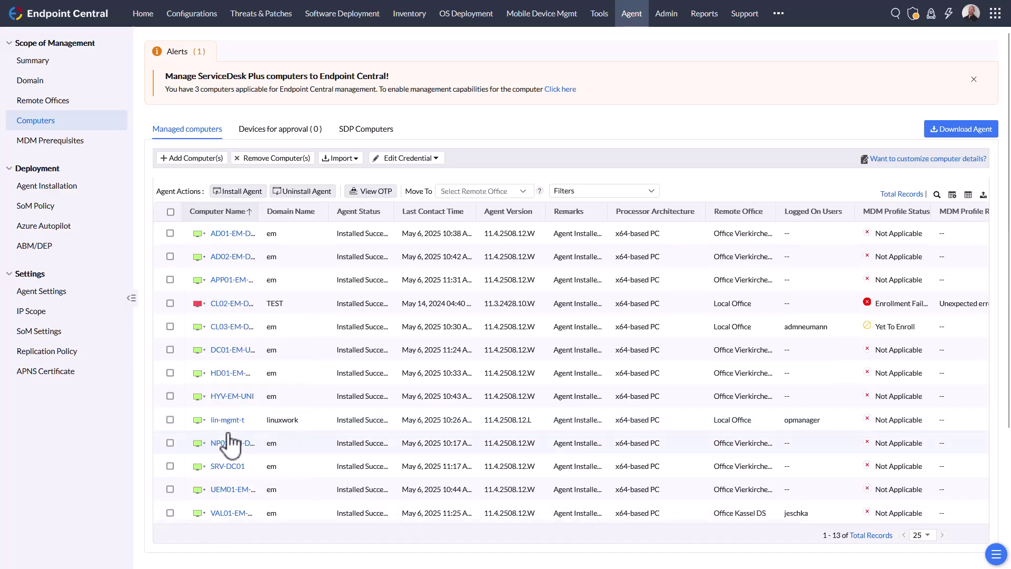
{"action": "left_click", "coordinate": [494, 101]}
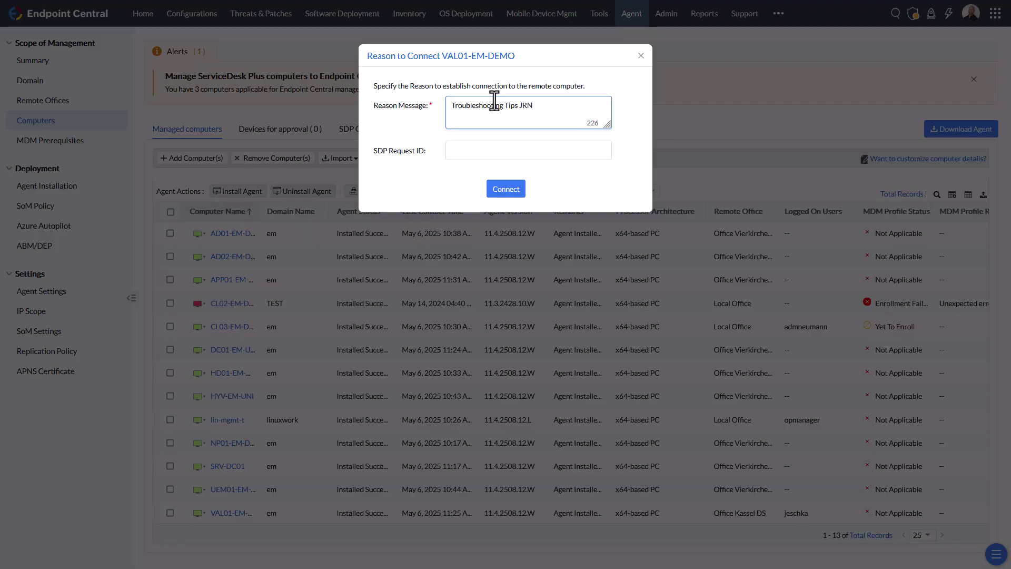
{"action": "left_click", "coordinate": [504, 192]}
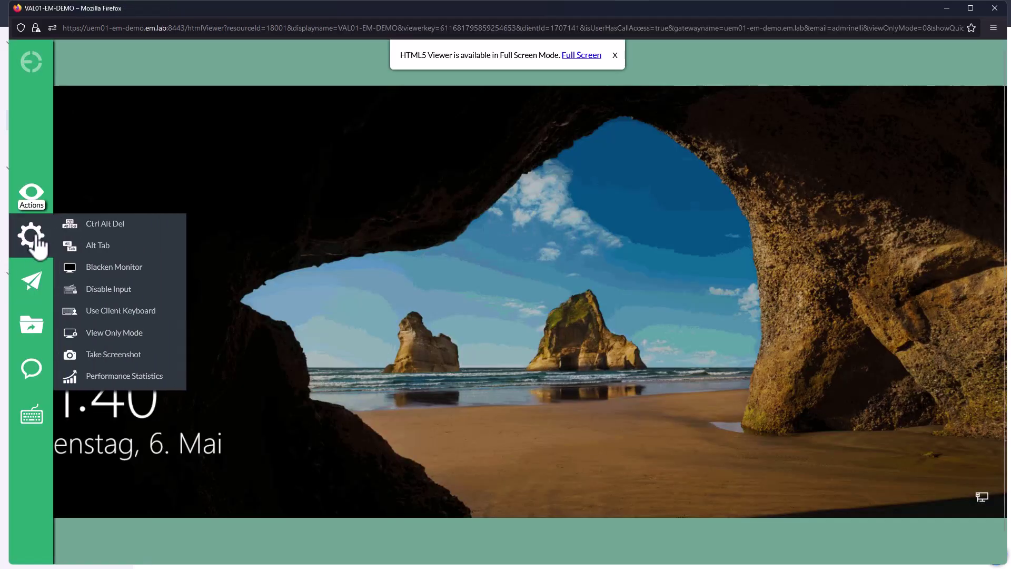
{"action": "left_click", "coordinate": [101, 225]}
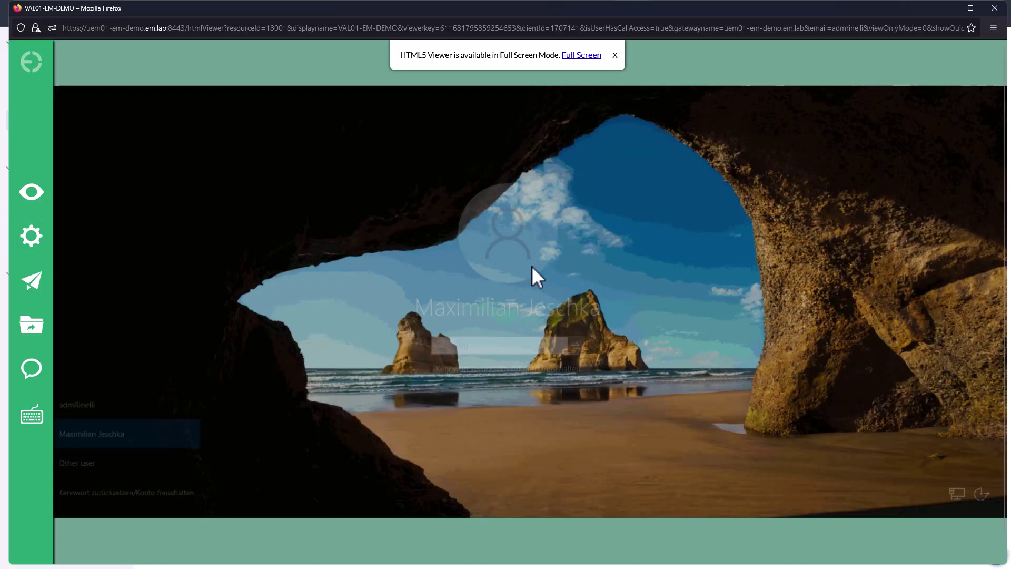
{"action": "type", "text": "************"}
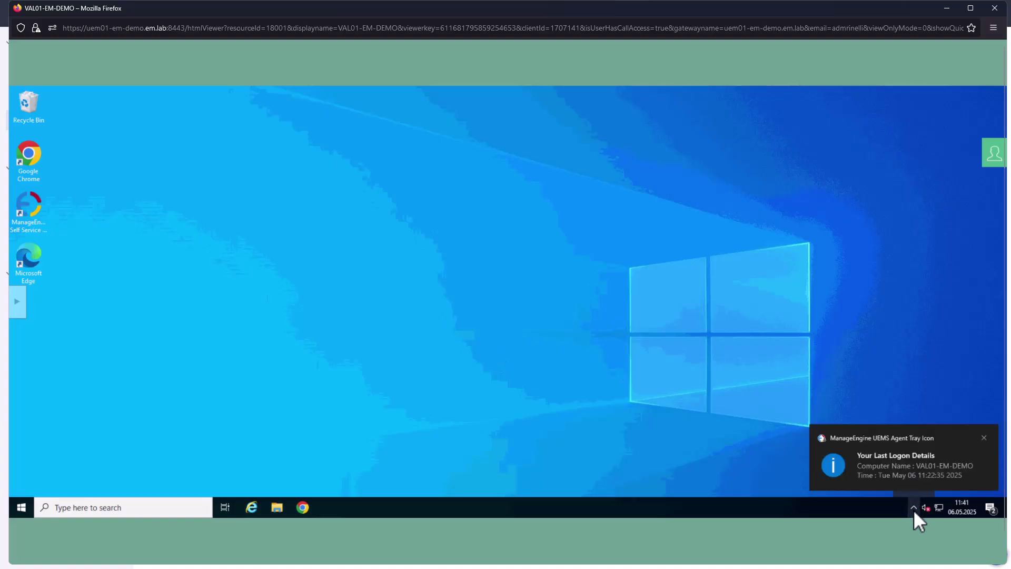
Step: Dismiss the last-logon notification and check the agent's system tray icon options
{"action": "left_click", "coordinate": [984, 438]}
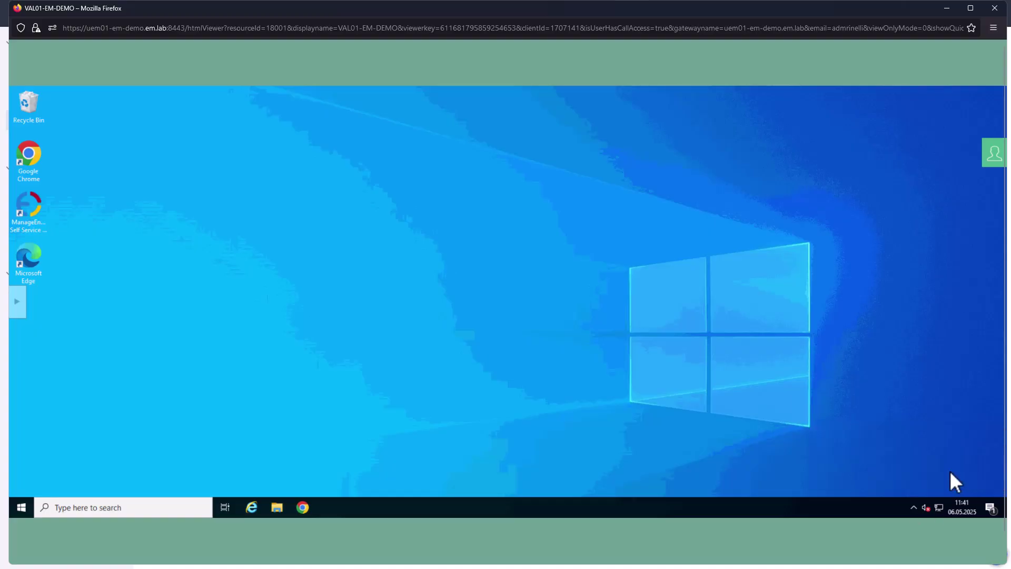
{"action": "left_click", "coordinate": [913, 509]}
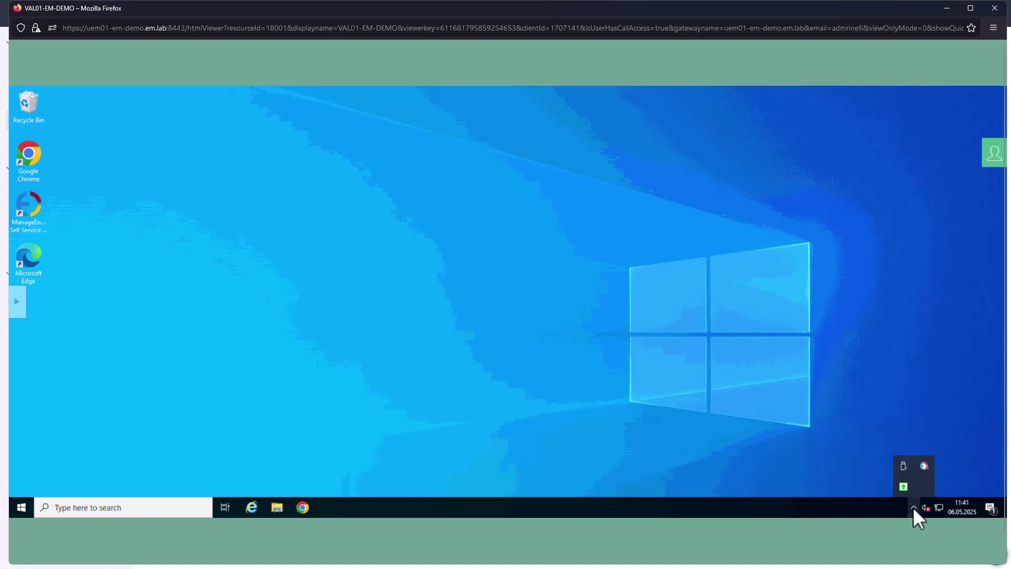
{"action": "right_click", "coordinate": [926, 468]}
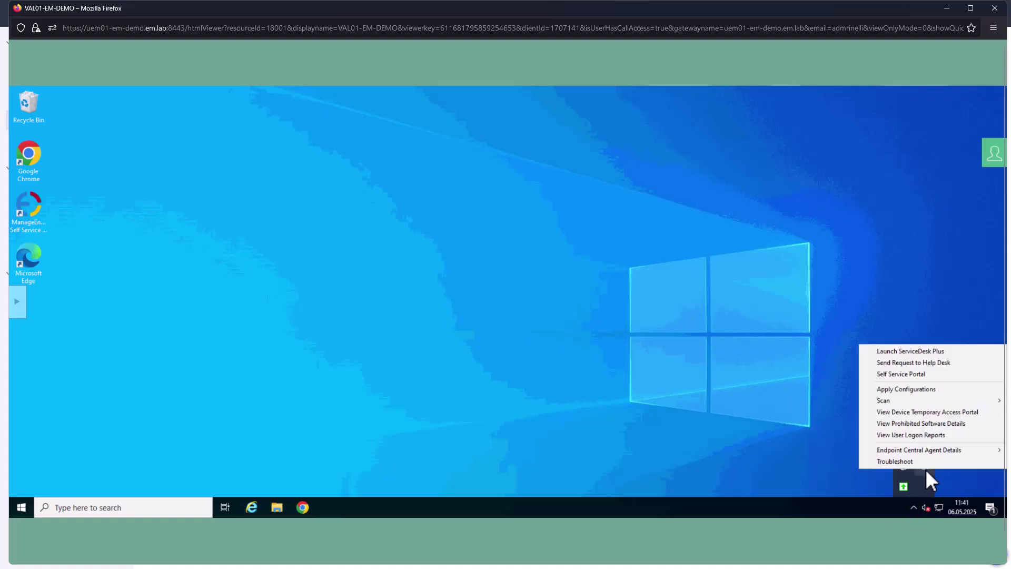
{"action": "left_click", "coordinate": [609, 363]}
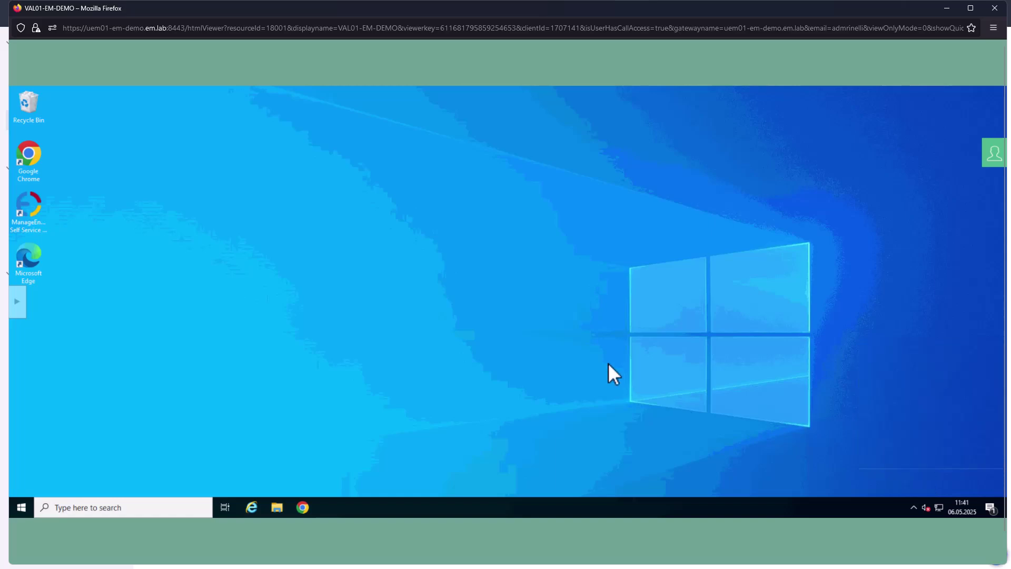
Step: In File Explorer, browse to C:\Program Files (x86)\ManageEngine\UEMS_DistributionServer\bin
{"action": "left_click", "coordinate": [279, 503]}
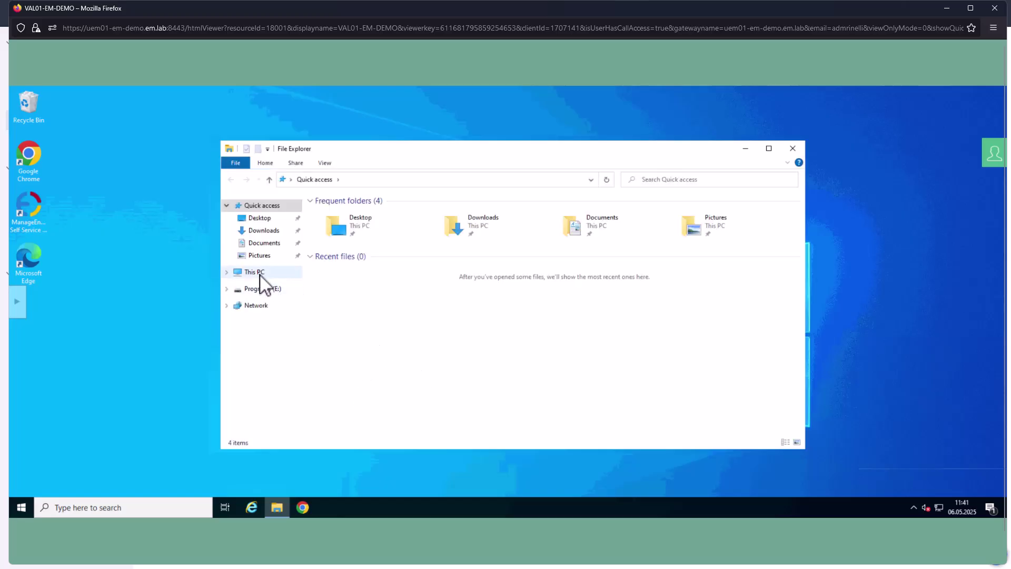
{"action": "left_click", "coordinate": [260, 273]}
{"action": "left_click", "coordinate": [392, 329]}
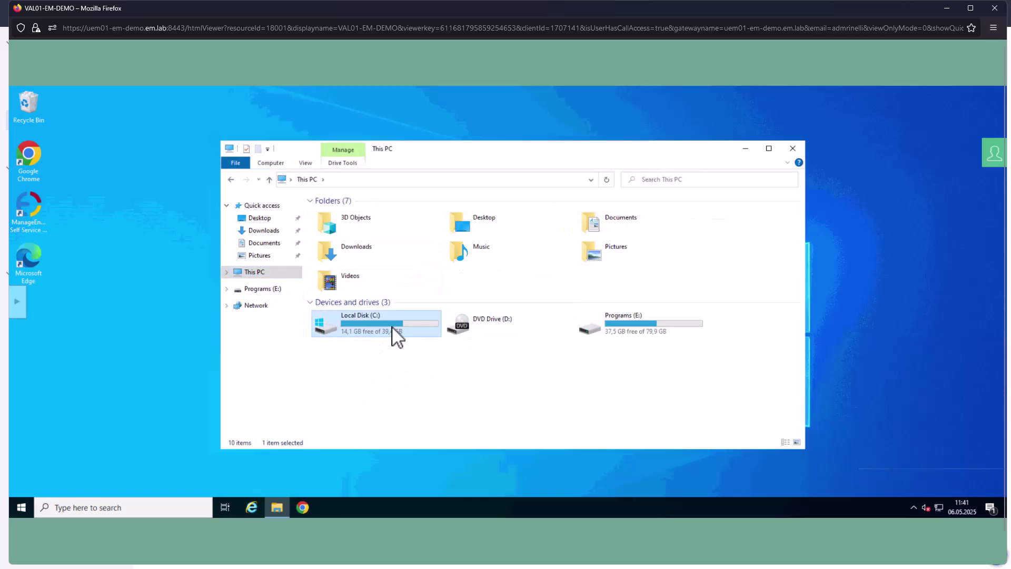
{"action": "double_click", "coordinate": [392, 329]}
{"action": "left_click", "coordinate": [353, 268]}
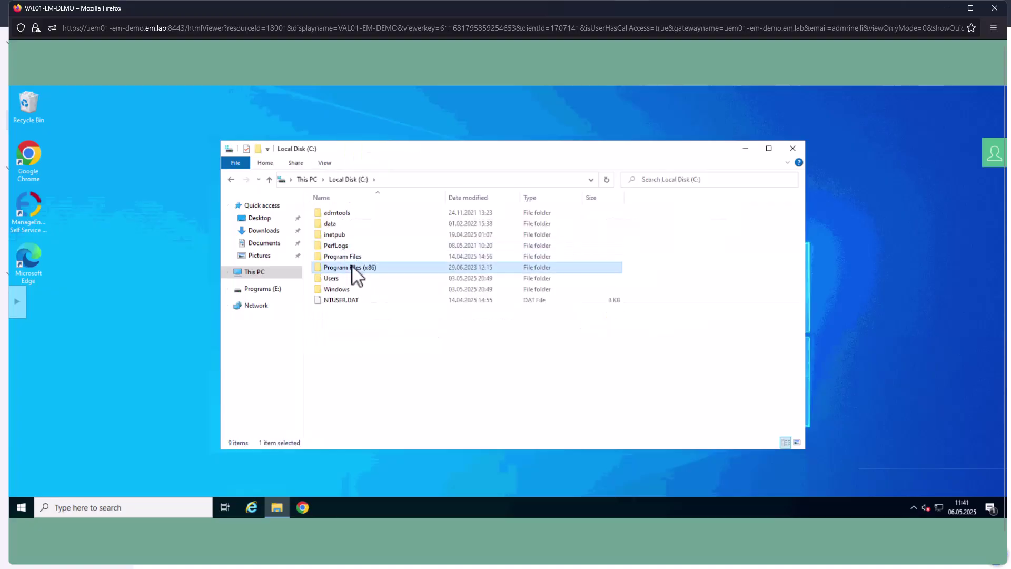
{"action": "double_click", "coordinate": [352, 267]}
{"action": "double_click", "coordinate": [353, 267]}
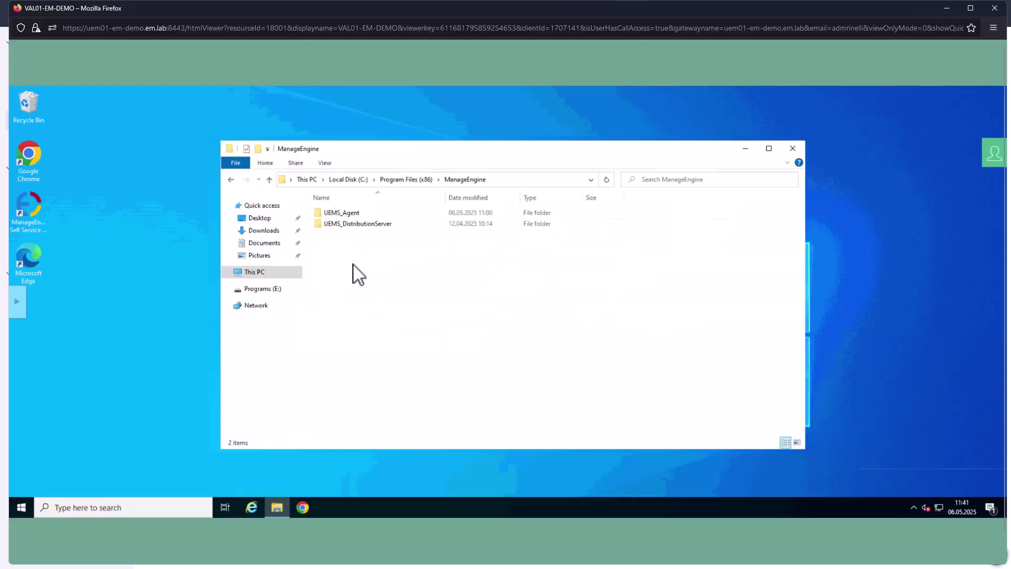
{"action": "double_click", "coordinate": [388, 225]}
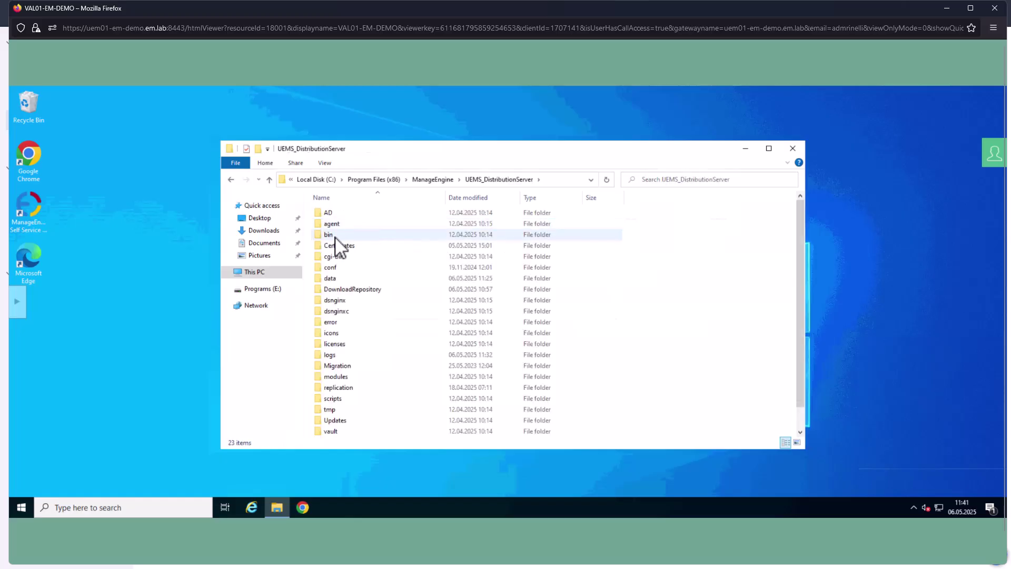
{"action": "double_click", "coordinate": [330, 234]}
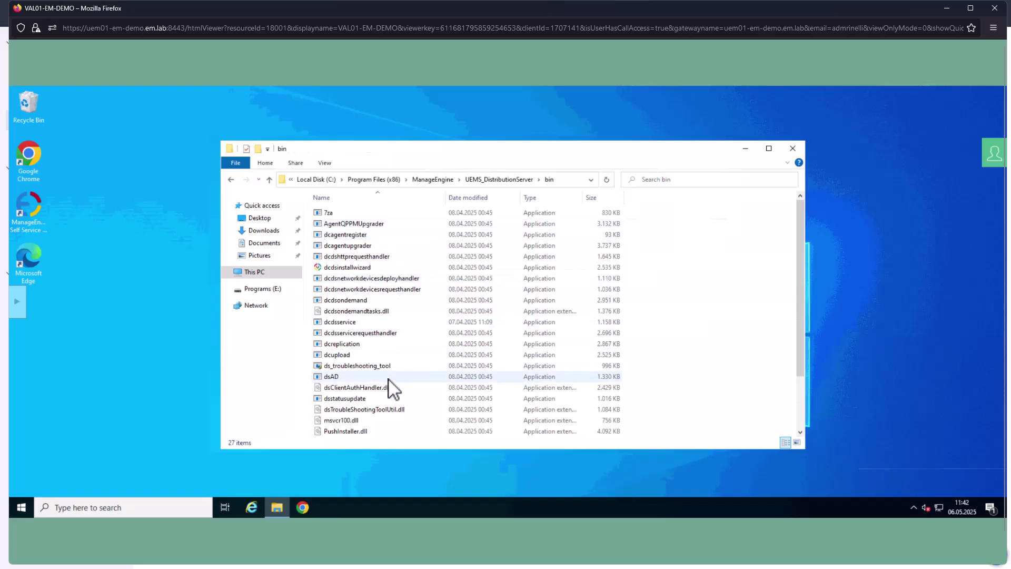
Step: Run ds_troubleshooting_tool as administrator
{"action": "left_click", "coordinate": [352, 368]}
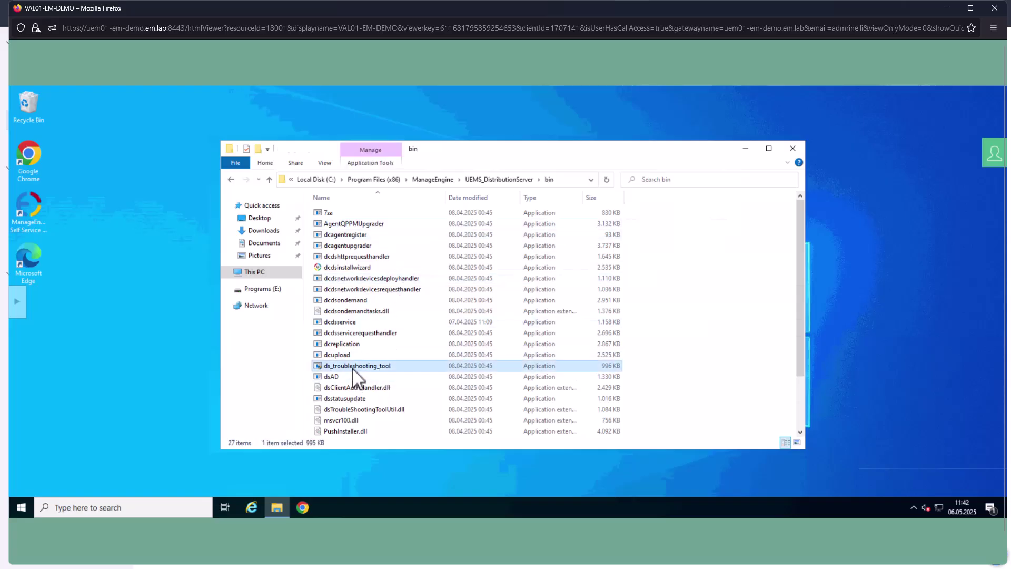
{"action": "right_click", "coordinate": [356, 367]}
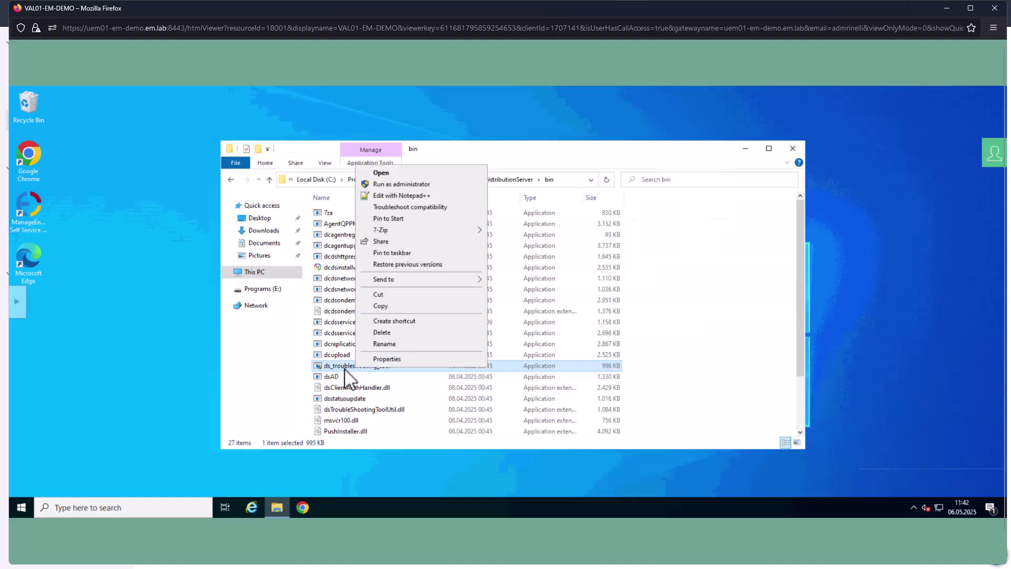
{"action": "left_click", "coordinate": [340, 368]}
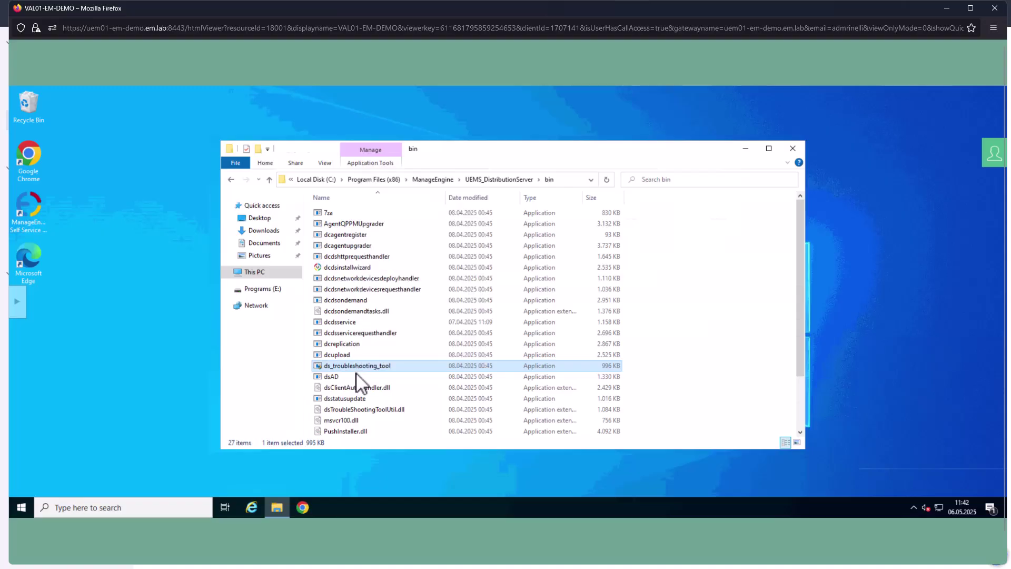
{"action": "double_click", "coordinate": [375, 369]}
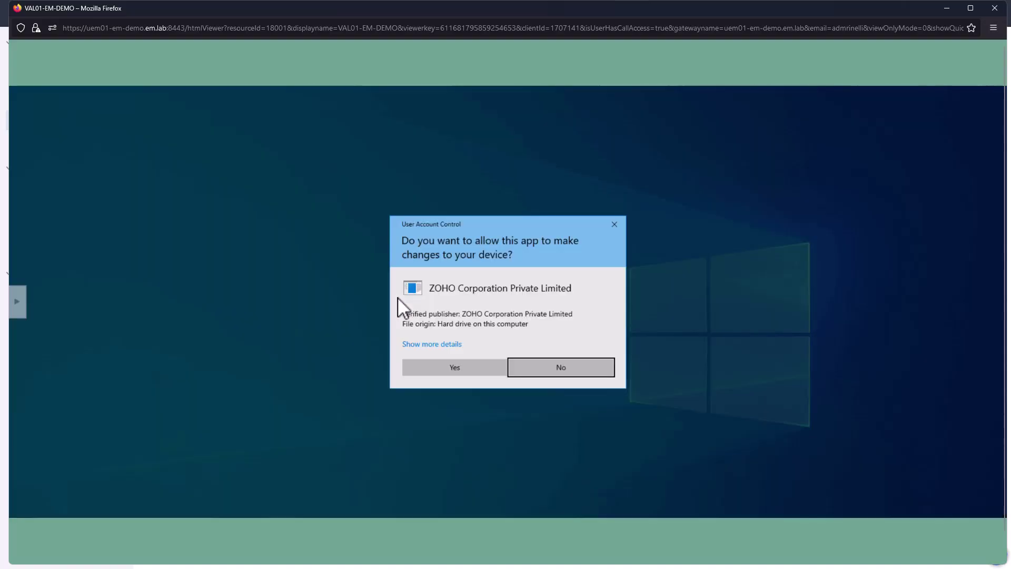
Step: Approve the UAC prompt, run the diagnosis, and review proxy, server, distribution and notification results
{"action": "left_click", "coordinate": [457, 367]}
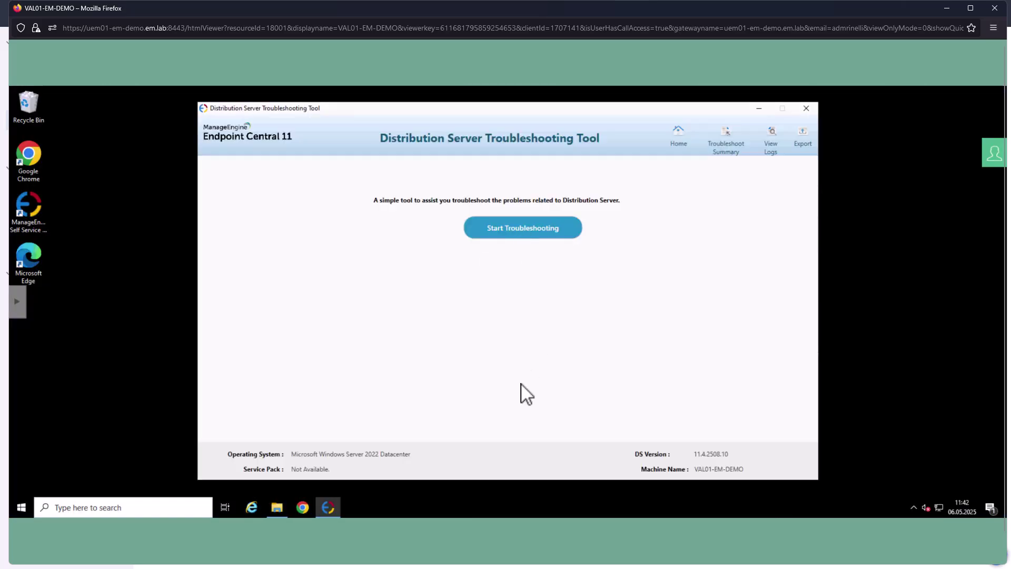
{"action": "key", "text": "Return"}
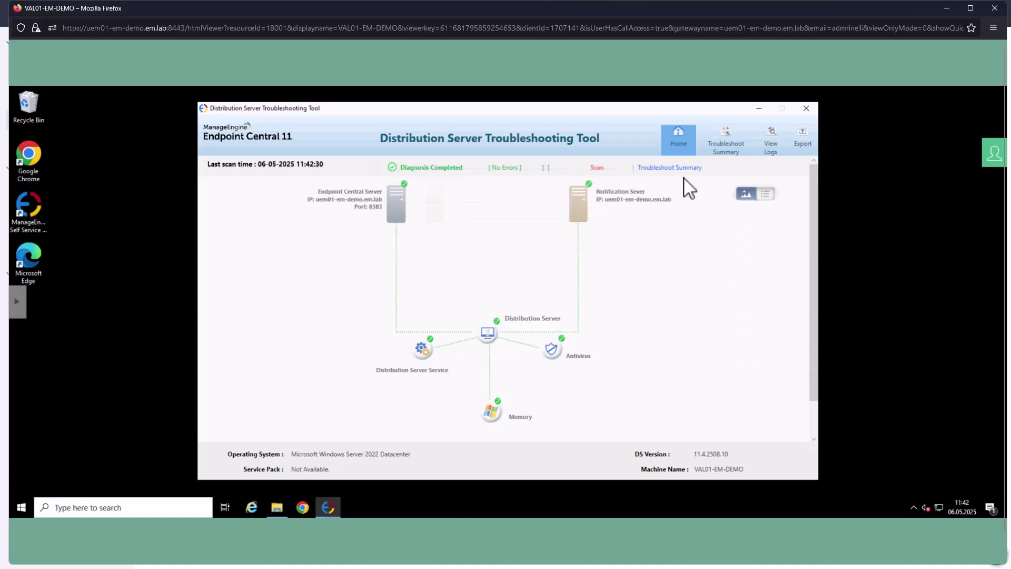
{"action": "left_click", "coordinate": [687, 168]}
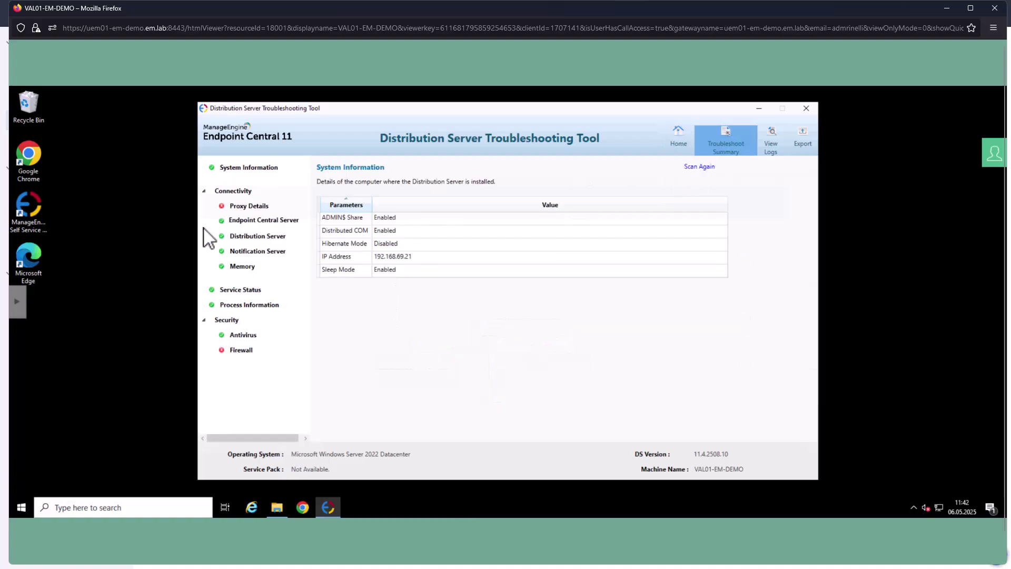
{"action": "left_click", "coordinate": [264, 207]}
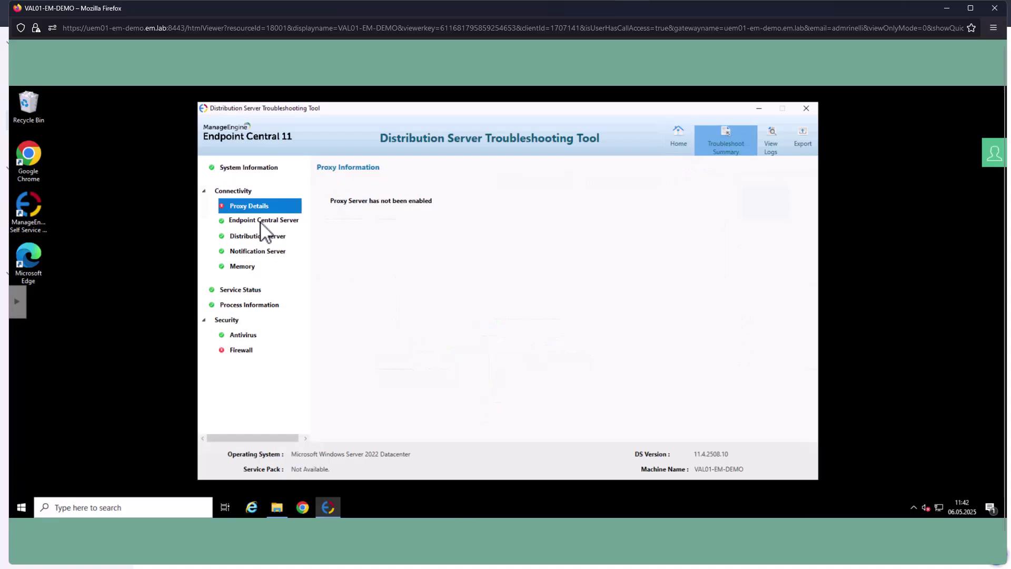
{"action": "left_click", "coordinate": [260, 222]}
{"action": "left_click", "coordinate": [261, 236]}
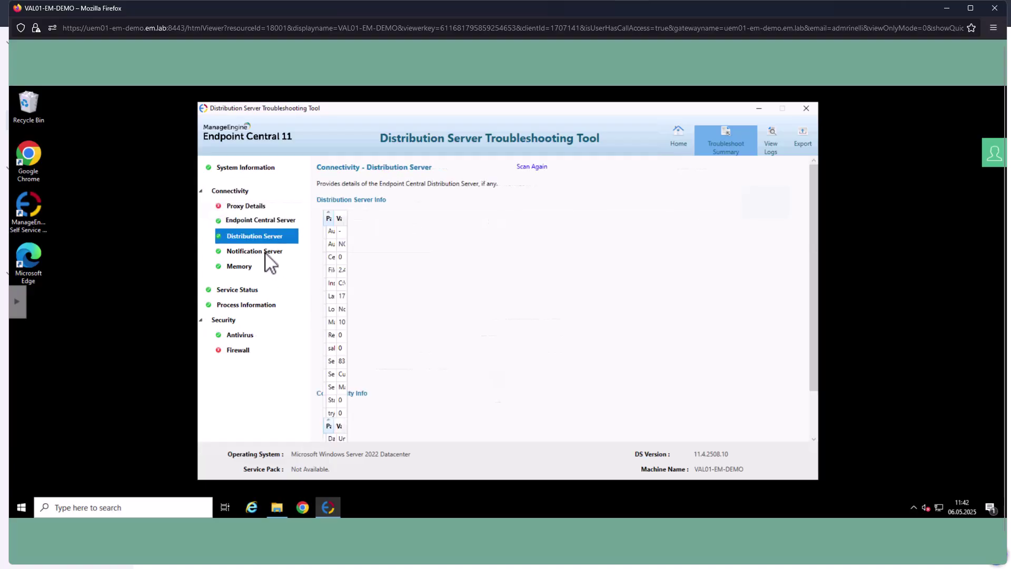
{"action": "left_click", "coordinate": [266, 258]}
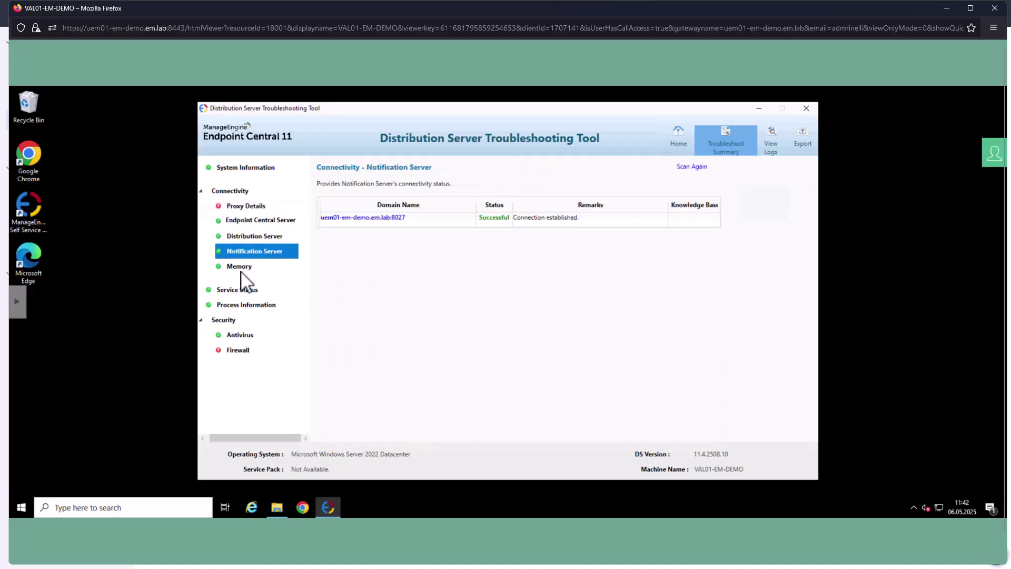
Step: Open View Logs and expand the Distribution Server, On Demand Services and Replication log groups
{"action": "left_click", "coordinate": [772, 147]}
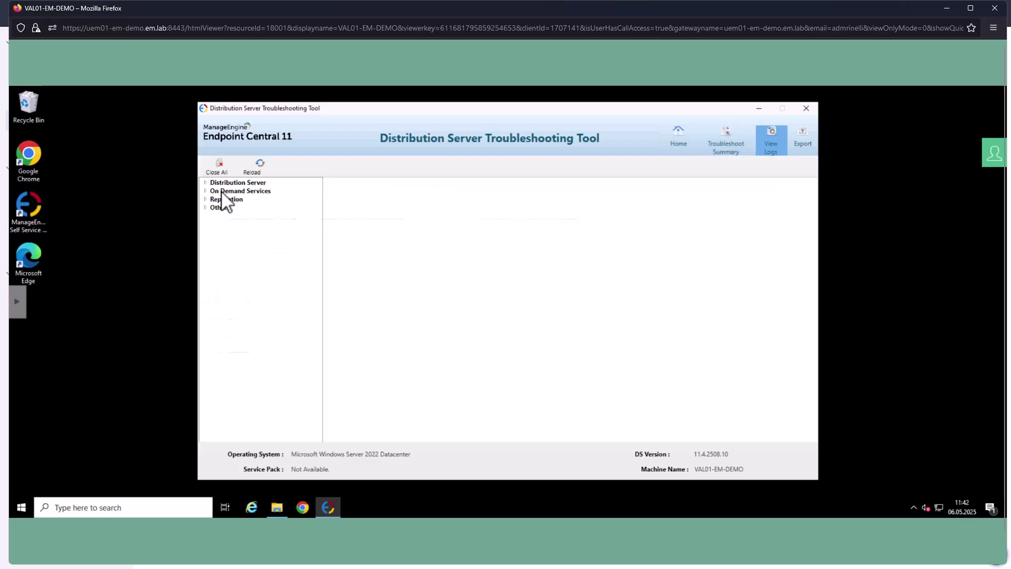
{"action": "left_click", "coordinate": [205, 183]}
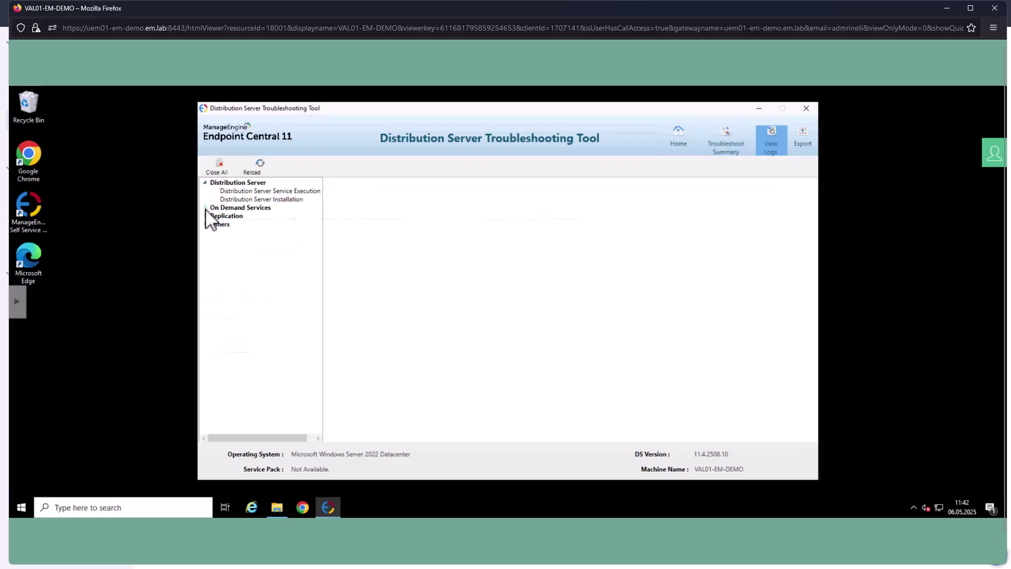
{"action": "left_click", "coordinate": [205, 209]}
{"action": "left_click", "coordinate": [207, 233]}
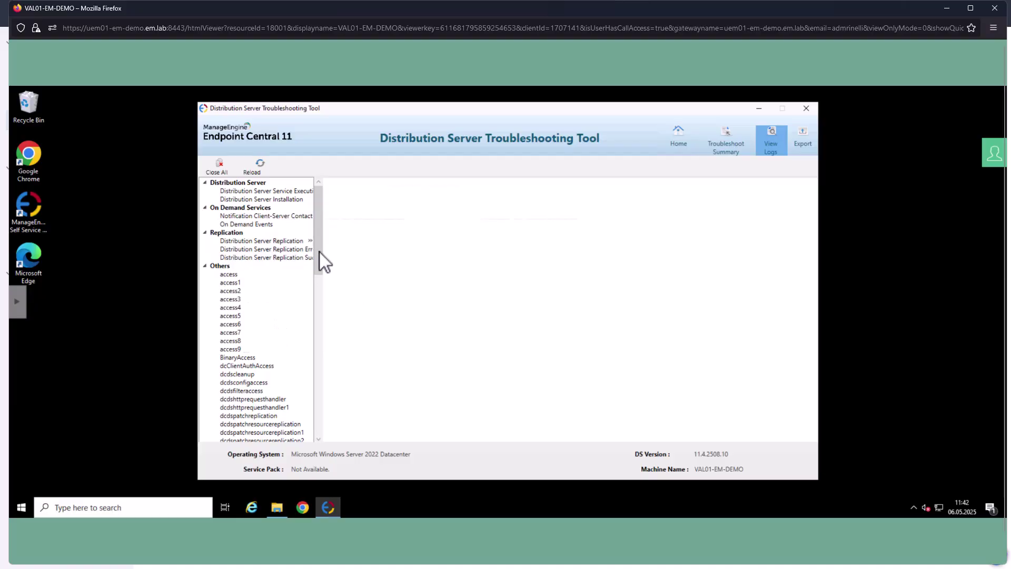
{"action": "left_click_drag", "start_coordinate": [319, 268], "coordinate": [325, 422]}
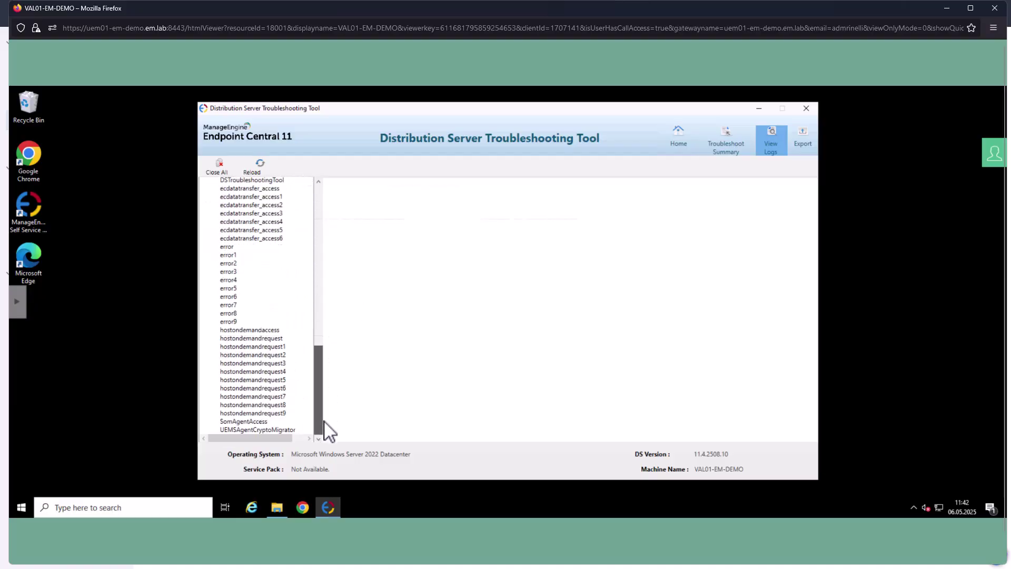
Step: Browse the UEMS_DistributionServer logs folder, then close Explorer and the DS Troubleshooting Tool
{"action": "left_click", "coordinate": [277, 507]}
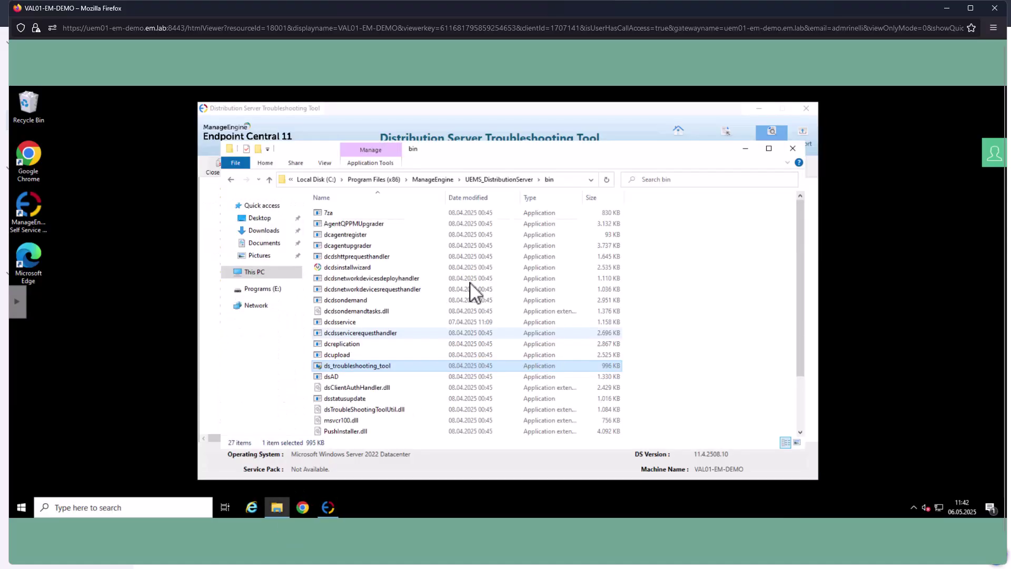
{"action": "left_click", "coordinate": [498, 180]}
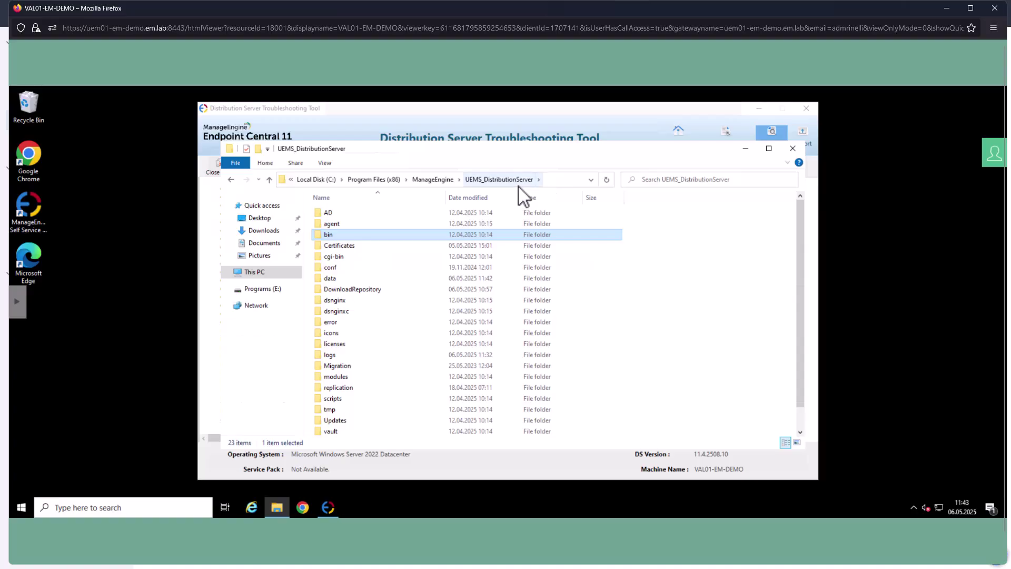
{"action": "left_click", "coordinate": [340, 355]}
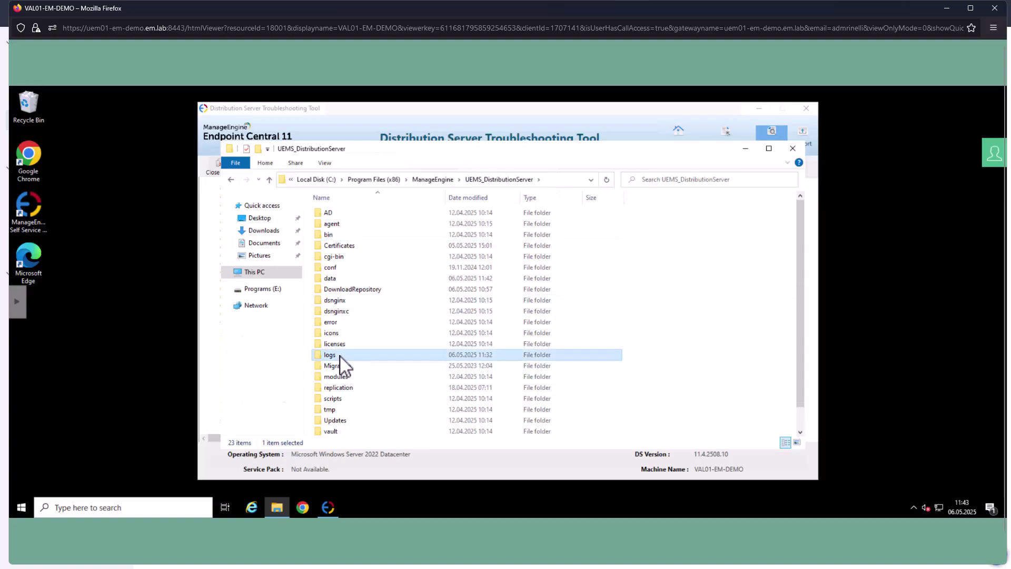
{"action": "double_click", "coordinate": [339, 355]}
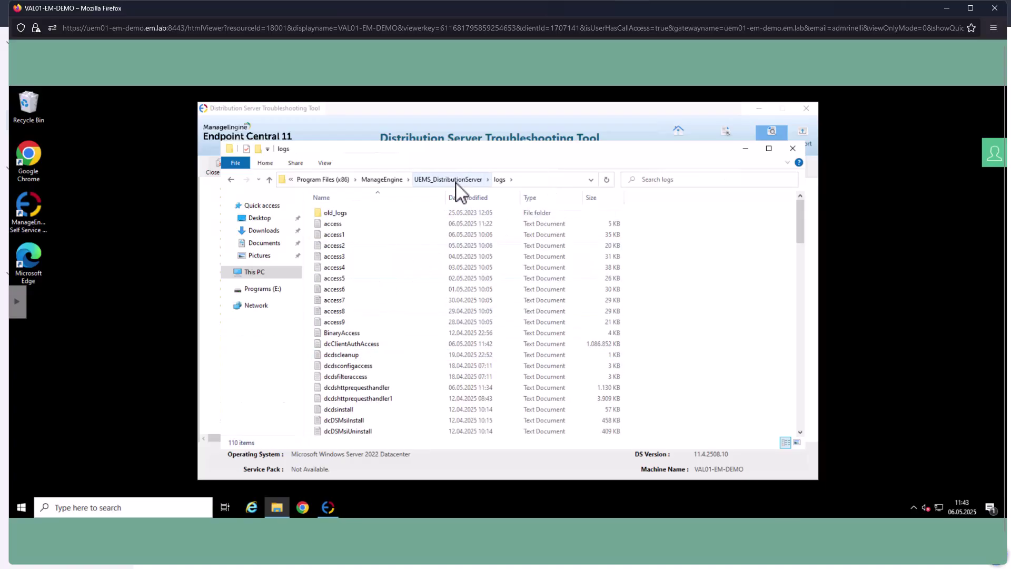
{"action": "left_click", "coordinate": [456, 181]}
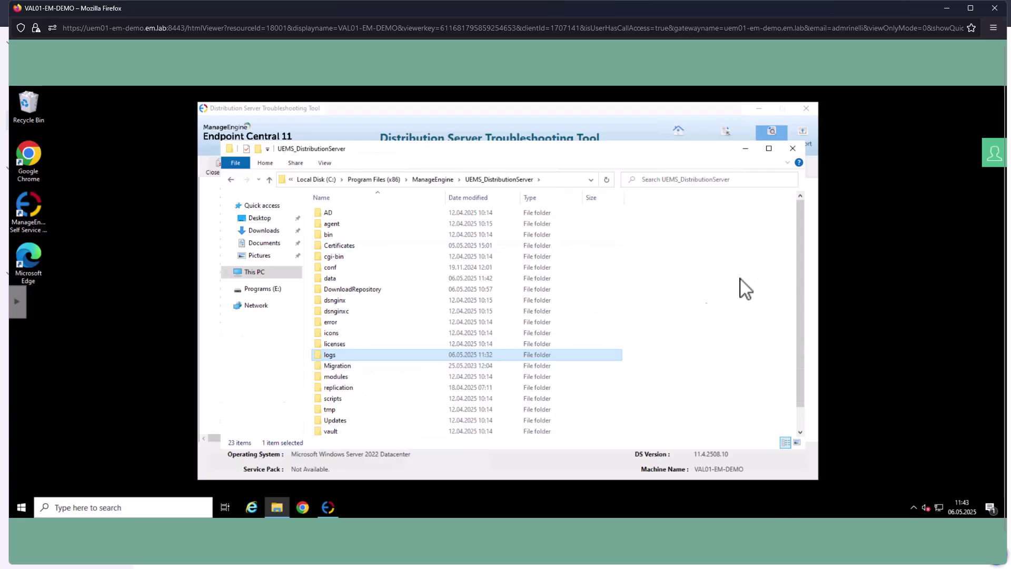
{"action": "left_click", "coordinate": [798, 150]}
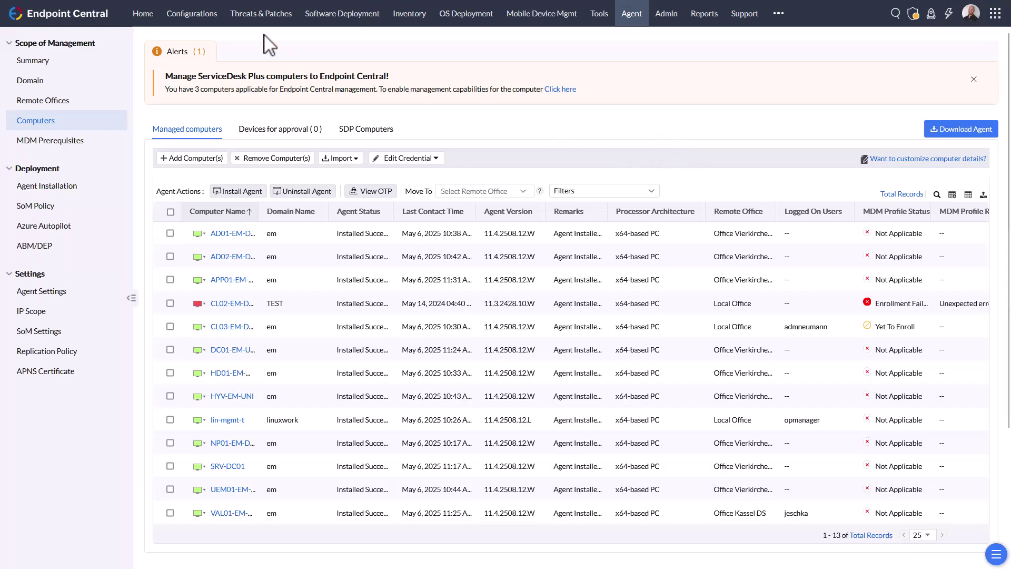
Step: Open the failed Automate Patch Deployment task and view AD02-EM-DEMO's failed 7 zip patch
{"action": "left_click", "coordinate": [262, 19]}
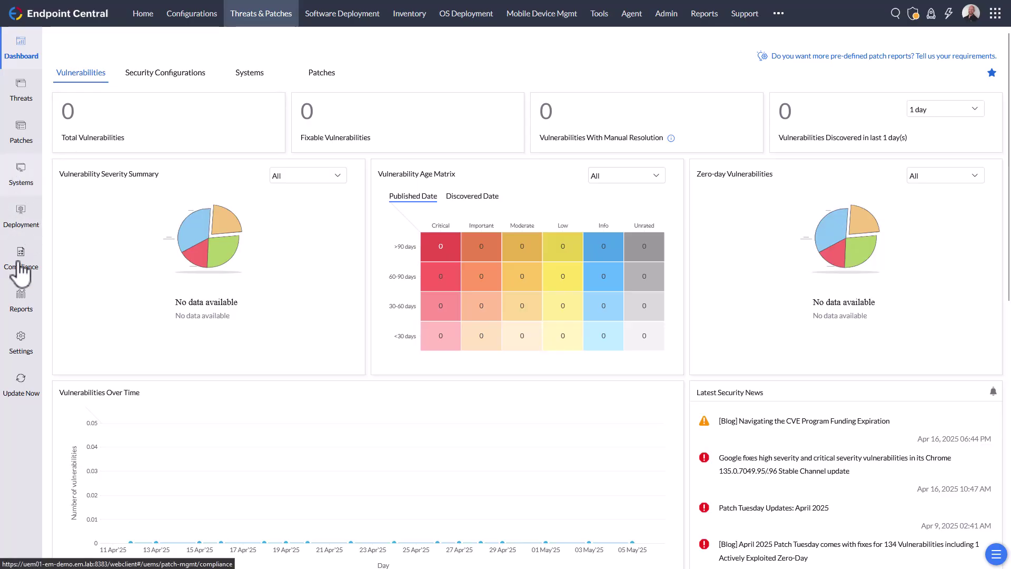
{"action": "left_click", "coordinate": [24, 218]}
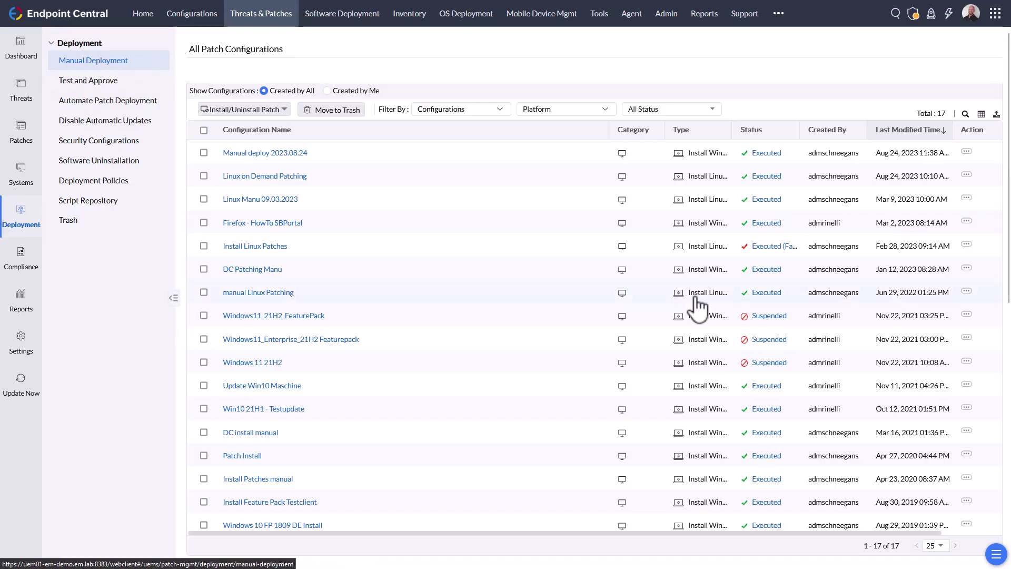
{"action": "left_click", "coordinate": [113, 101]}
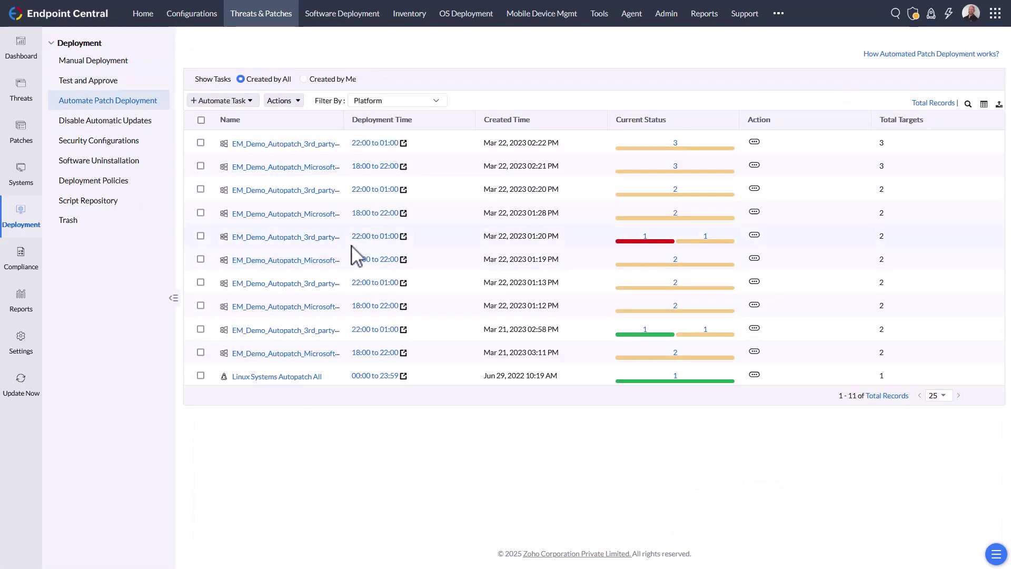
{"action": "left_click", "coordinate": [646, 236]}
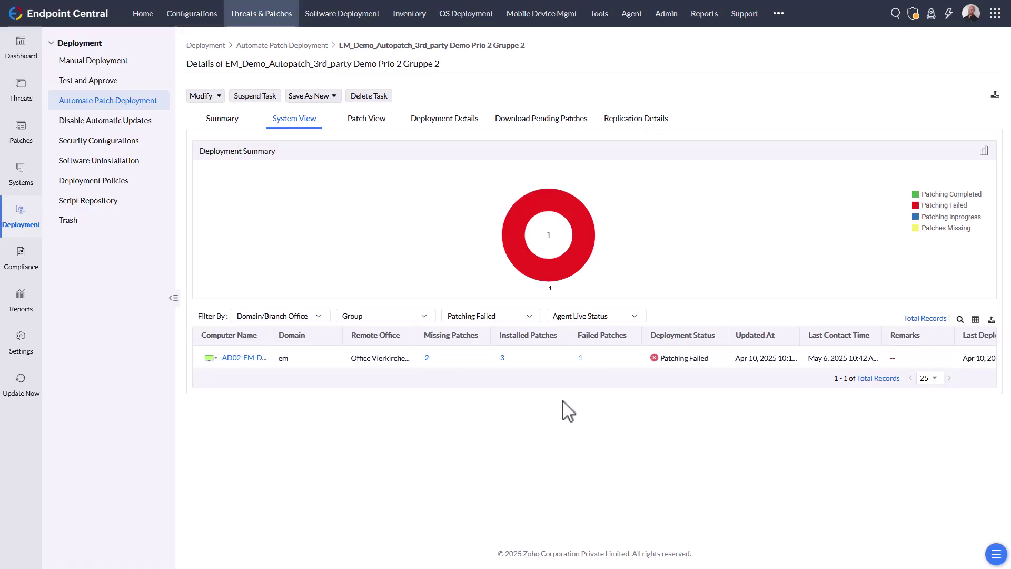
{"action": "left_click", "coordinate": [581, 359]}
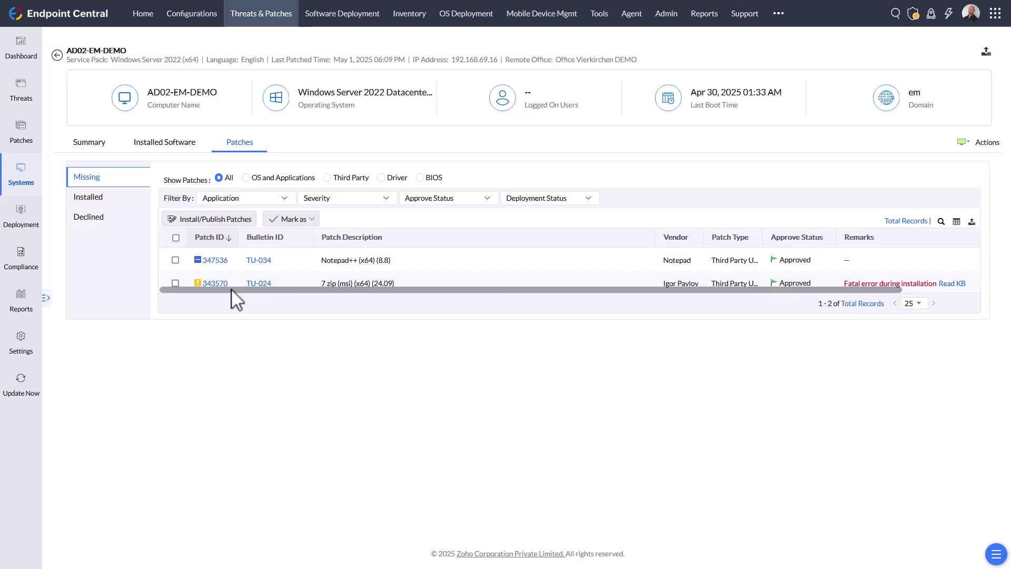
{"action": "left_click_drag", "start_coordinate": [342, 291], "coordinate": [436, 292]}
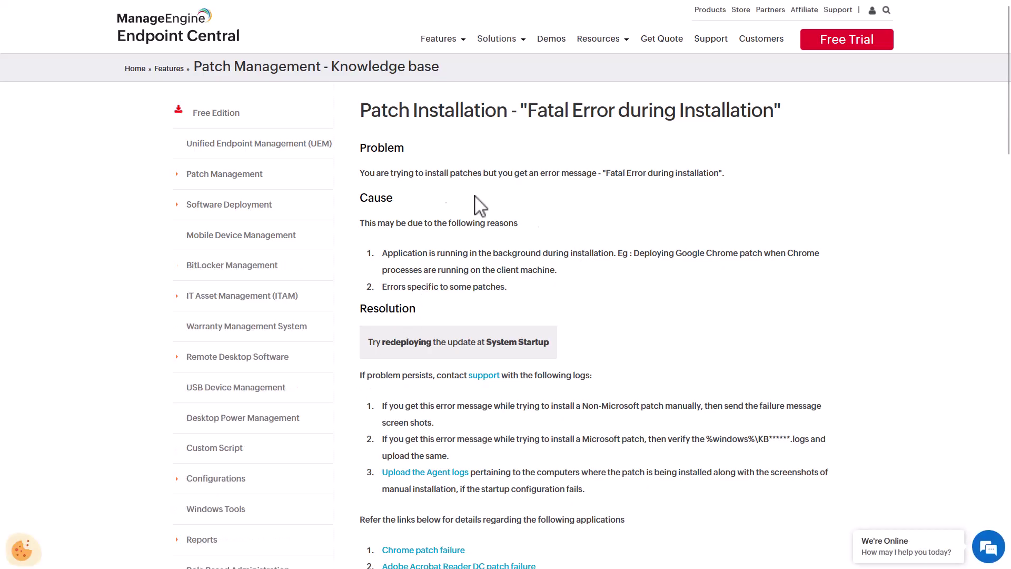
Step: Read the Fatal Error during Installation article, close it, and open the Missing Patches list
{"action": "scroll", "coordinate": [757, 442], "scroll_direction": "down", "scroll_amount": 2}
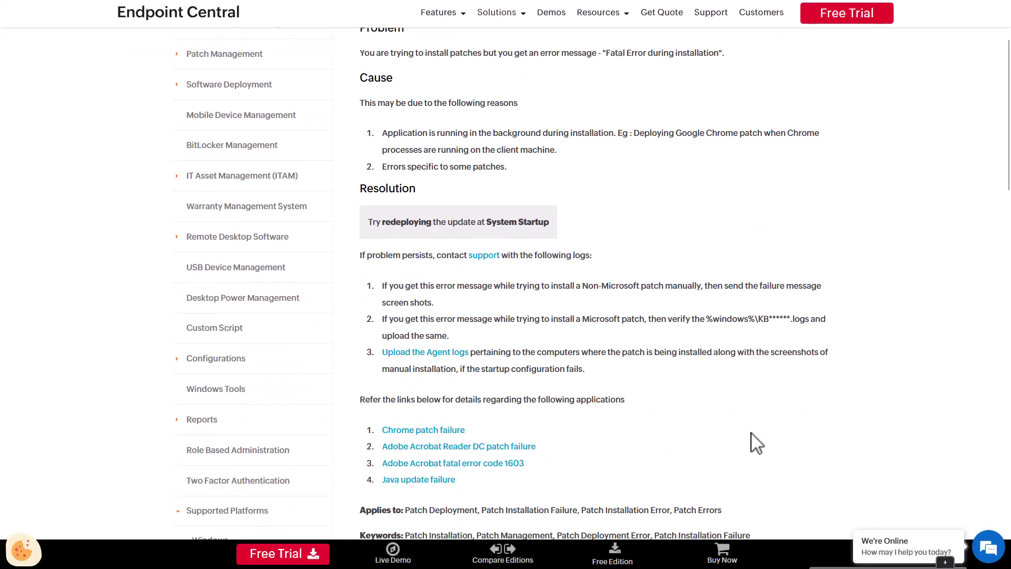
{"action": "scroll", "coordinate": [753, 439], "scroll_direction": "up", "scroll_amount": 2}
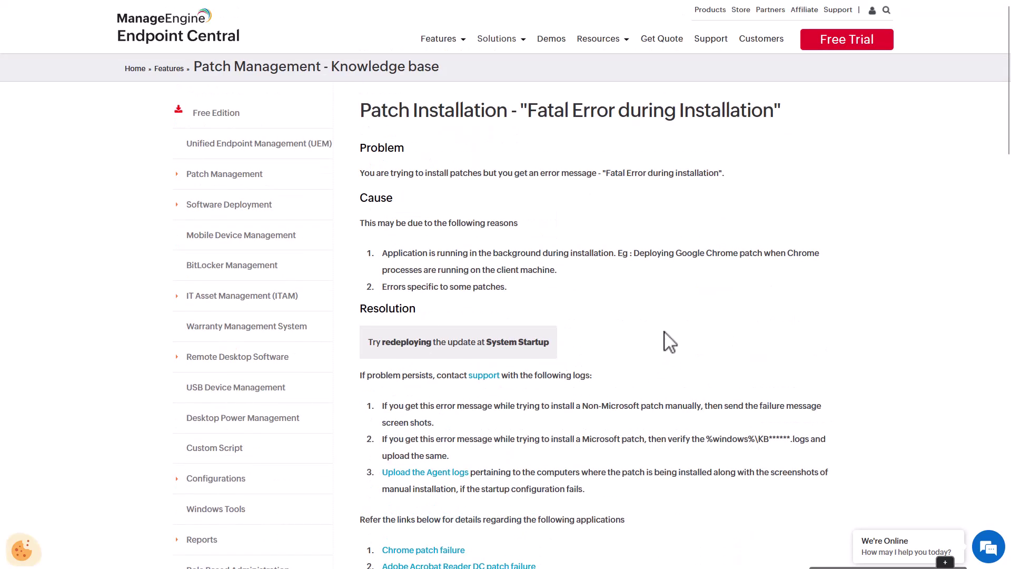
{"action": "mouse_move", "coordinate": [324, 4]}
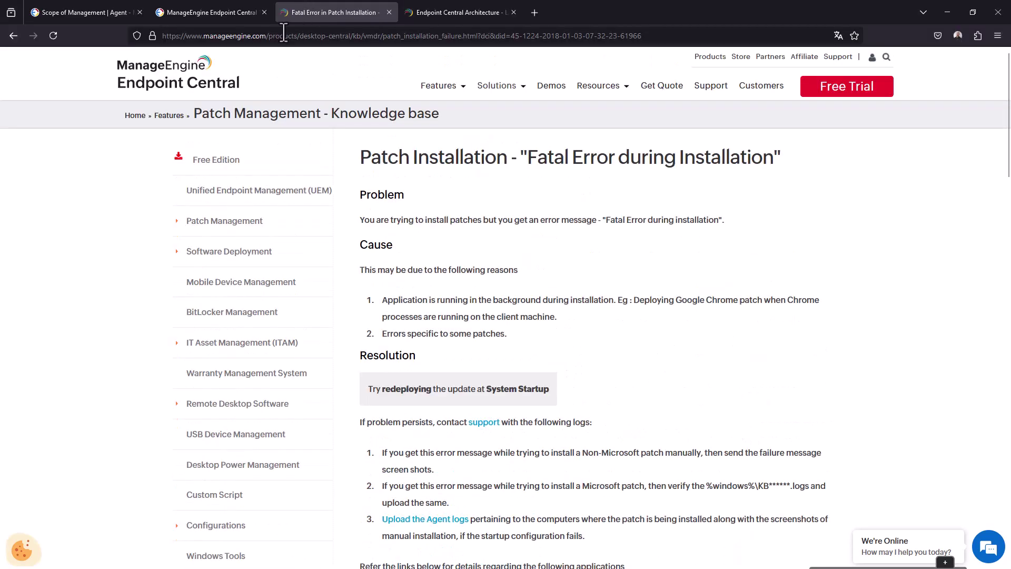
{"action": "left_click", "coordinate": [388, 13]}
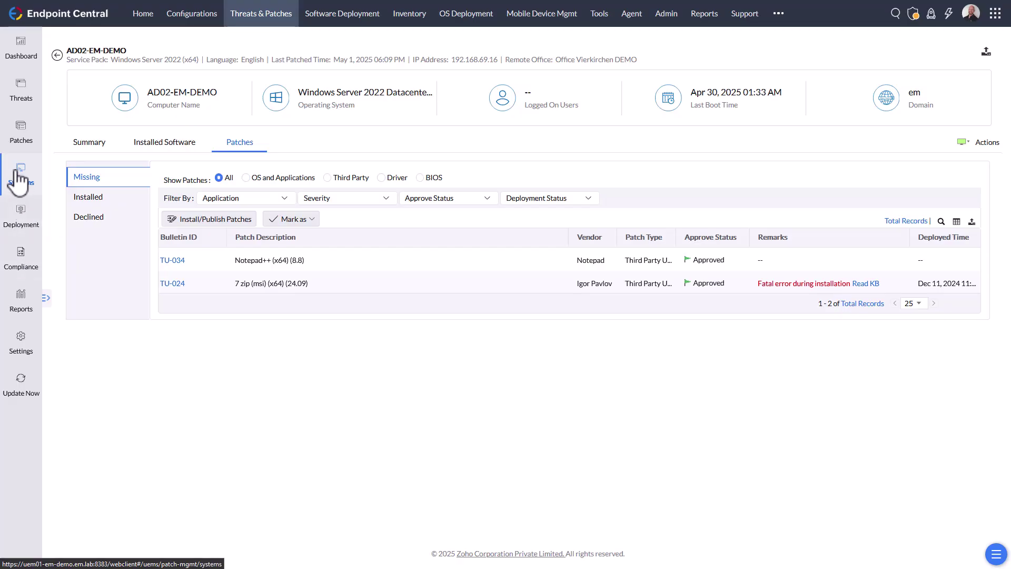
{"action": "left_click", "coordinate": [21, 141]}
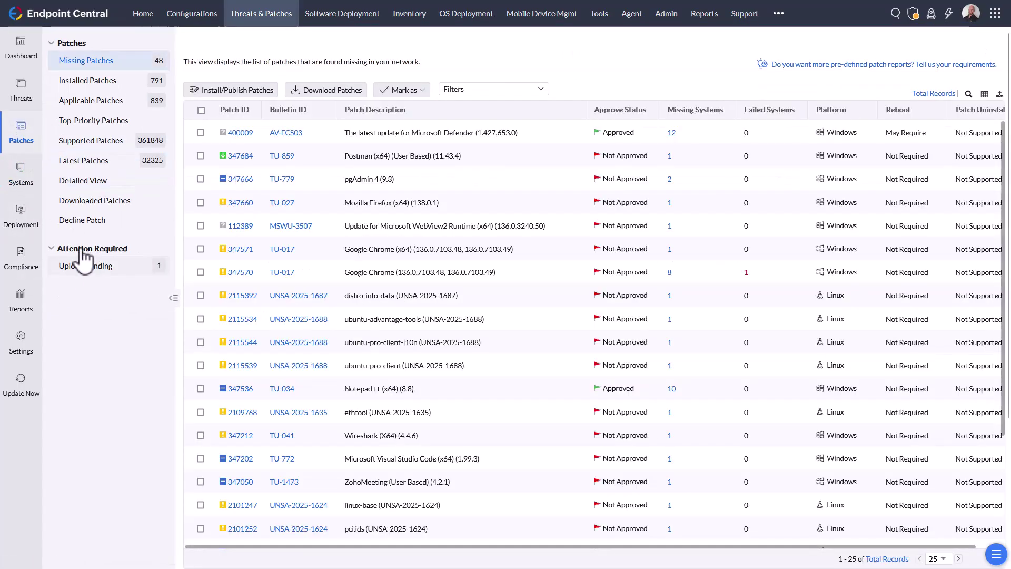
Step: Show Upload Pending patches and start uploading VMware Remote Console 12.0.5
{"action": "left_click", "coordinate": [103, 269]}
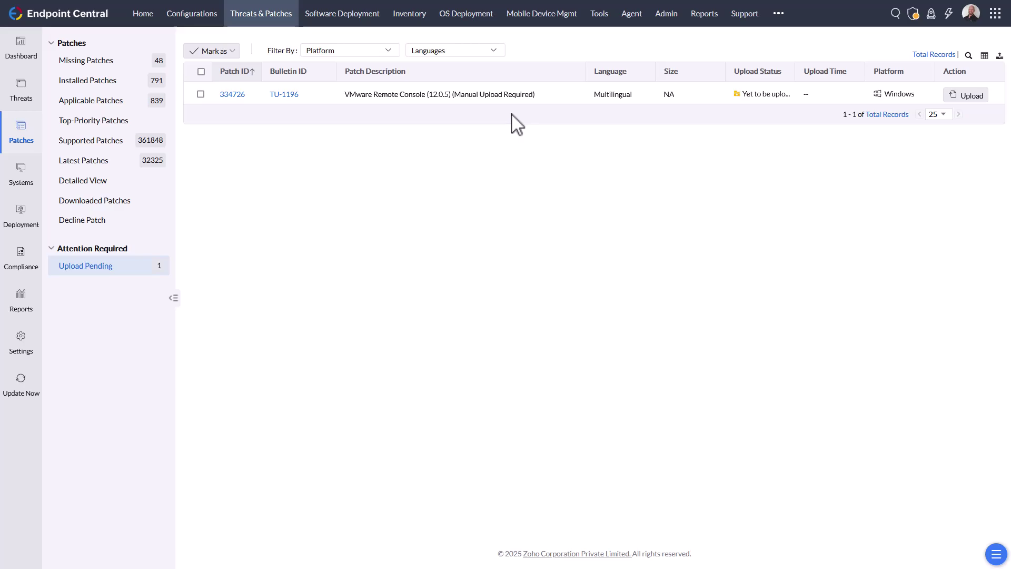
{"action": "left_click", "coordinate": [968, 96]}
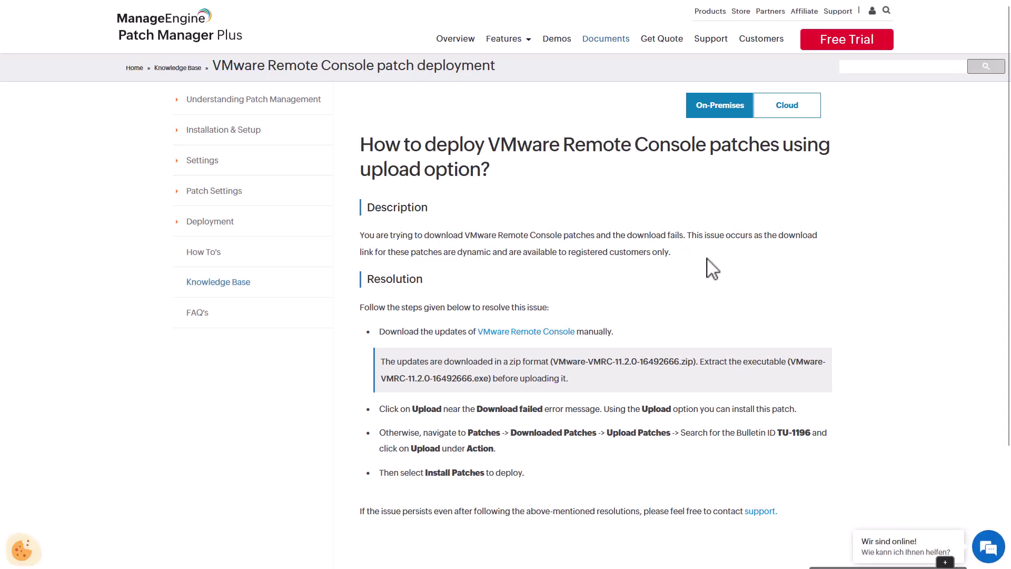
Step: Skim the VMware Remote Console upload article, then close its tab to return to the Upload Patch dialog
{"action": "scroll", "coordinate": [712, 268], "scroll_direction": "down", "scroll_amount": 1}
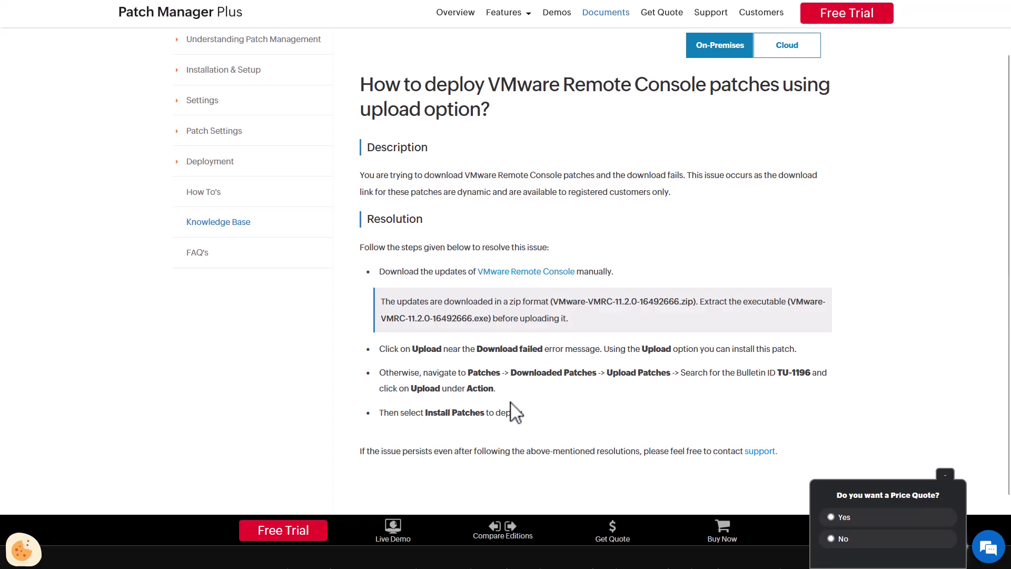
{"action": "mouse_move", "coordinate": [305, 5]}
{"action": "left_click", "coordinate": [389, 12]}
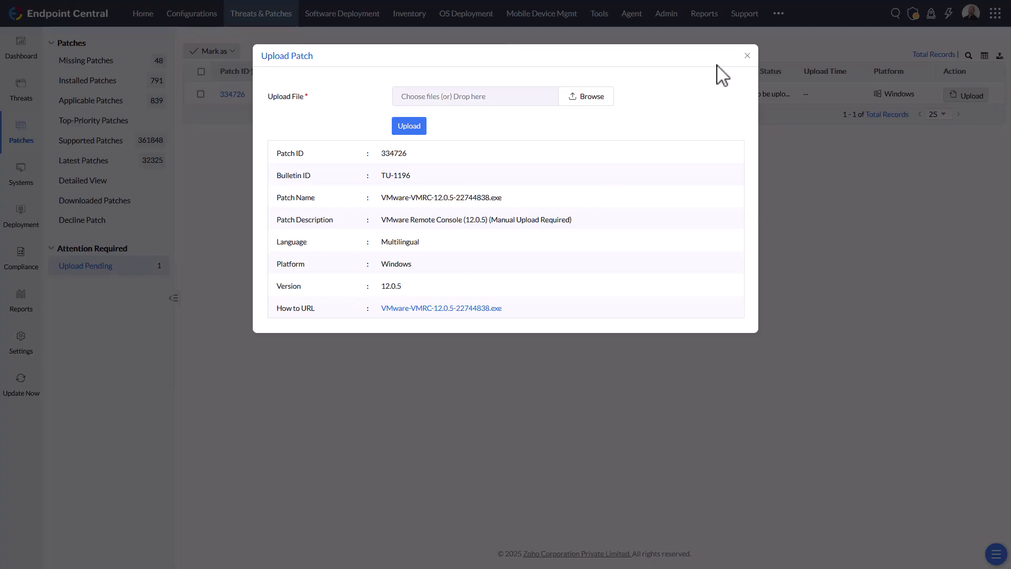
Step: Close the Upload Patch dialog and open the Upload Patches tab under Cleanup Settings
{"action": "left_click", "coordinate": [747, 57]}
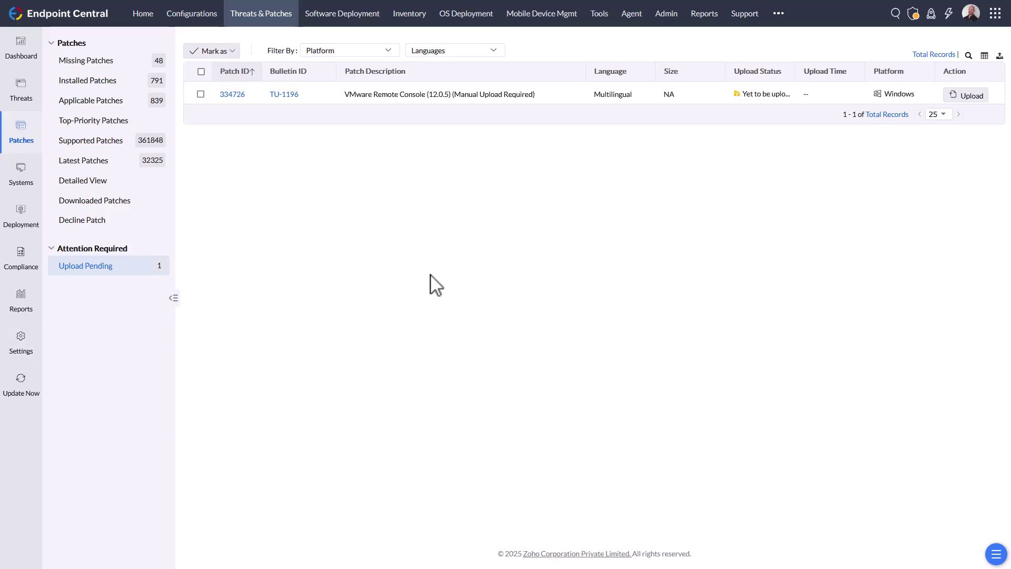
{"action": "left_click", "coordinate": [21, 349]}
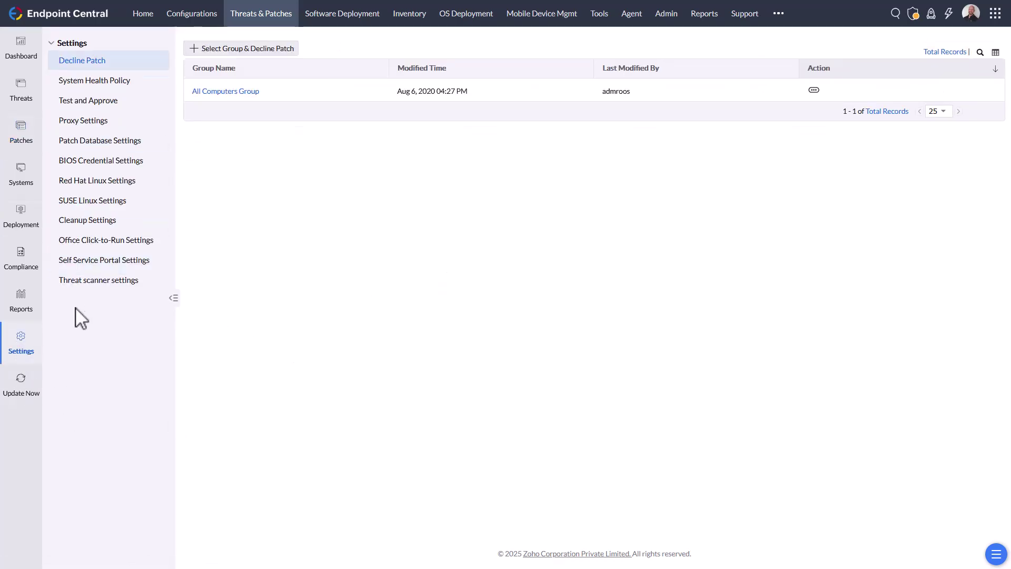
{"action": "left_click", "coordinate": [90, 223]}
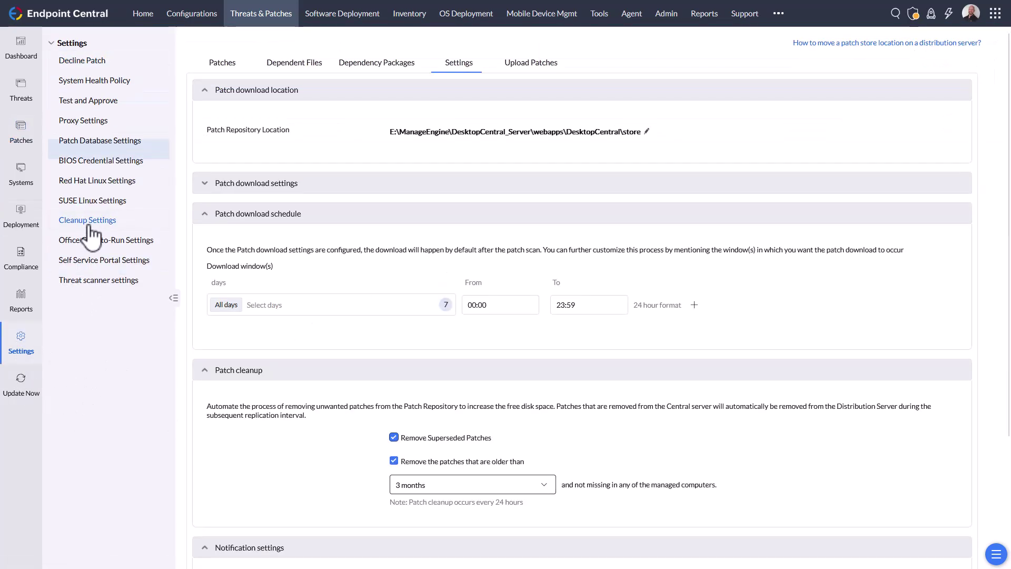
{"action": "left_click", "coordinate": [531, 66]}
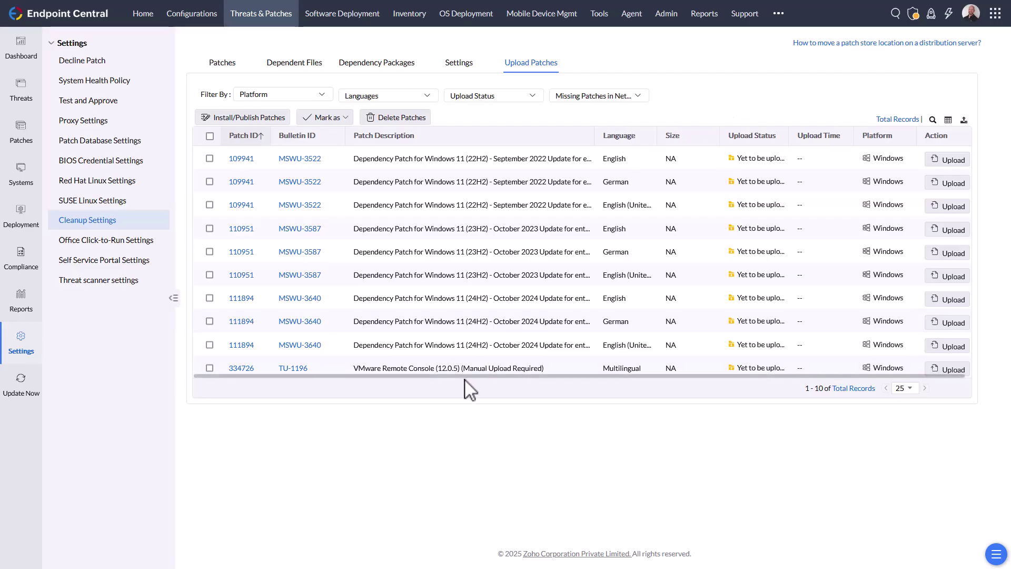
Step: Open patch 111894's How to guide and review the 24H2 Enterprise and Professional Edition ISO steps
{"action": "left_click", "coordinate": [952, 347]}
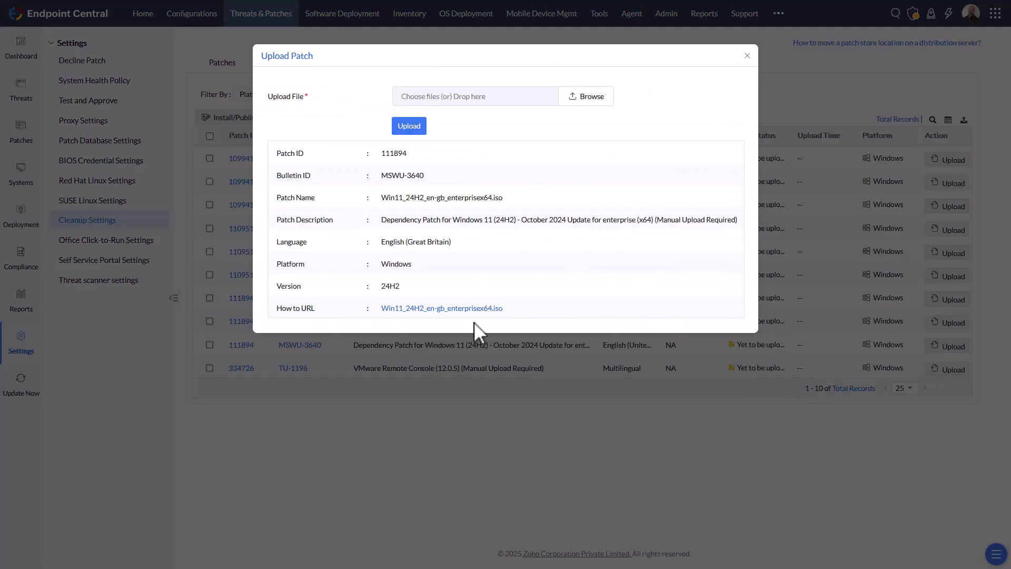
{"action": "left_click", "coordinate": [481, 309]}
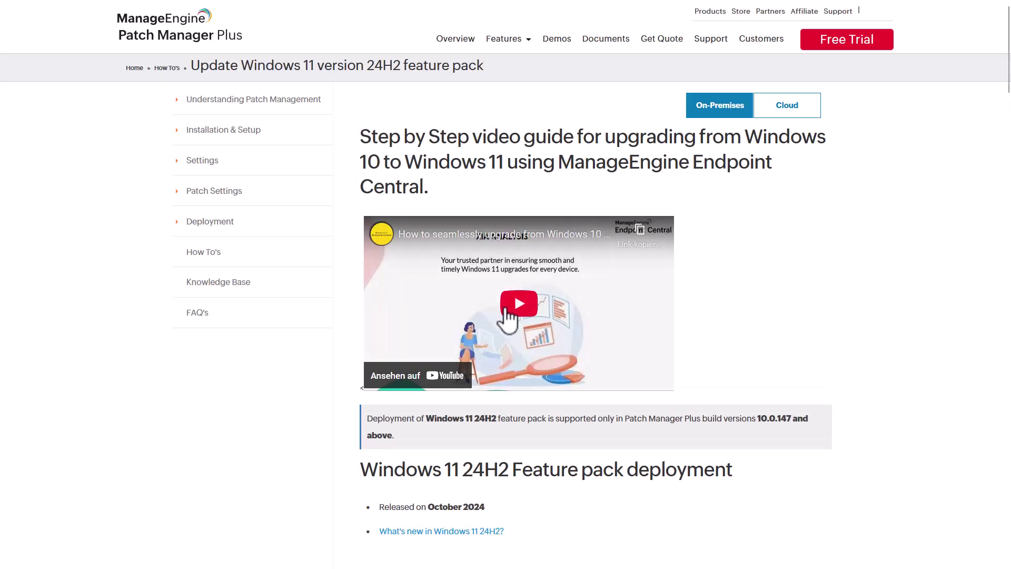
{"action": "scroll", "coordinate": [775, 379], "scroll_direction": "down", "scroll_amount": 9}
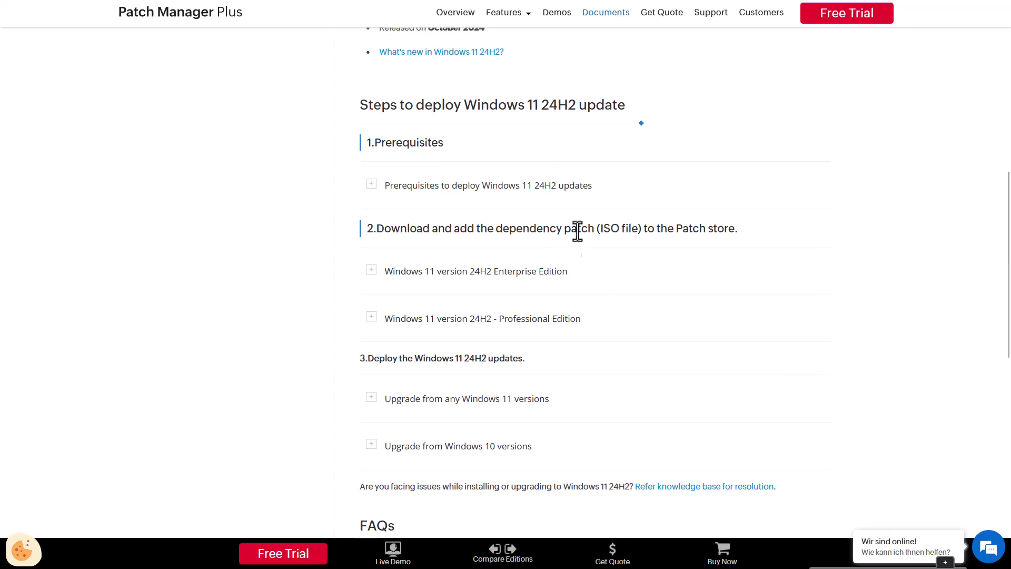
{"action": "left_click", "coordinate": [371, 271]}
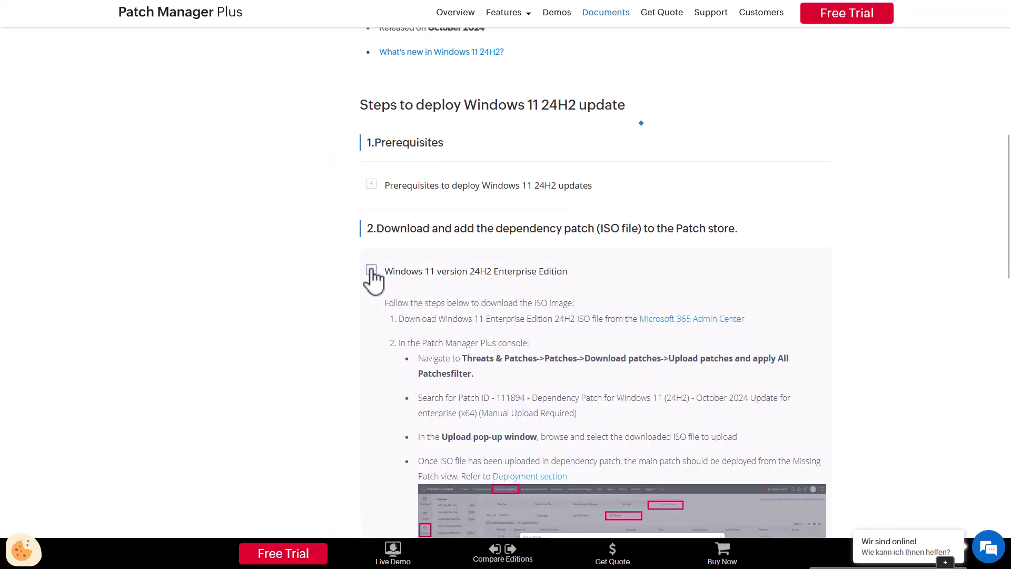
{"action": "left_click", "coordinate": [371, 271]}
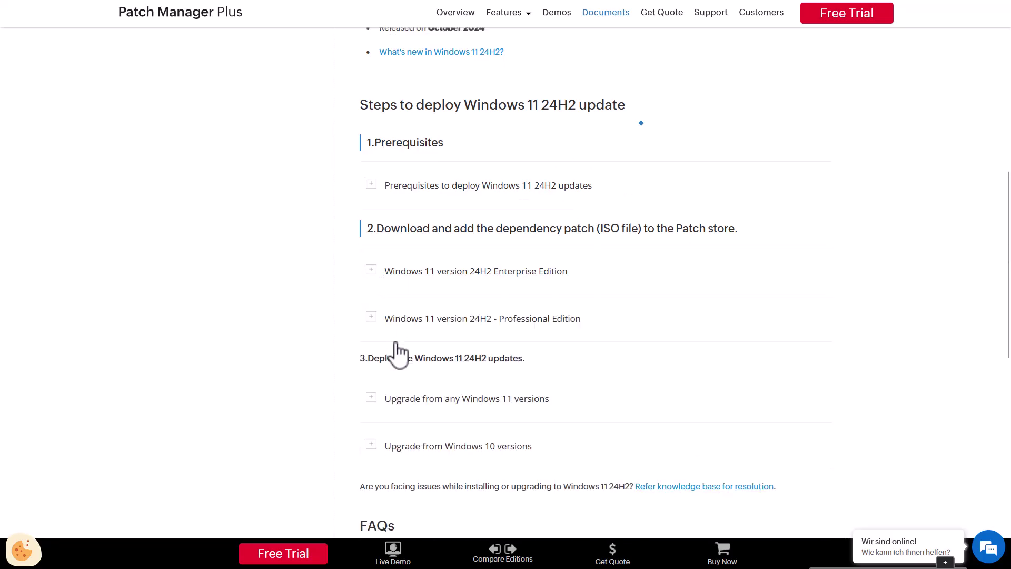
{"action": "left_click", "coordinate": [379, 319]}
{"action": "left_click", "coordinate": [373, 320]}
{"action": "scroll", "coordinate": [321, 353], "scroll_direction": "down", "scroll_amount": 1}
{"action": "scroll", "coordinate": [318, 362], "scroll_direction": "up", "scroll_amount": 10}
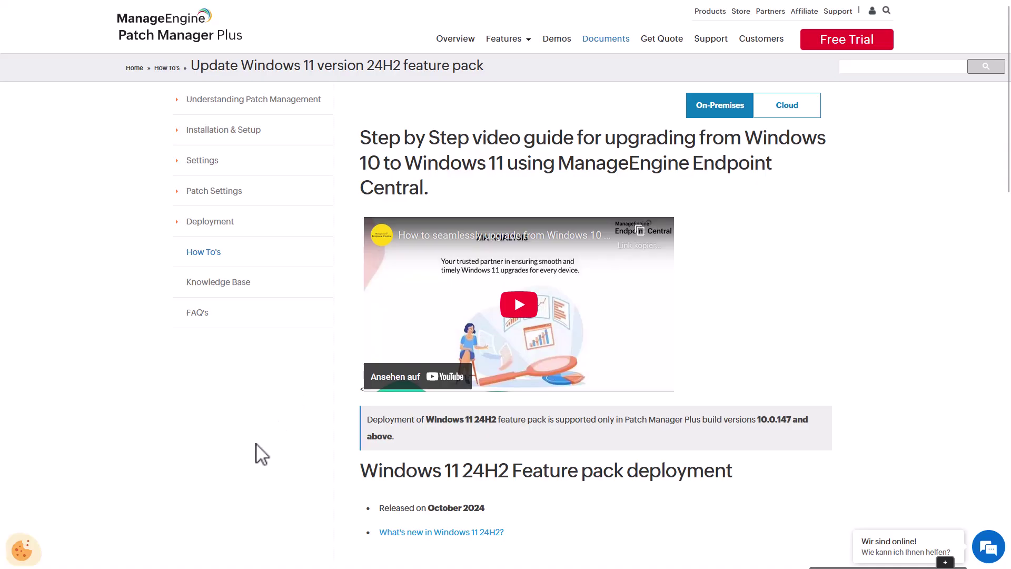
Step: Close the help guide and the patch upload details to return to the console
{"action": "mouse_move", "coordinate": [222, 5]}
{"action": "left_click", "coordinate": [389, 12]}
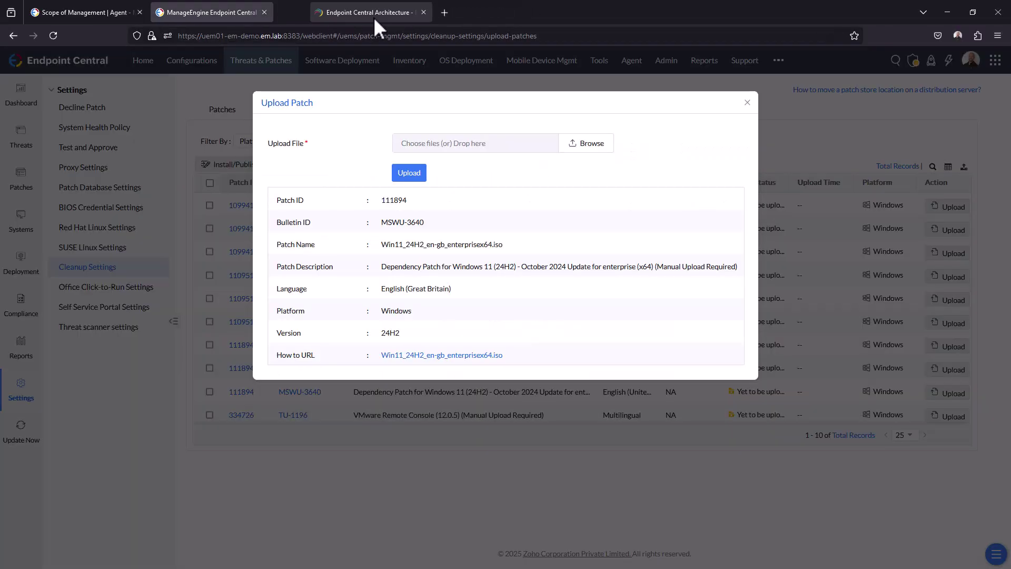
{"action": "left_click", "coordinate": [748, 55]}
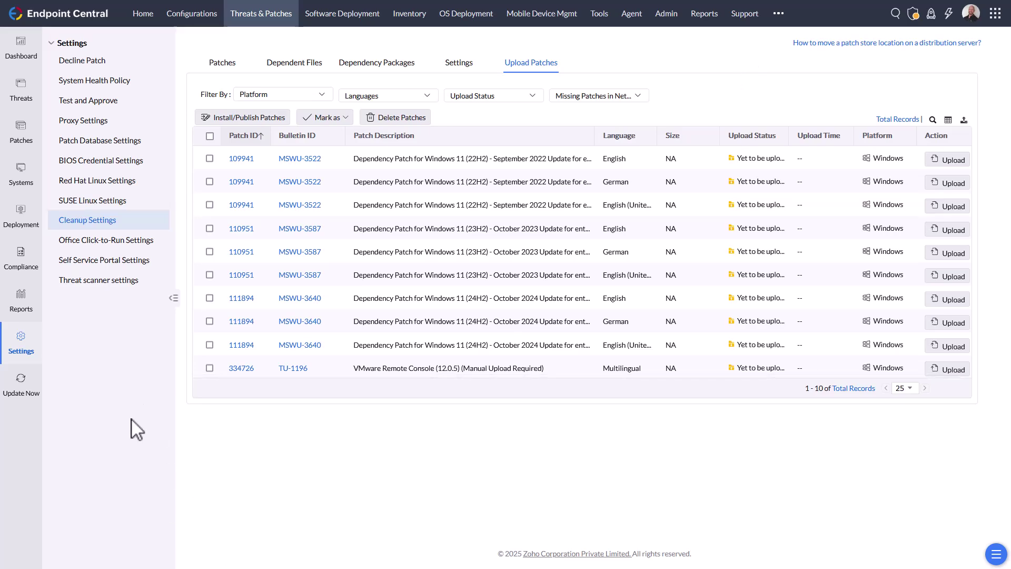
Step: Show Basissoftware's executed status in Software Deployment configurations: 8 of 12 computers failed
{"action": "left_click", "coordinate": [333, 15]}
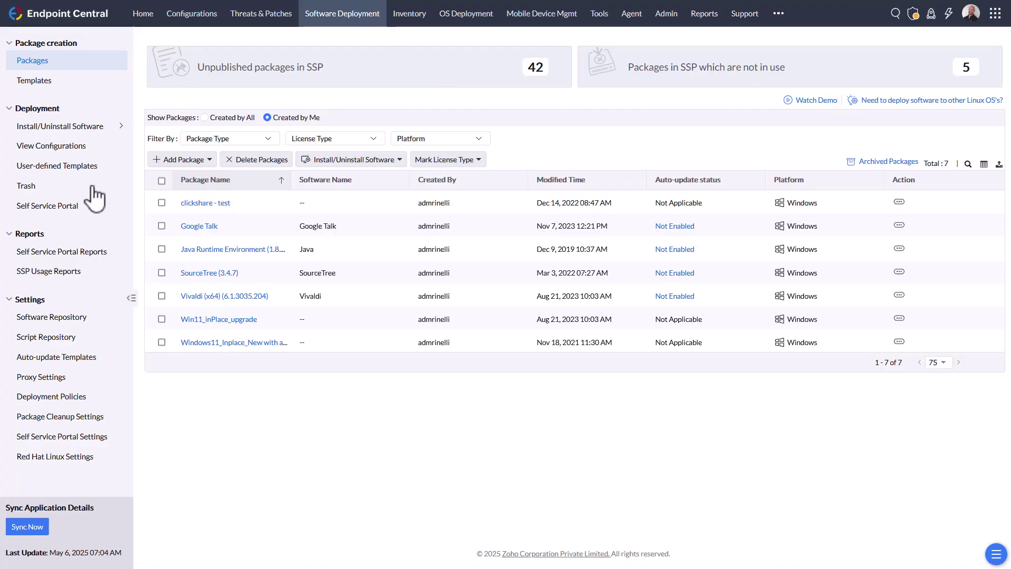
{"action": "left_click", "coordinate": [58, 146]}
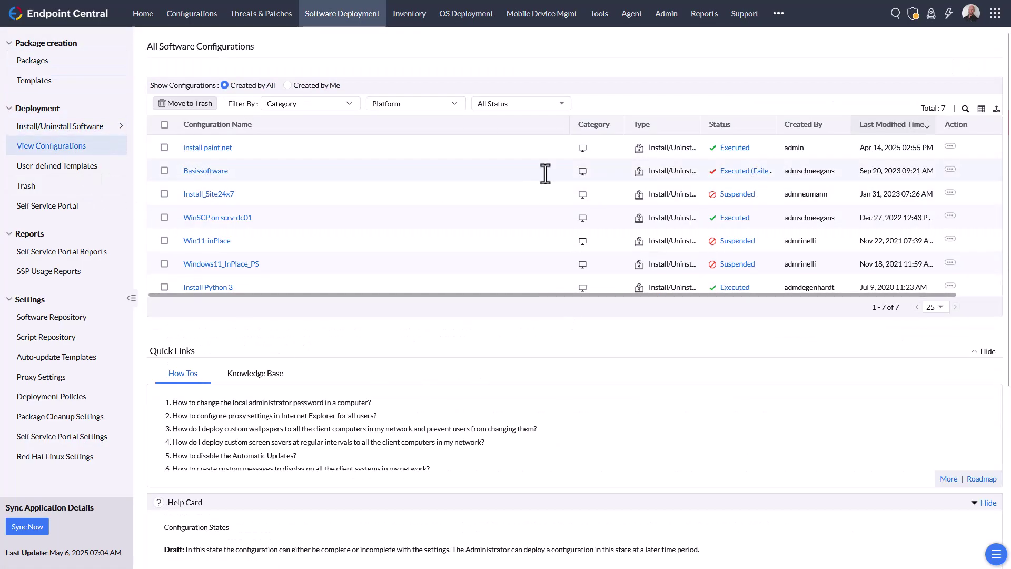
{"action": "left_click", "coordinate": [745, 172]}
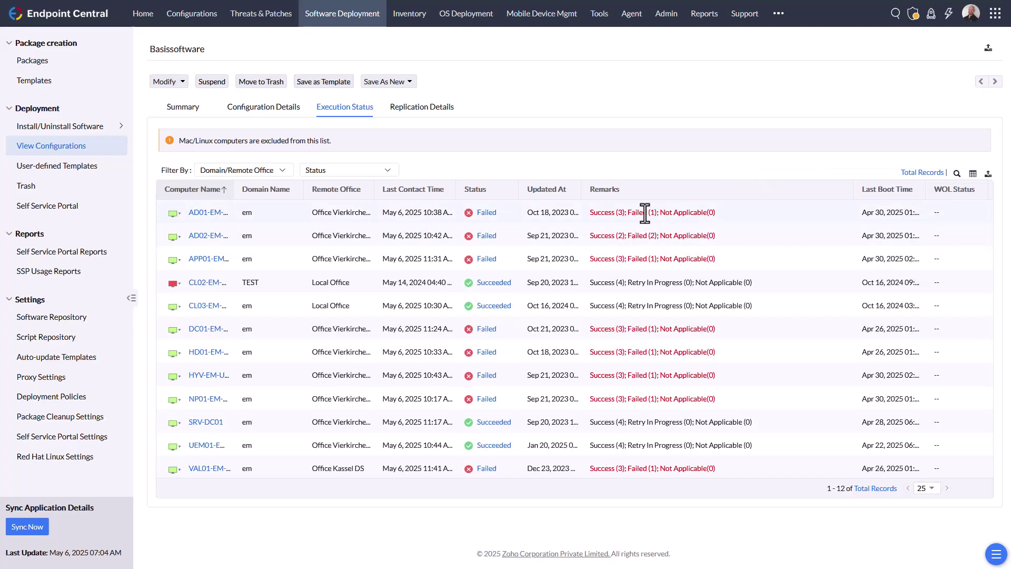
Step: Open the first computer's failure details, where 7 zip (23.01) failed after 2 of 2 retries
{"action": "left_click", "coordinate": [487, 212]}
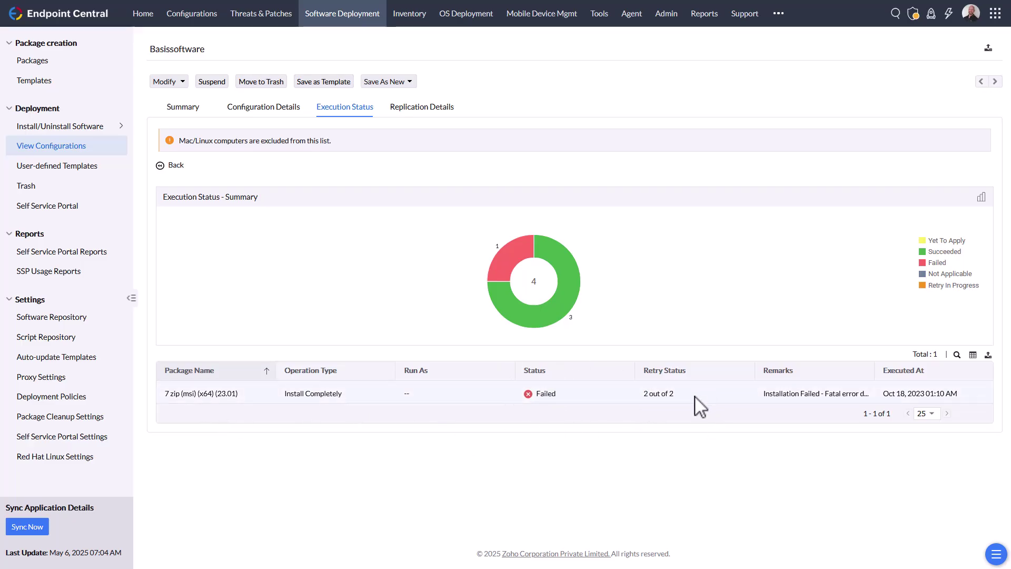
{"action": "left_click_drag", "start_coordinate": [695, 395], "coordinate": [643, 394]}
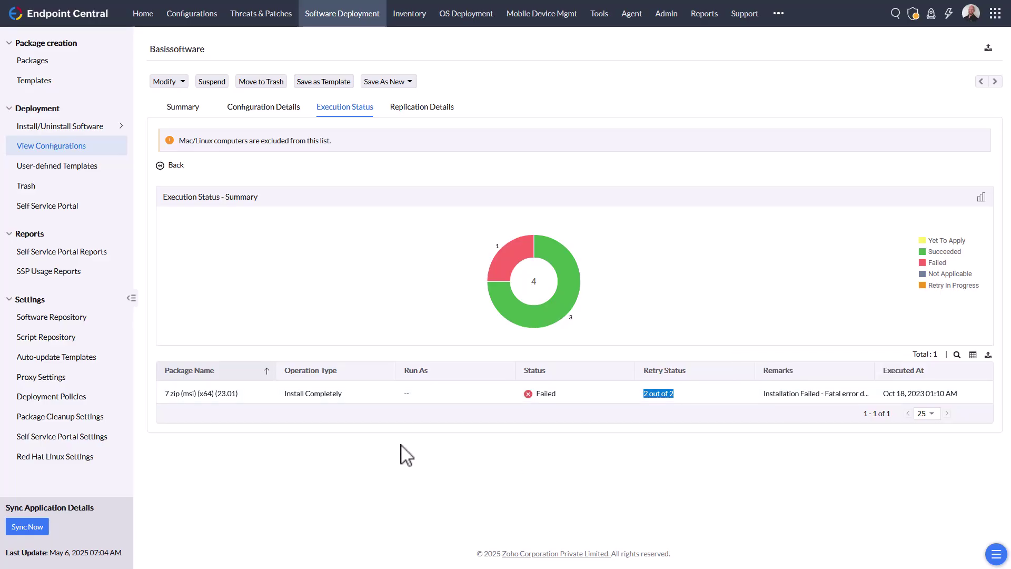
{"action": "left_click", "coordinate": [378, 462]}
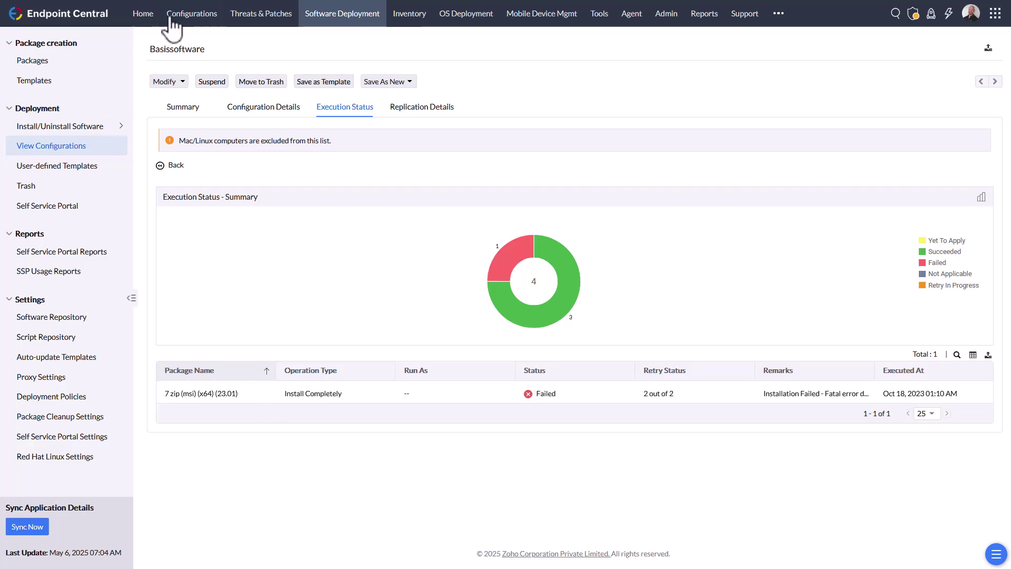
Step: List the patches awaiting manual upload under Threats & Patches Cleanup Settings
{"action": "left_click", "coordinate": [273, 21]}
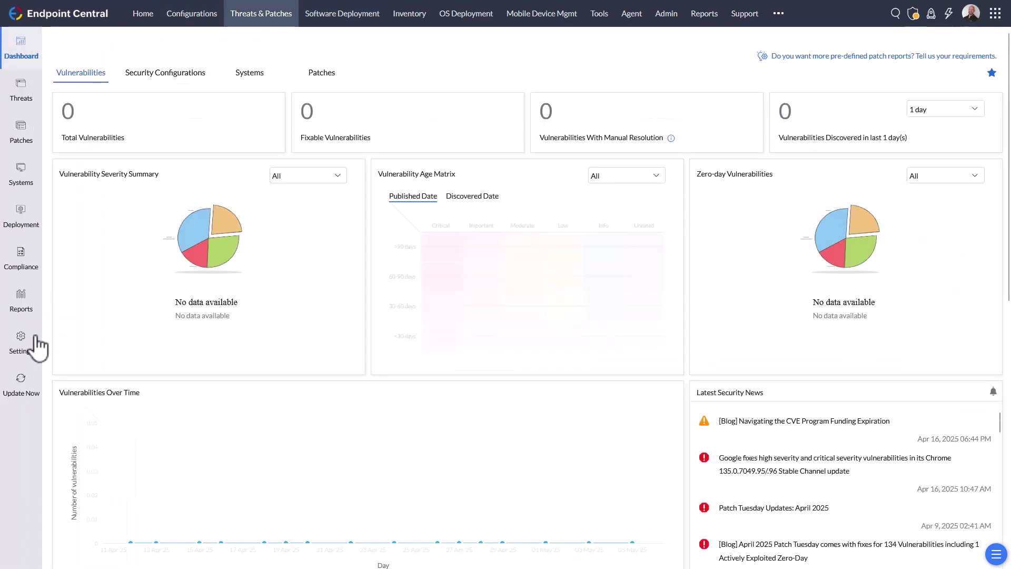
{"action": "left_click", "coordinate": [21, 349]}
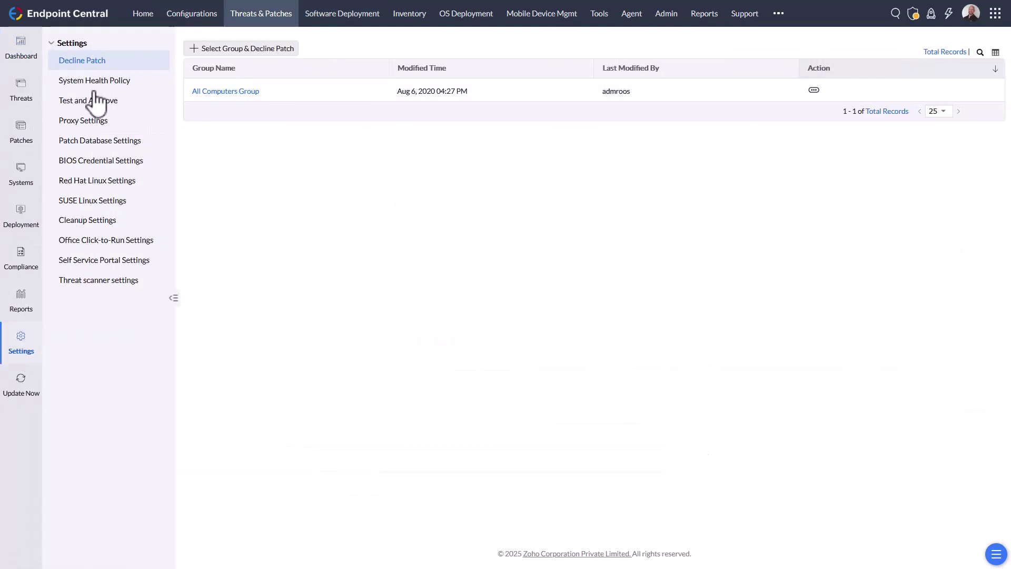
{"action": "left_click", "coordinate": [98, 221]}
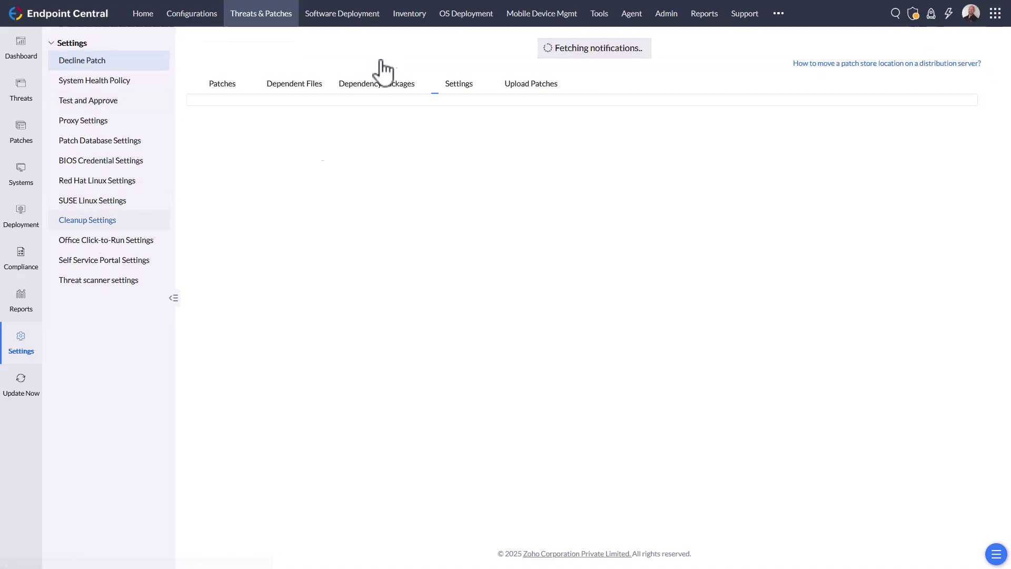
{"action": "left_click", "coordinate": [529, 63]}
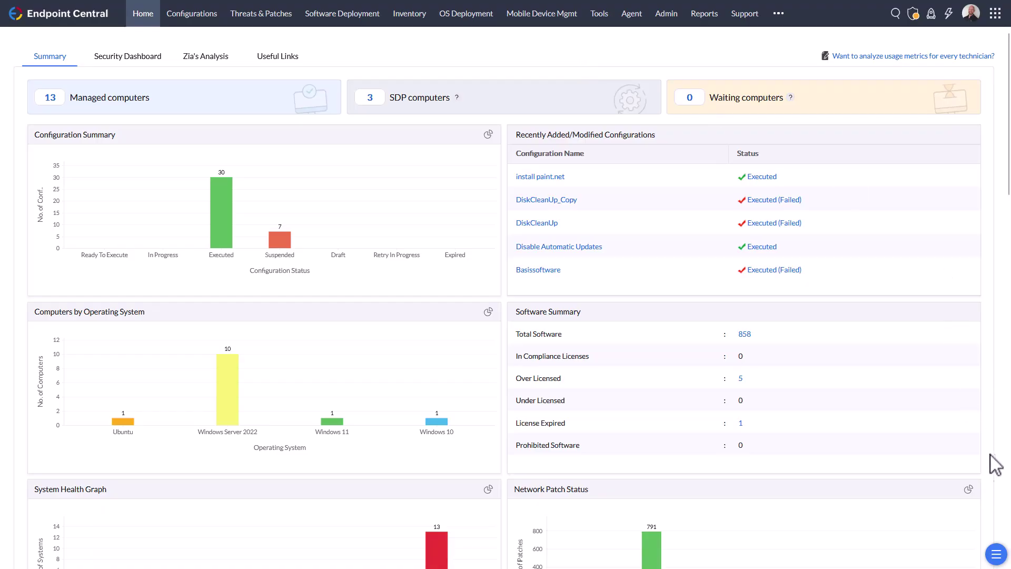
Step: Open the Online guide from the floating help button at bottom right
{"action": "left_click", "coordinate": [996, 554]}
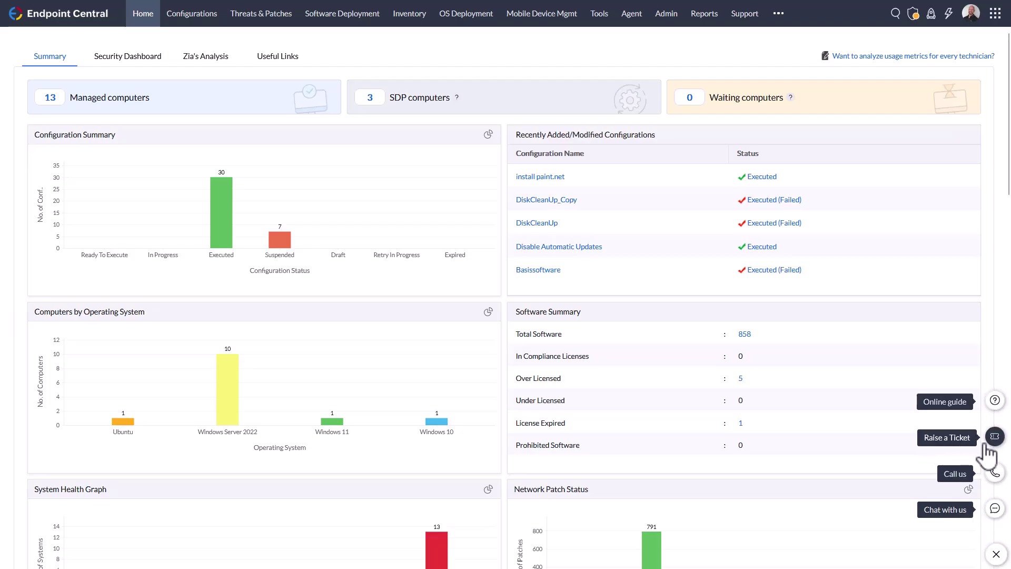
{"action": "left_click", "coordinate": [964, 407]}
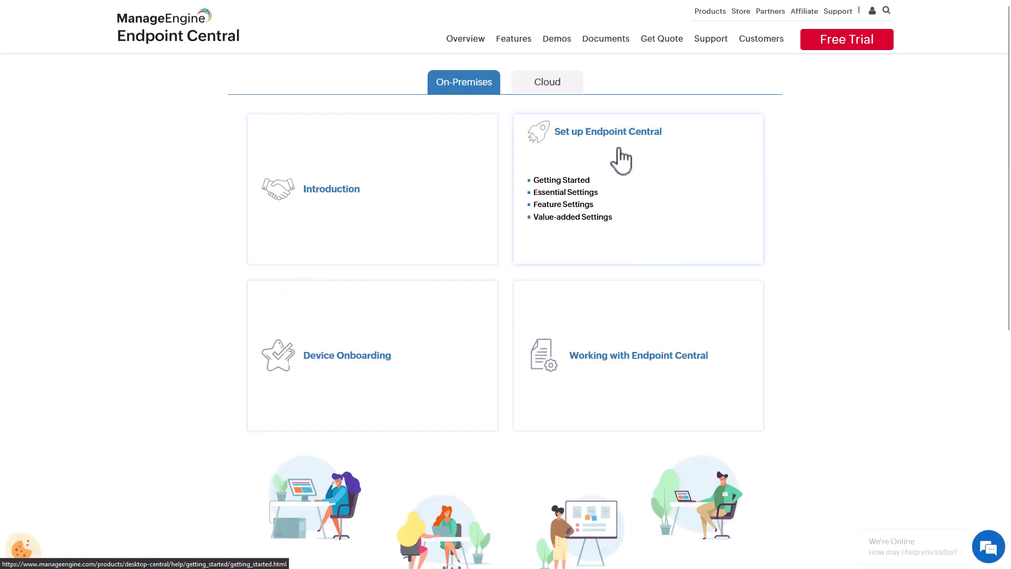
Step: Switch back to the Endpoint Central browser tab showing the Home summary dashboard
{"action": "mouse_move", "coordinate": [658, 337]}
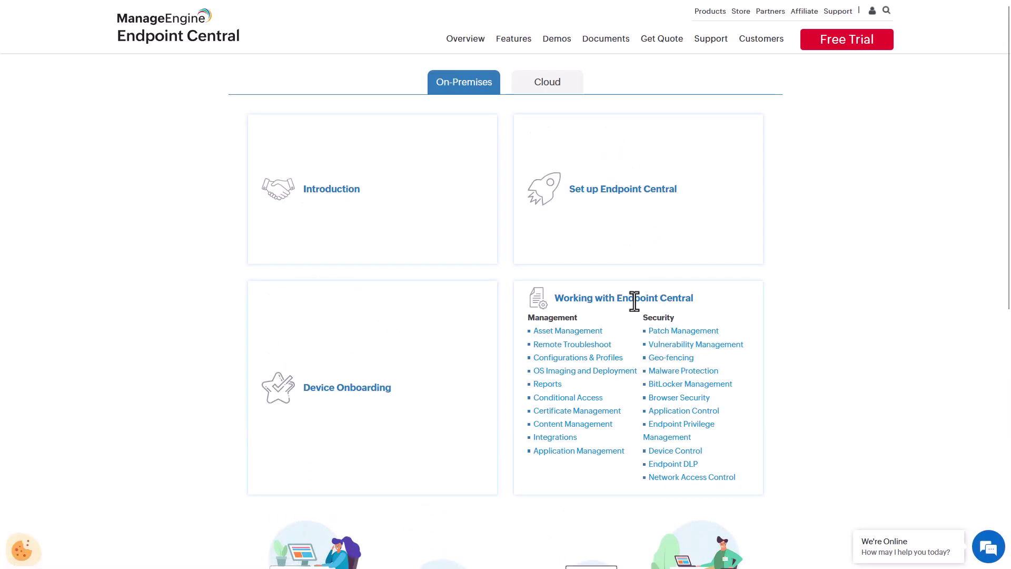
{"action": "mouse_move", "coordinate": [294, 406]}
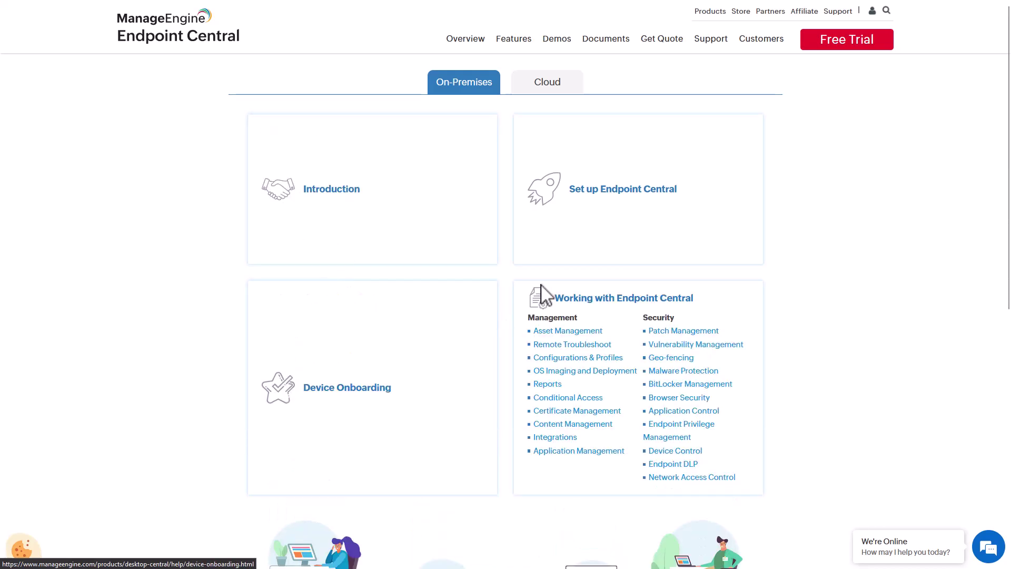
{"action": "mouse_move", "coordinate": [250, 5]}
{"action": "left_click", "coordinate": [415, 20]}
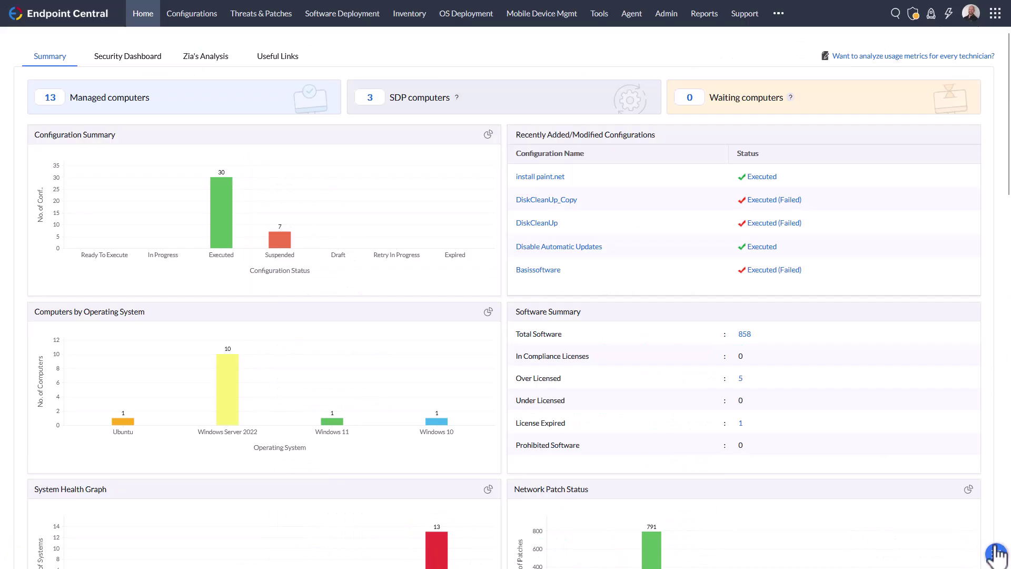